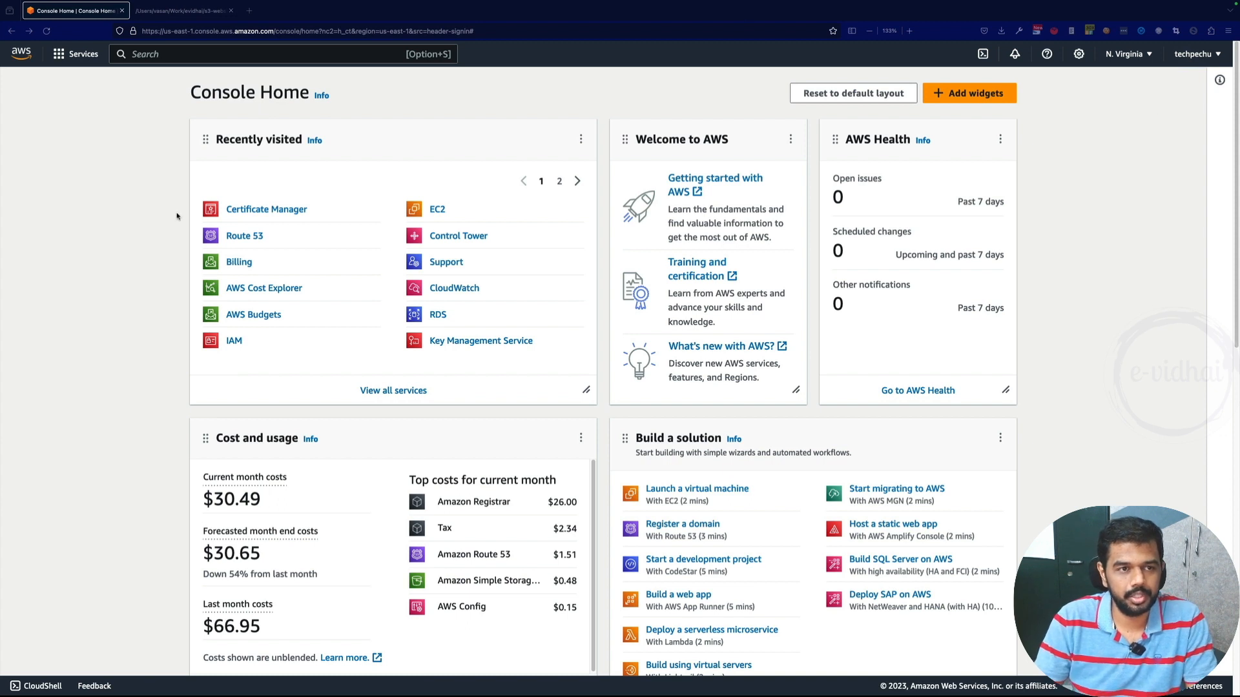
Step: Open the S3 service and start creating a new bucket
{"action": "left_click", "coordinate": [190, 54]}
{"action": "type", "text": "s3"}
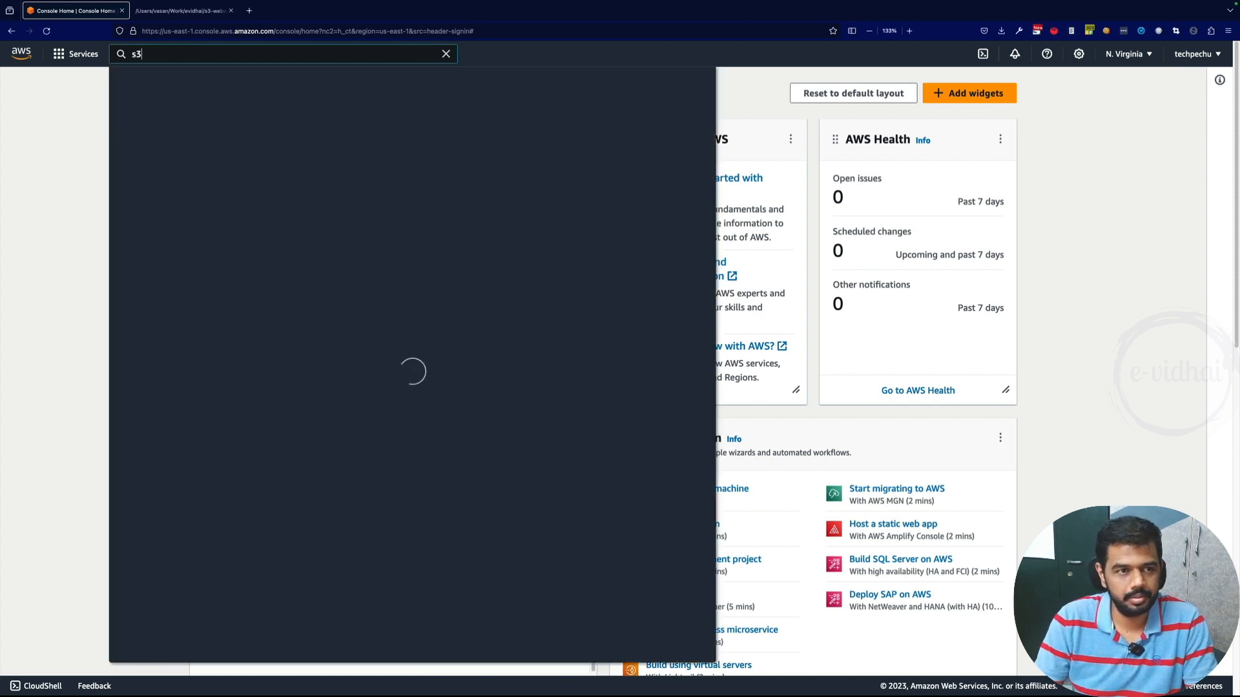
{"action": "left_click", "coordinate": [313, 187]}
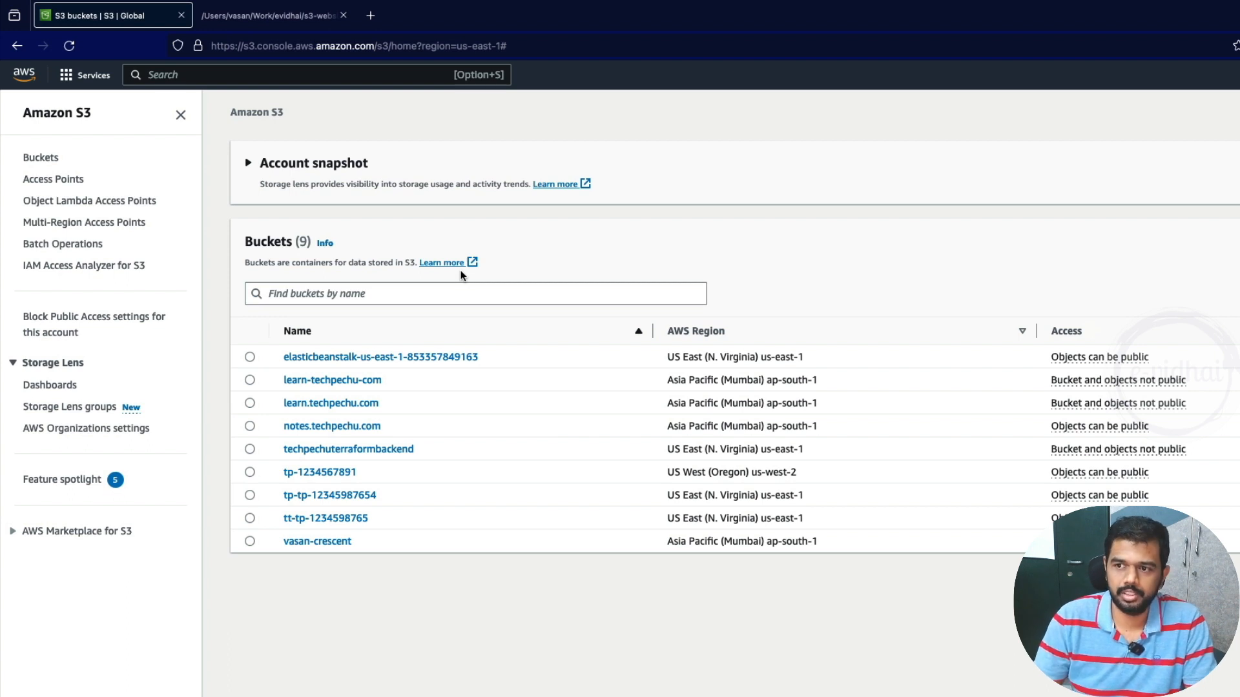
{"action": "left_click", "coordinate": [1115, 247]}
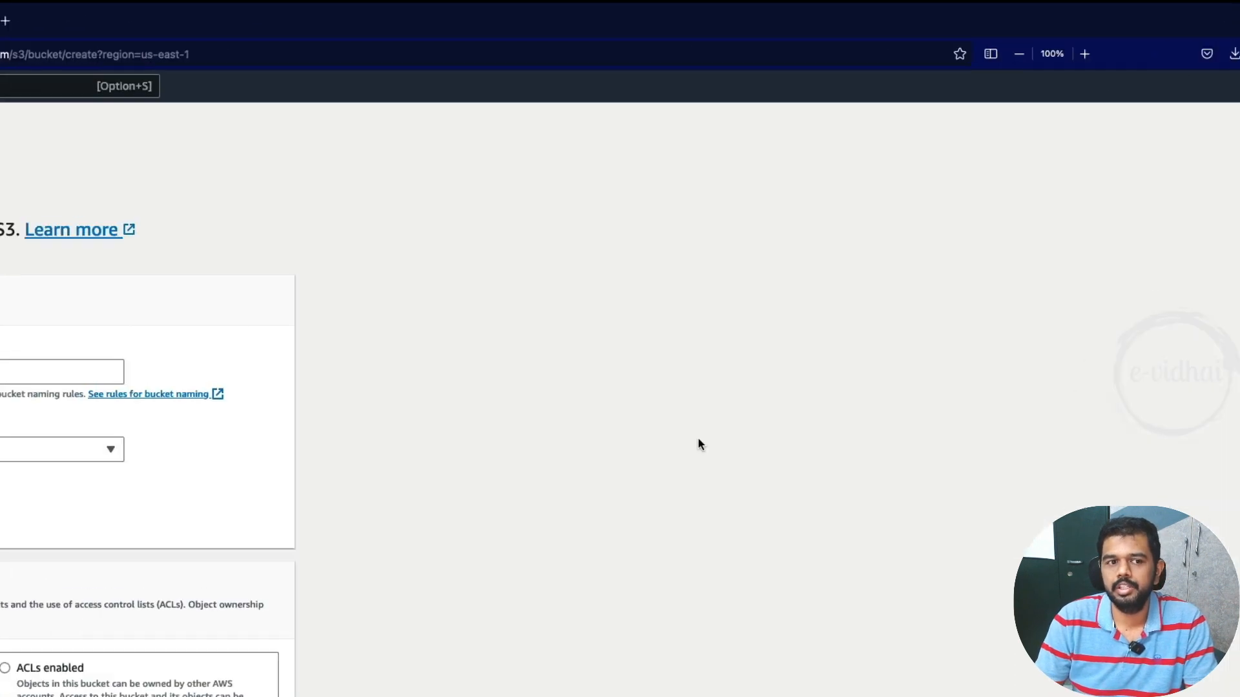
Step: Name the new bucket s3.evidhai.com
{"action": "left_click", "coordinate": [342, 445]}
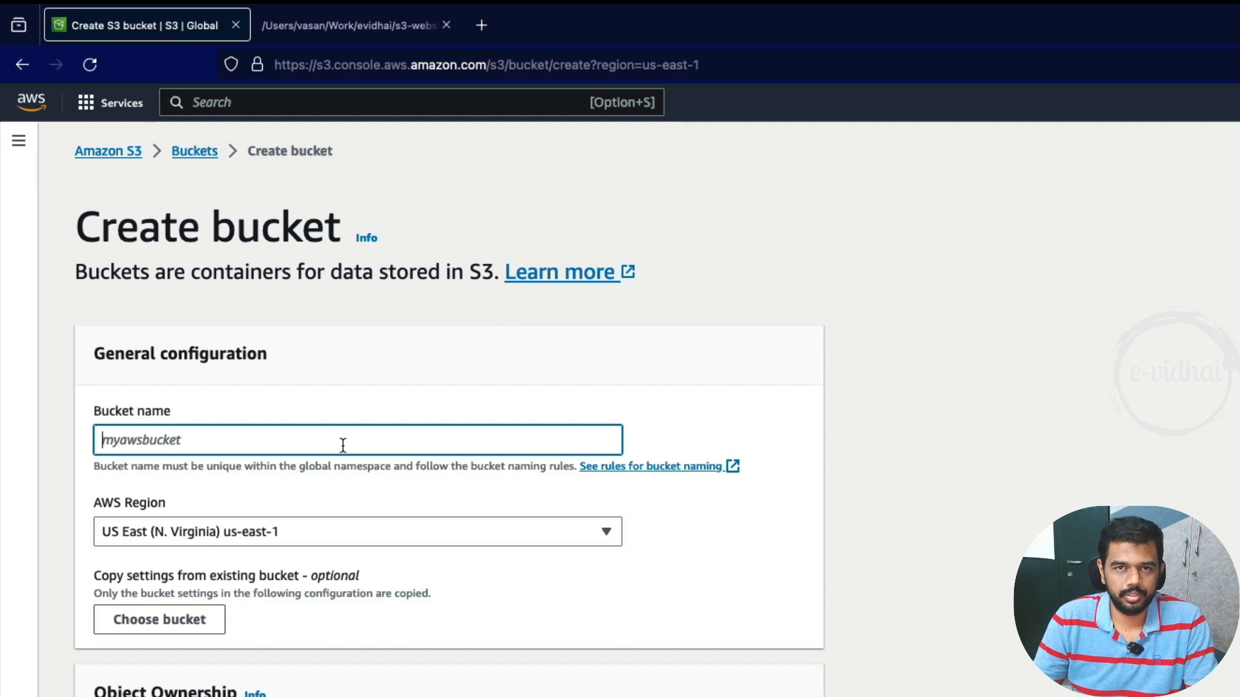
{"action": "type", "text": "a"}
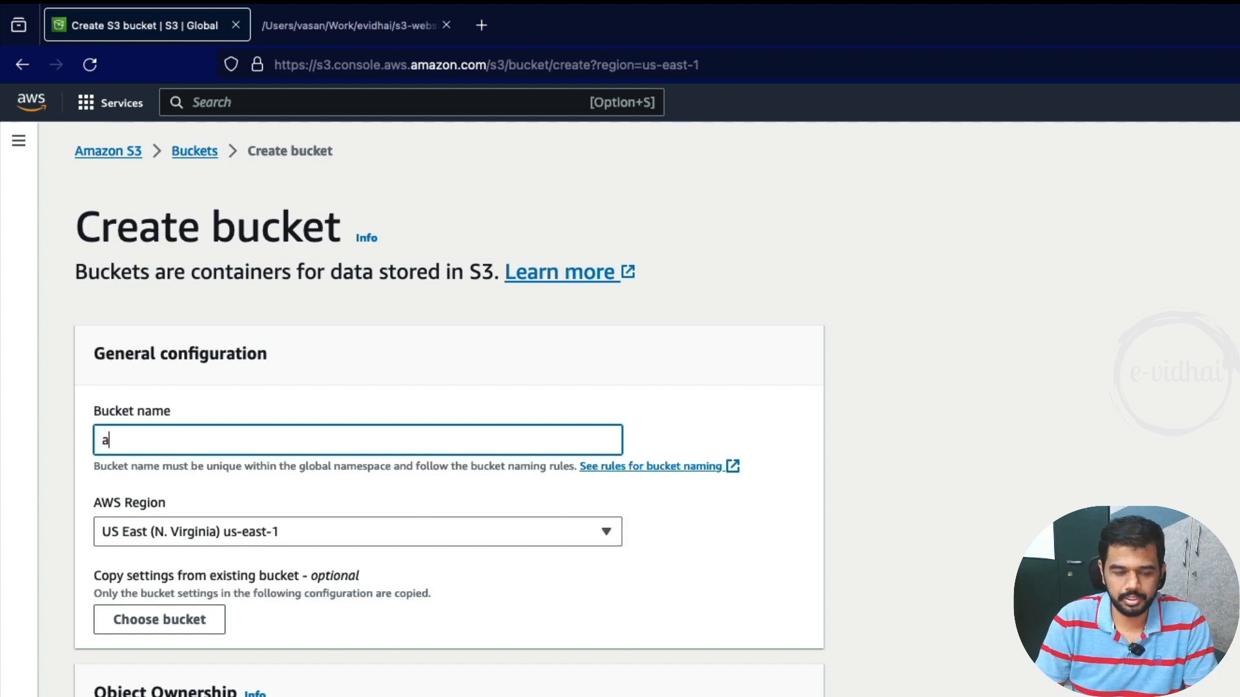
{"action": "type", "text": "bc."}
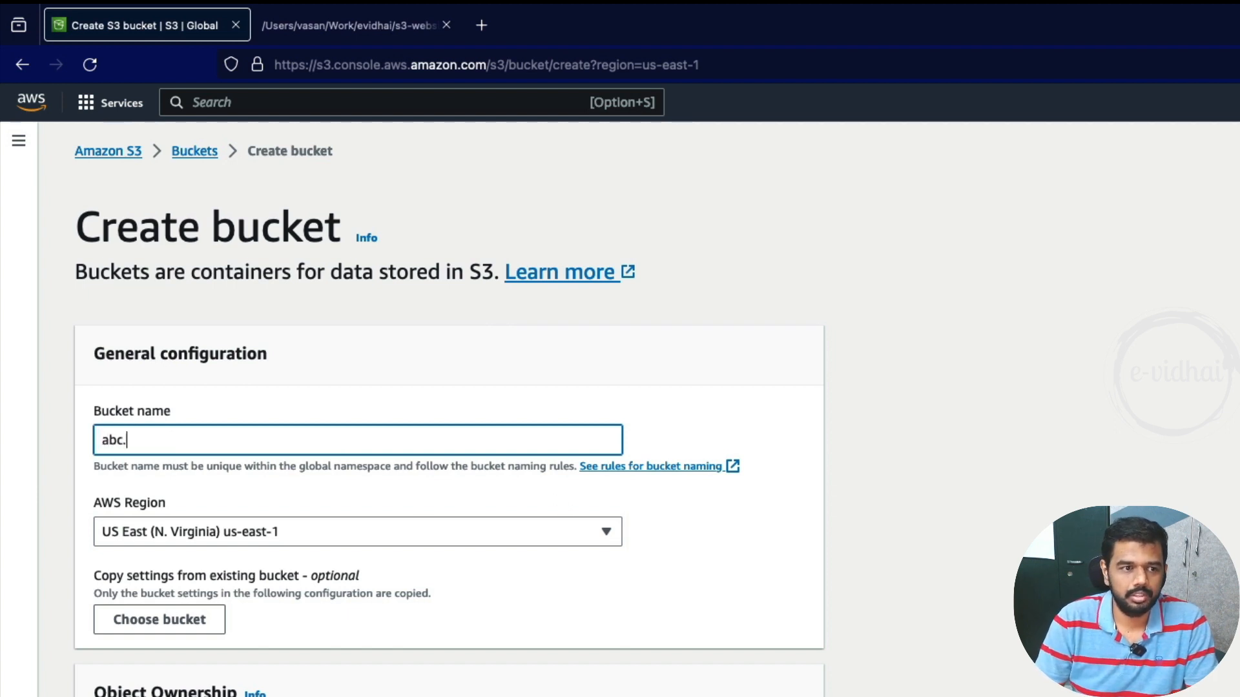
{"action": "key", "text": "BackSpace"}
{"action": "key", "text": "BackSpace"}
{"action": "key", "text": "BackSpace"}
{"action": "key", "text": "BackSpace"}
{"action": "type", "text": "s3.evidhai.com"}
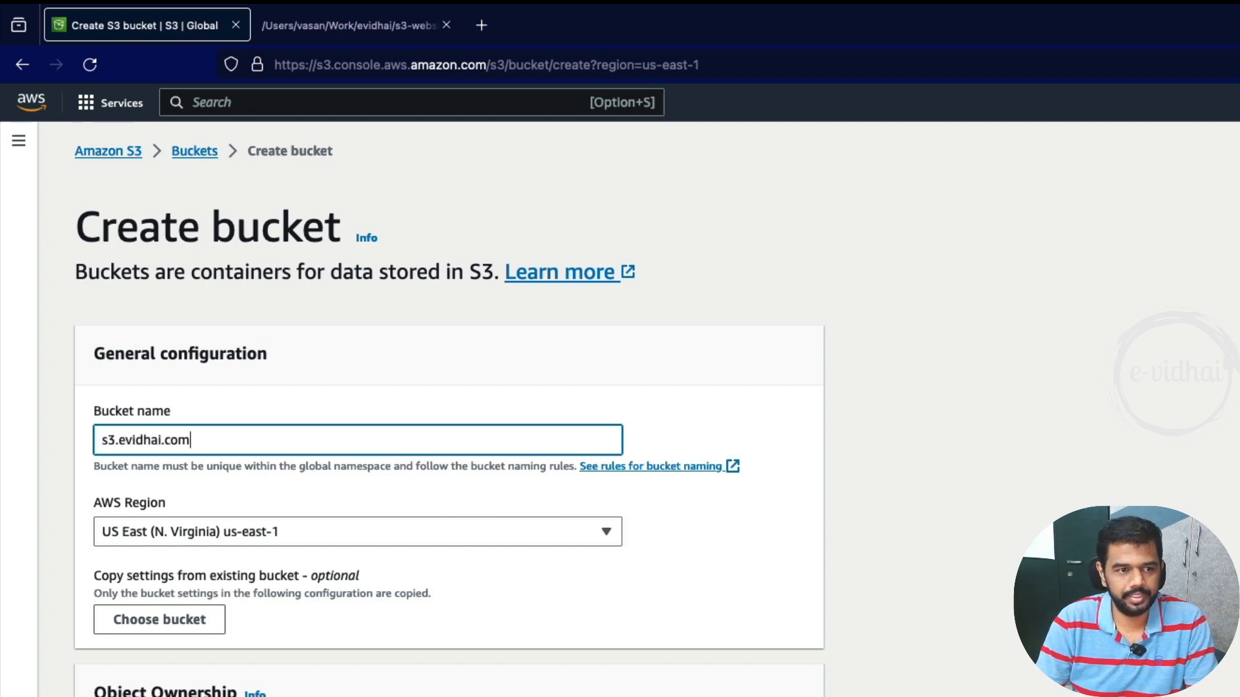
{"action": "left_click", "coordinate": [922, 481]}
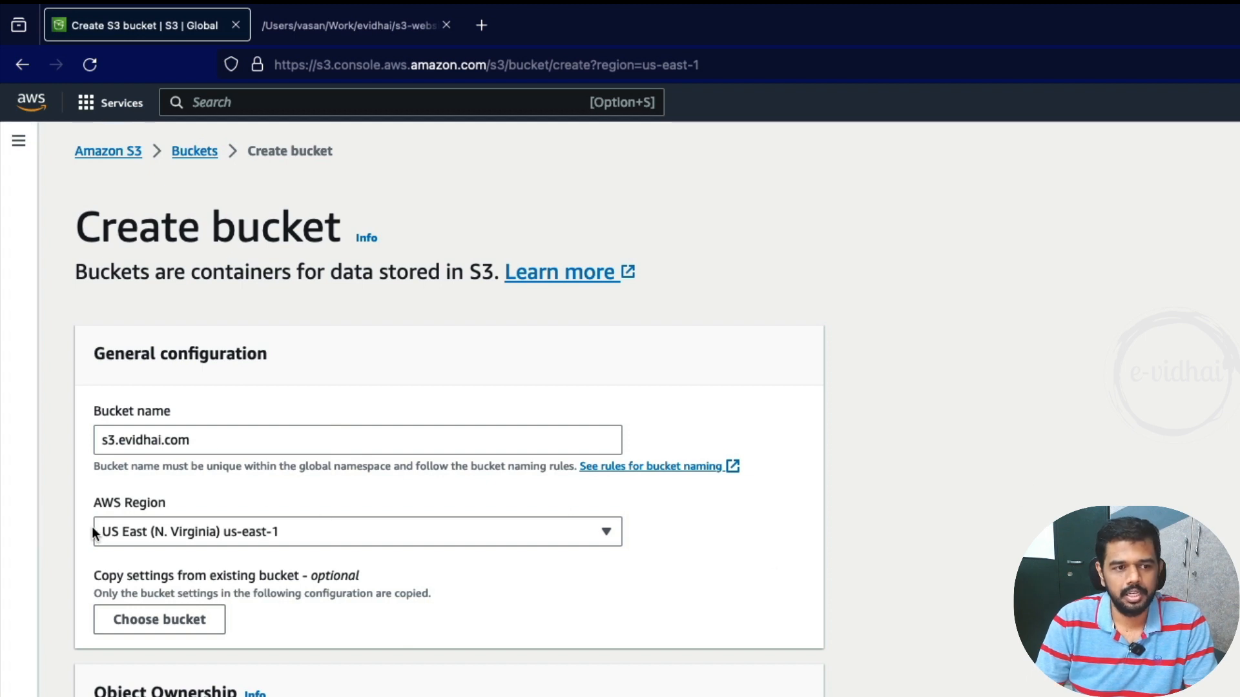
Step: Examine the AWS regions offered for the new bucket, keeping US East (N. Virginia) us-east-1 selected
{"action": "left_click", "coordinate": [238, 530]}
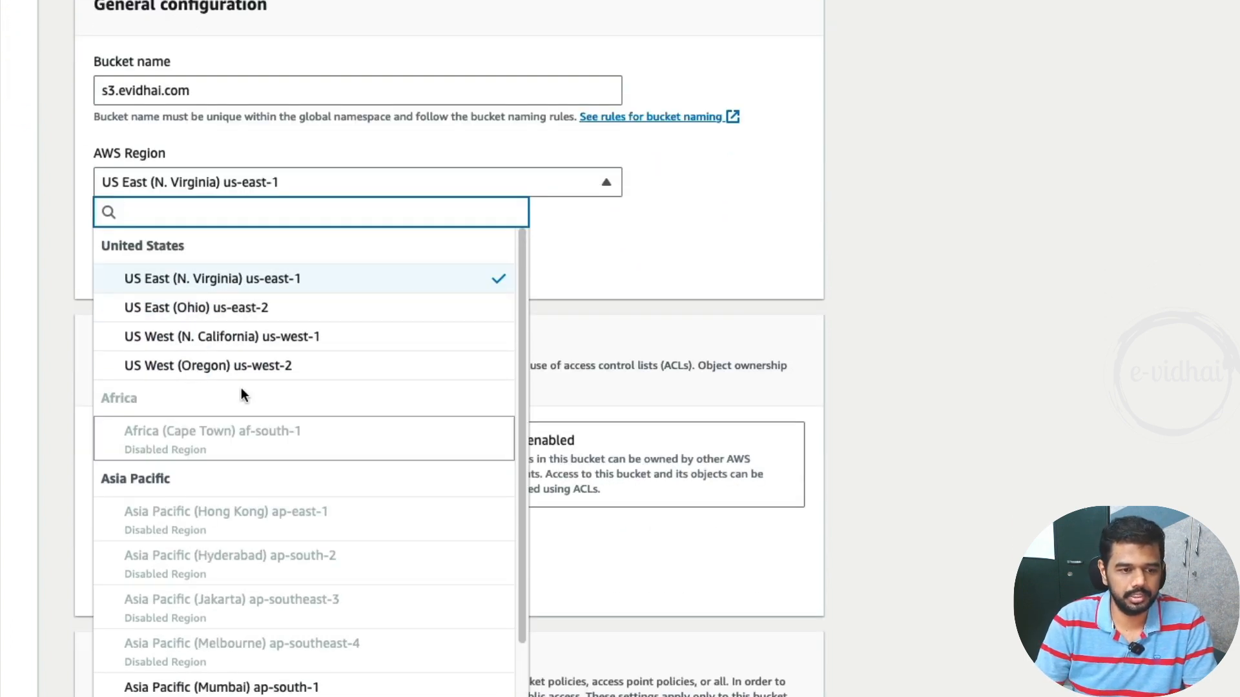
{"action": "left_click", "coordinate": [1148, 272]}
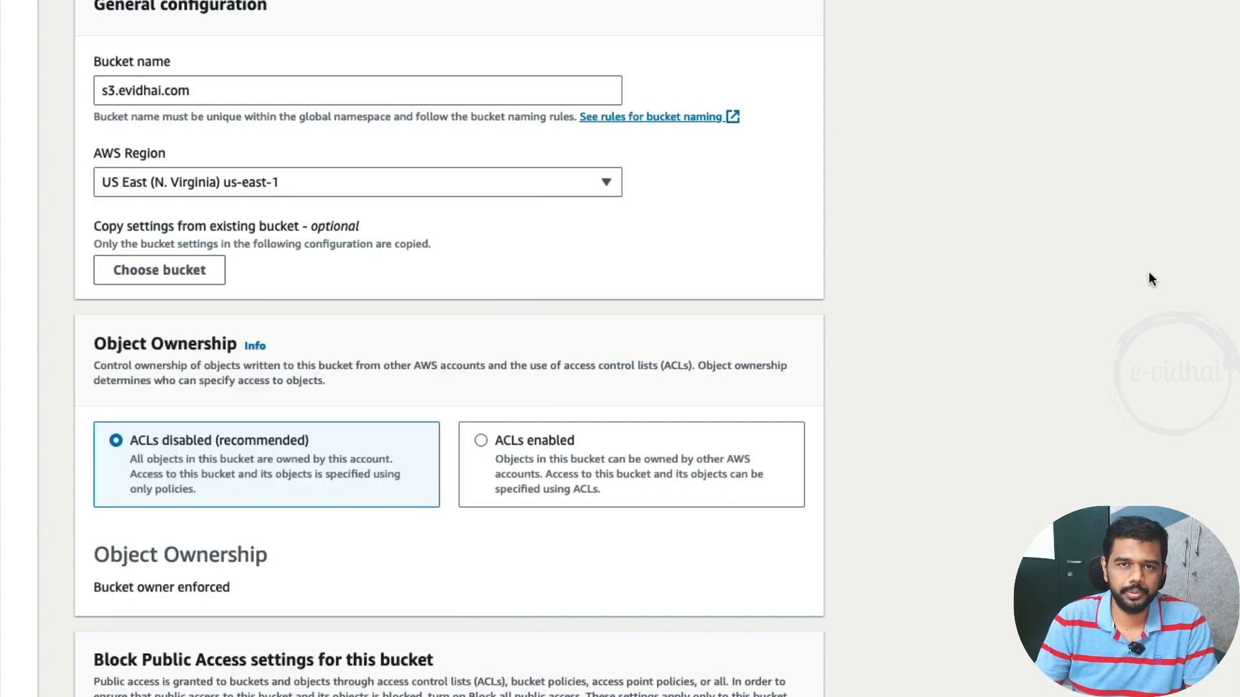
{"action": "left_click", "coordinate": [456, 183]}
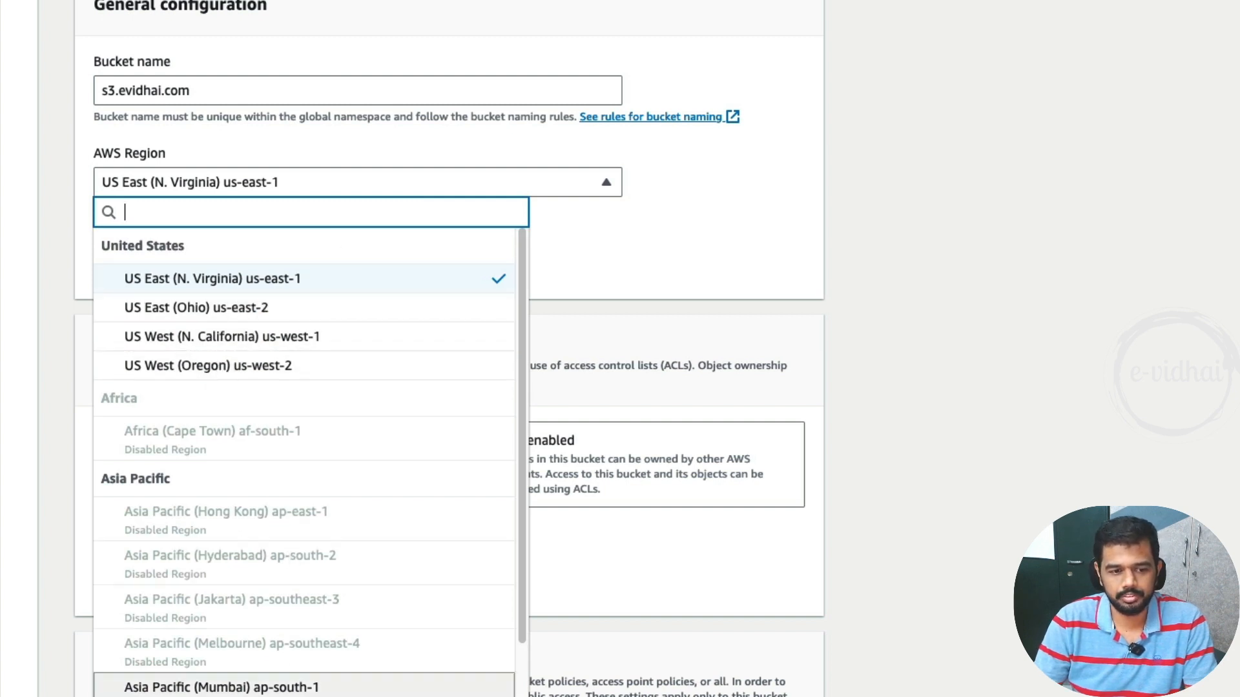
{"action": "scroll", "coordinate": [271, 549], "scroll_direction": "down", "scroll_amount": 3}
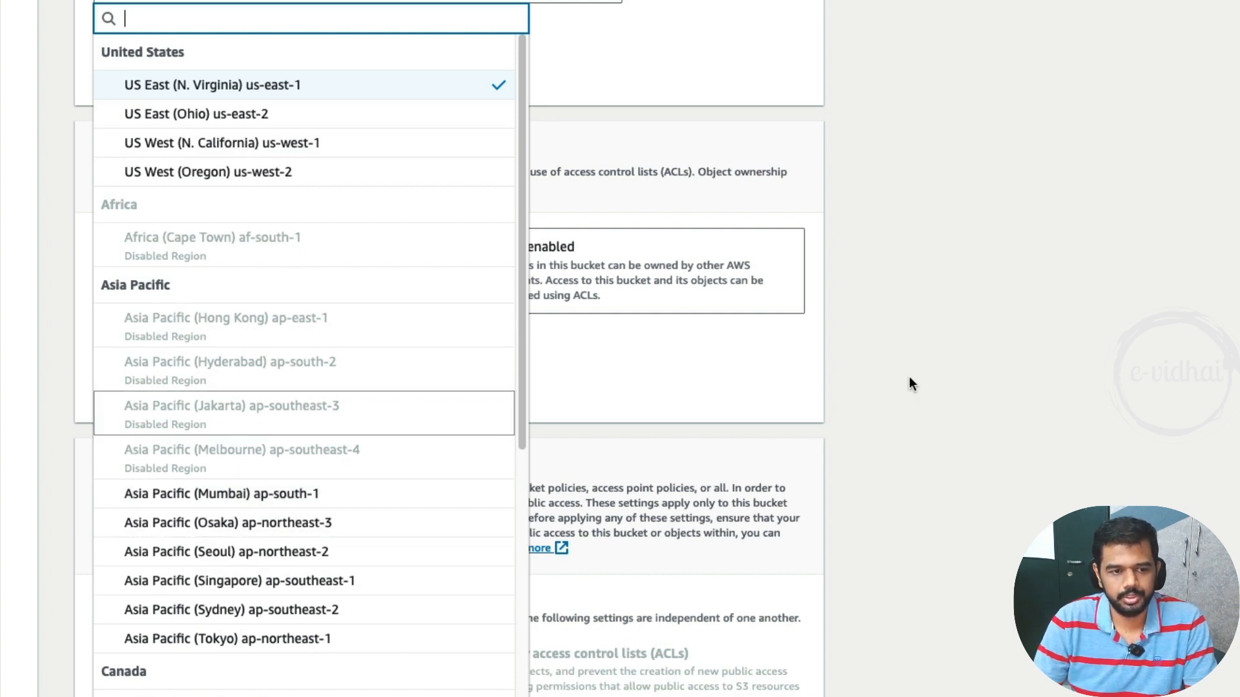
{"action": "scroll", "coordinate": [910, 382], "scroll_direction": "up", "scroll_amount": 3}
{"action": "left_click", "coordinate": [1203, 385]}
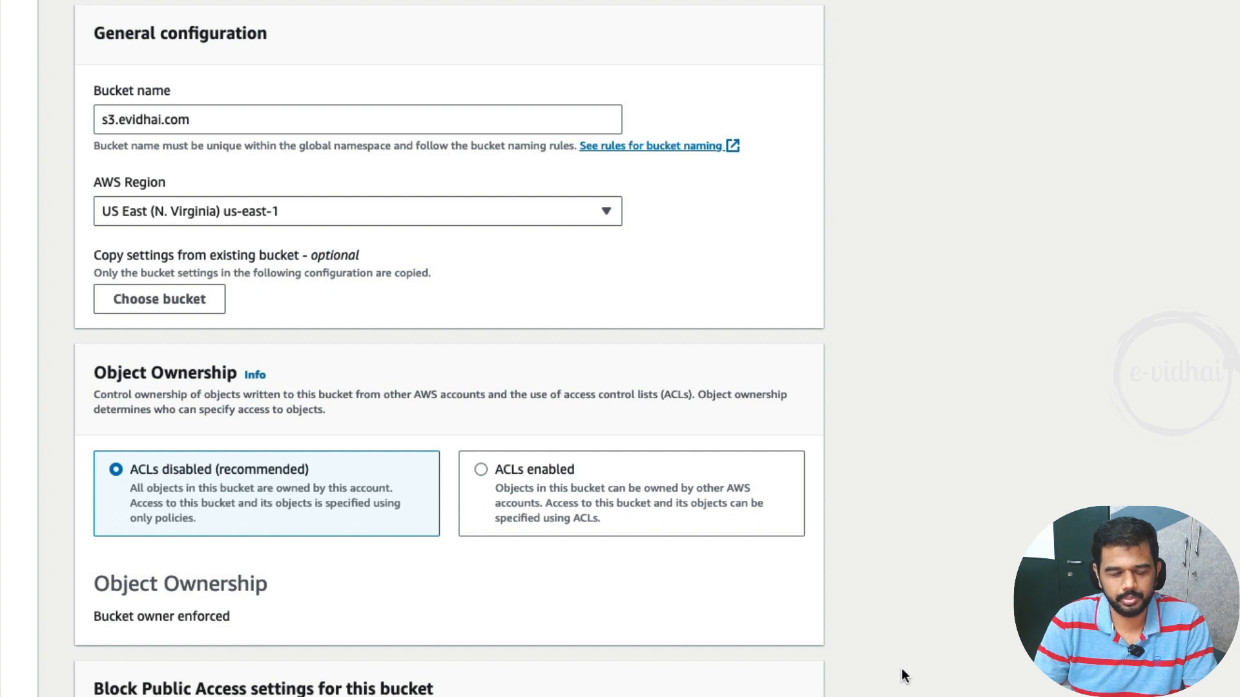
Step: Turn off Block all public access for the new bucket
{"action": "scroll", "coordinate": [901, 675], "scroll_direction": "down", "scroll_amount": 5}
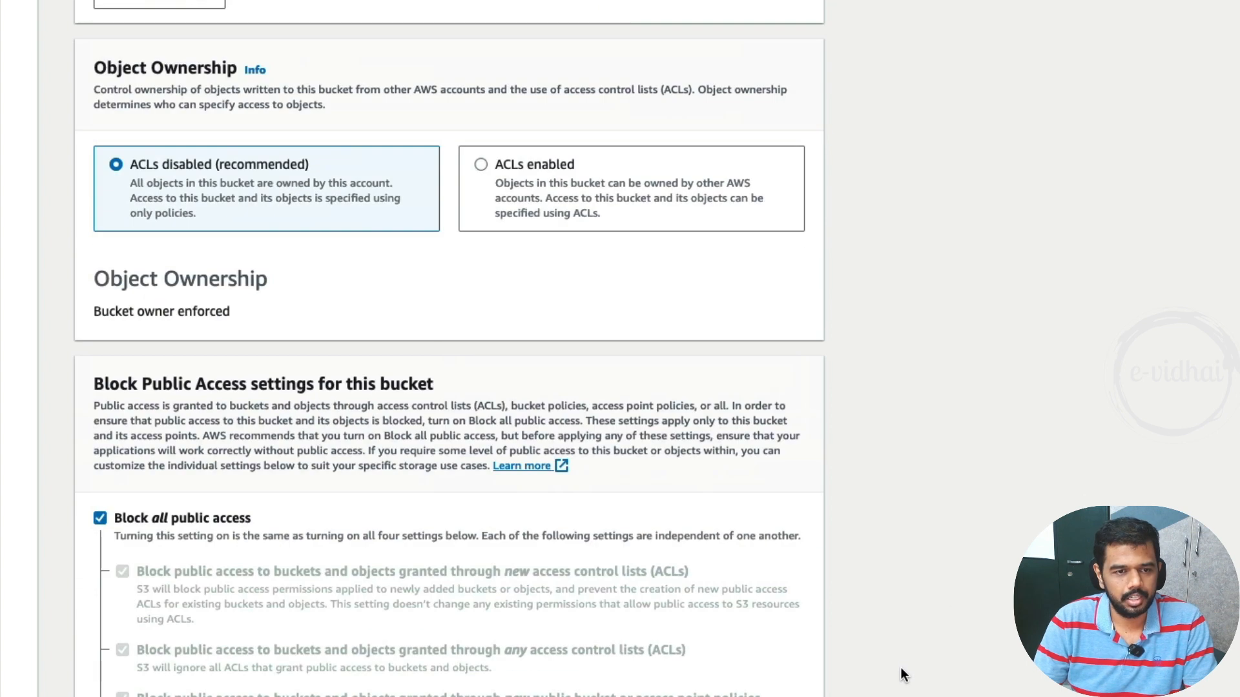
{"action": "scroll", "coordinate": [560, 575], "scroll_direction": "down", "scroll_amount": 2}
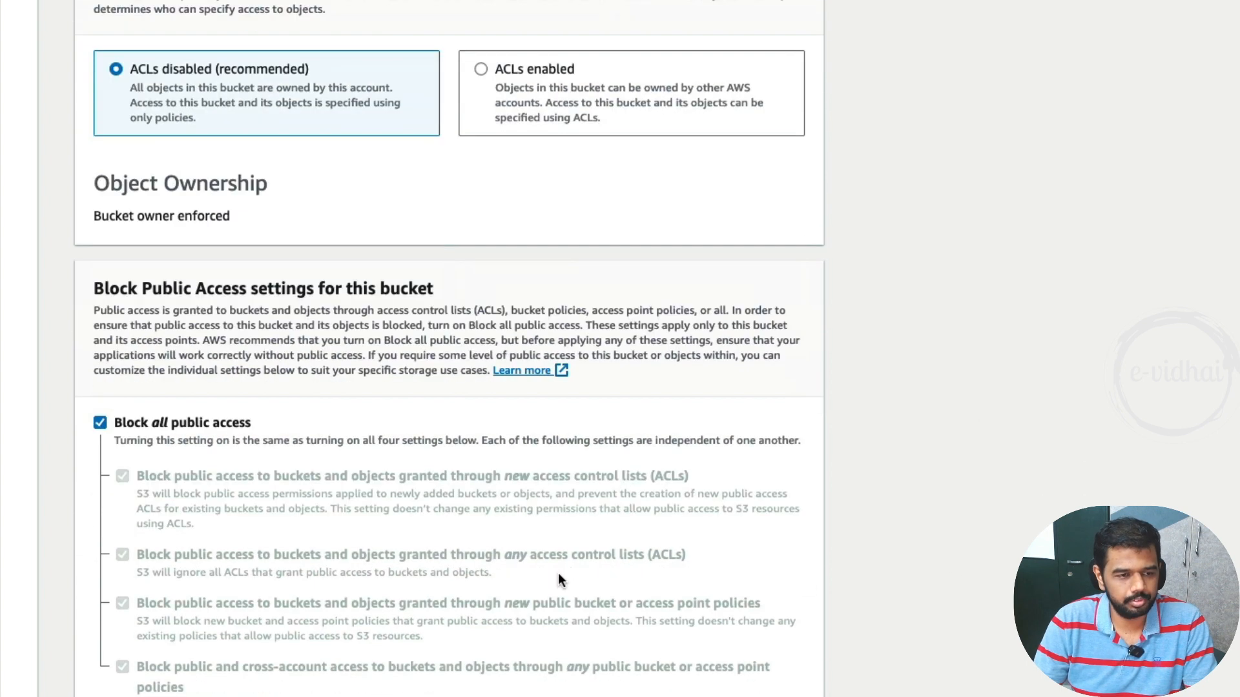
{"action": "left_click", "coordinate": [99, 423]}
{"action": "left_click", "coordinate": [138, 422]}
Step: Add a bucket tag with the key Purpose and the value s3-static-hosting
{"action": "scroll", "coordinate": [766, 508], "scroll_direction": "down", "scroll_amount": 7}
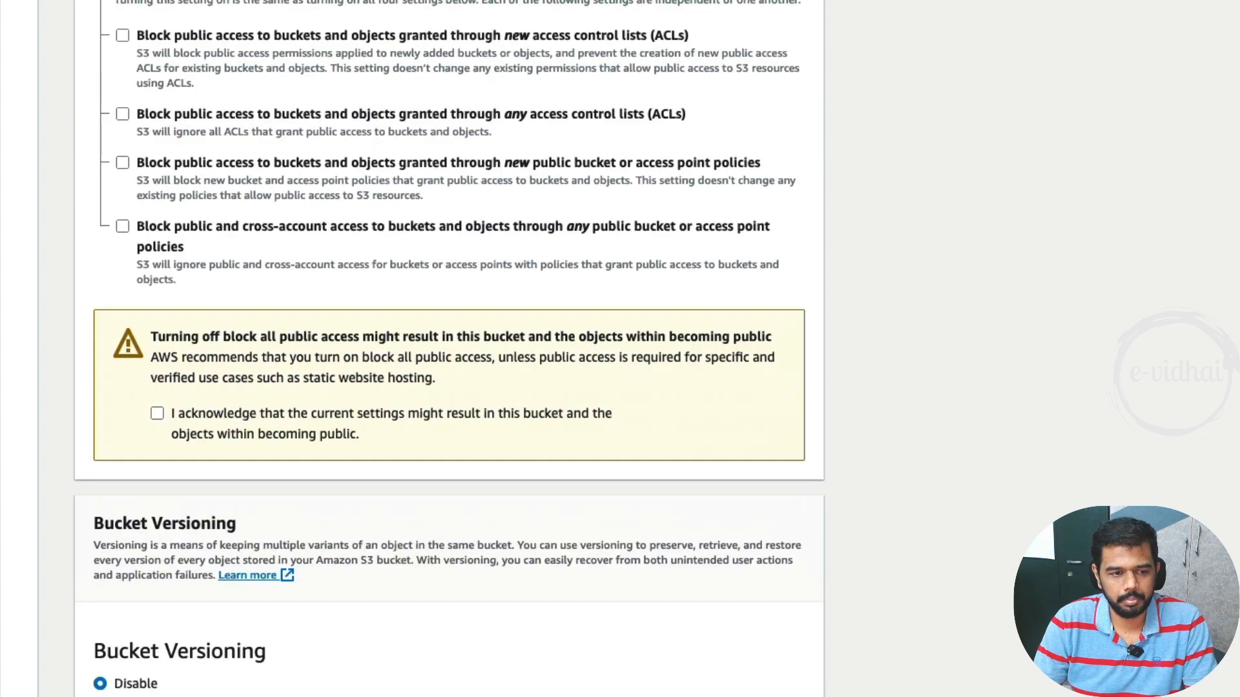
{"action": "scroll", "coordinate": [449, 461], "scroll_direction": "down", "scroll_amount": 8}
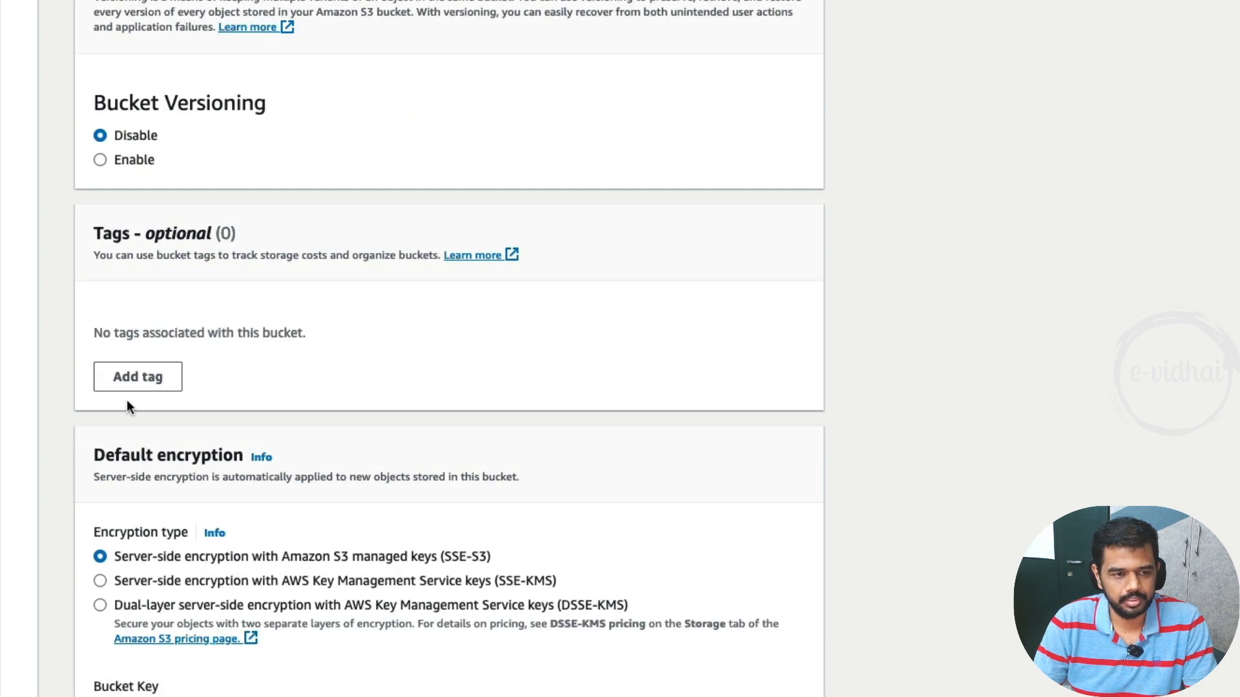
{"action": "left_click", "coordinate": [139, 373]}
{"action": "type", "text": "Purpose"}
{"action": "left_click", "coordinate": [387, 362]}
{"action": "type", "text": "s"}
{"action": "type", "text": "3-d"}
{"action": "key", "text": "BackSpace"}
{"action": "type", "text": "static-hosti"}
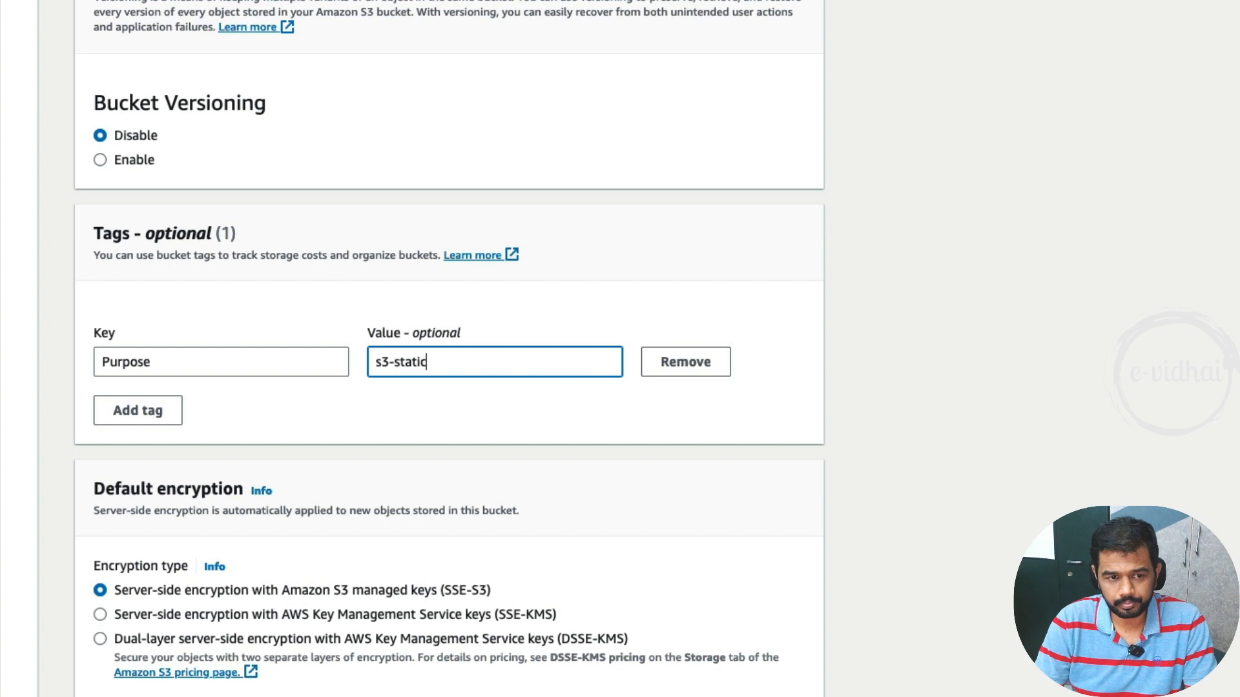
{"action": "type", "text": "ng"}
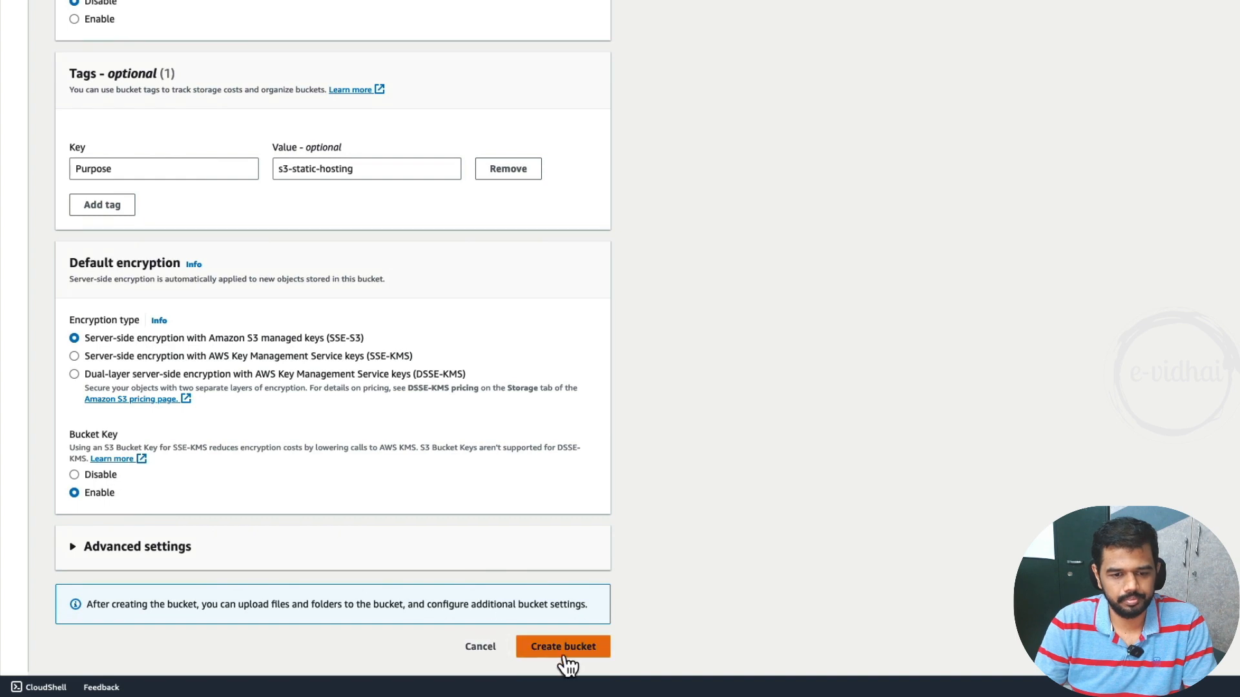
Step: Expand the advanced settings and review the Object Lock, encryption, ownership and public access options of the new bucket
{"action": "left_click", "coordinate": [443, 557]}
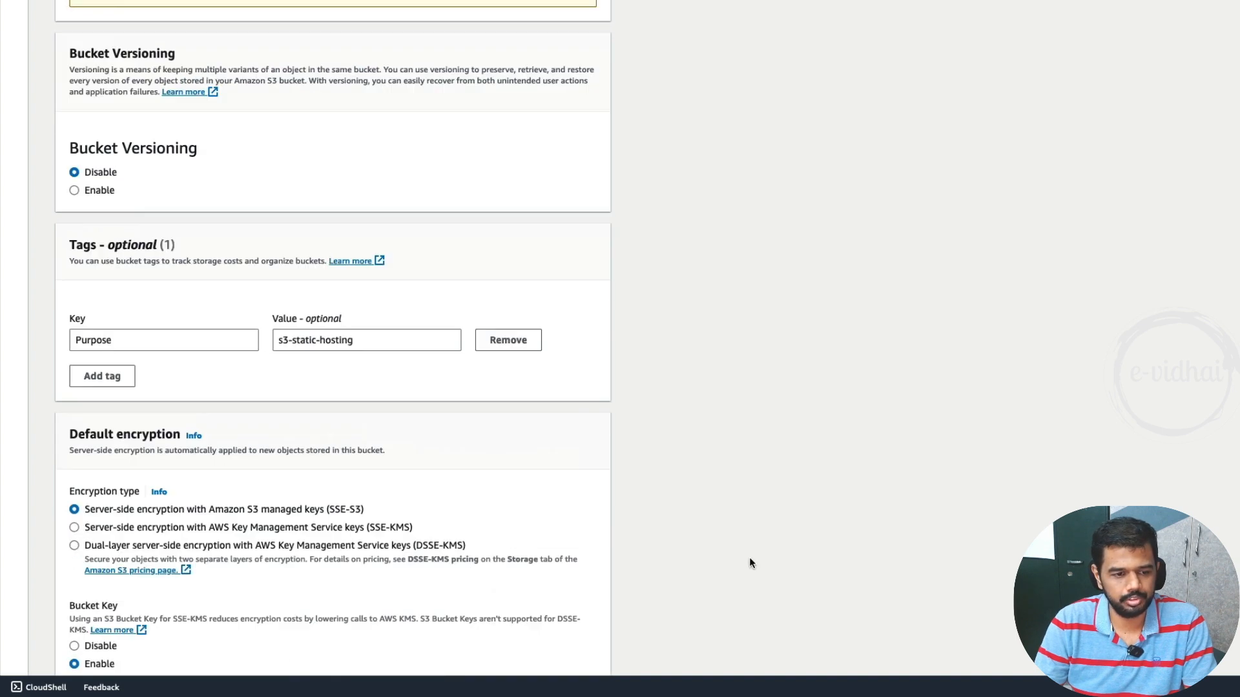
{"action": "scroll", "coordinate": [368, 517], "scroll_direction": "down", "scroll_amount": 1}
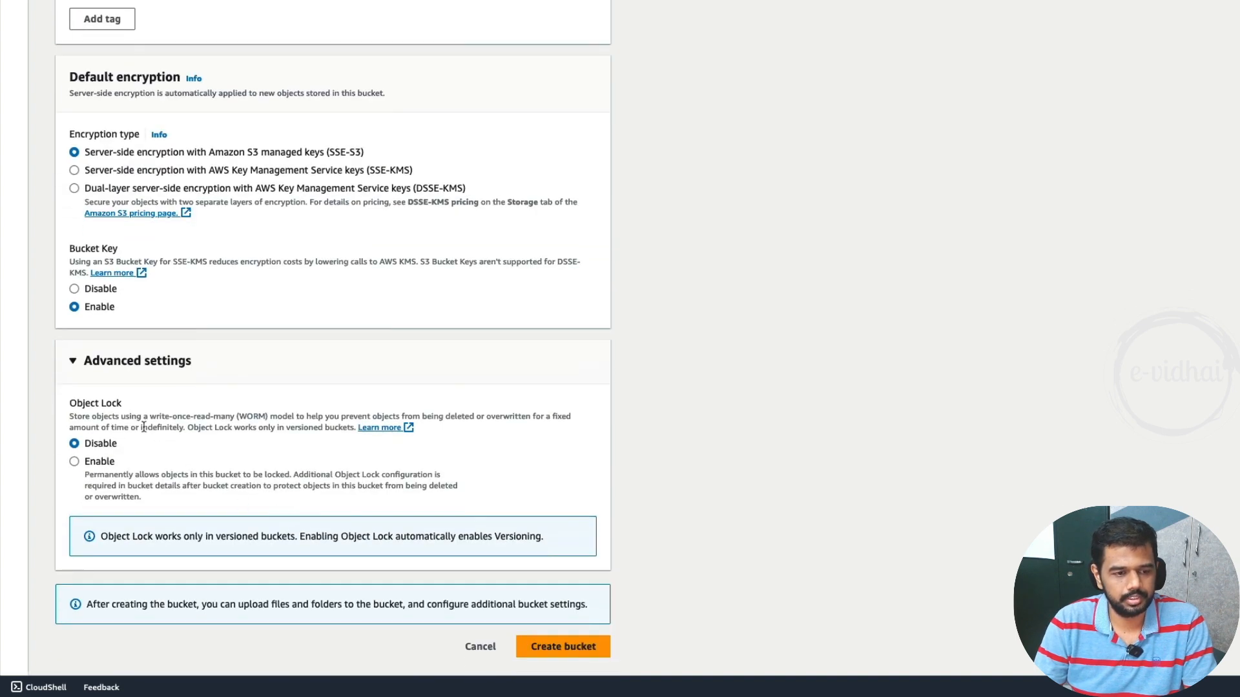
{"action": "scroll", "coordinate": [710, 620], "scroll_direction": "up", "scroll_amount": 1}
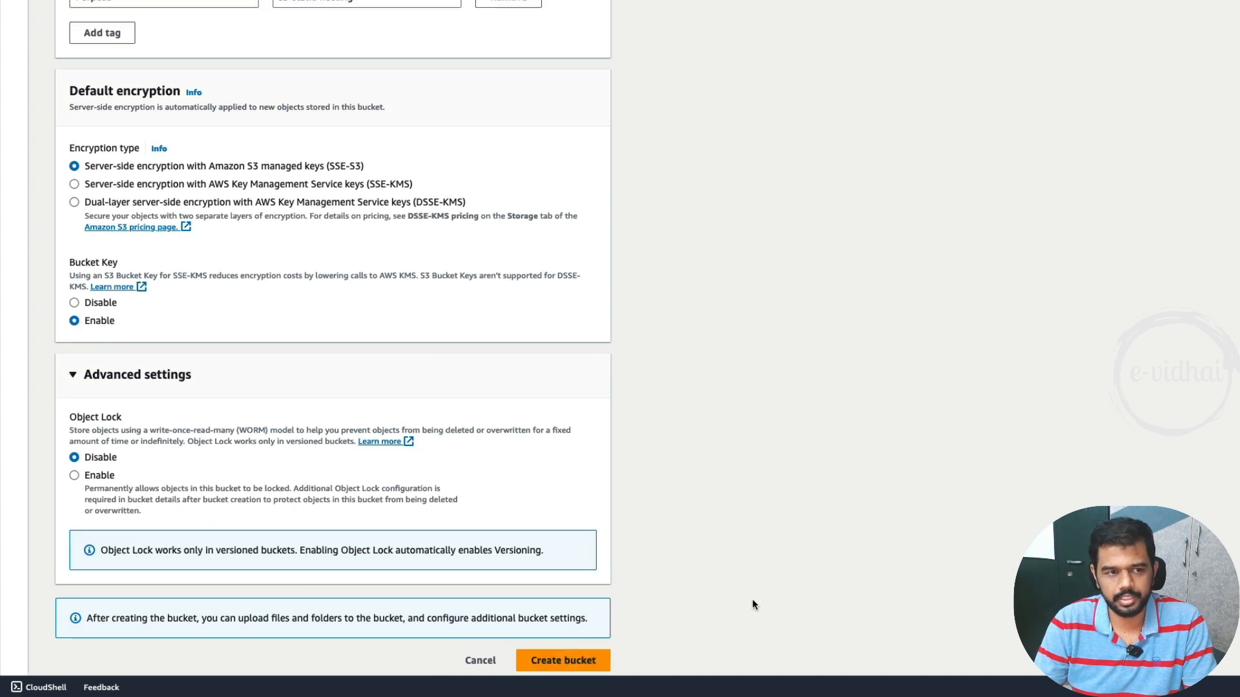
{"action": "scroll", "coordinate": [750, 603], "scroll_direction": "up", "scroll_amount": 10}
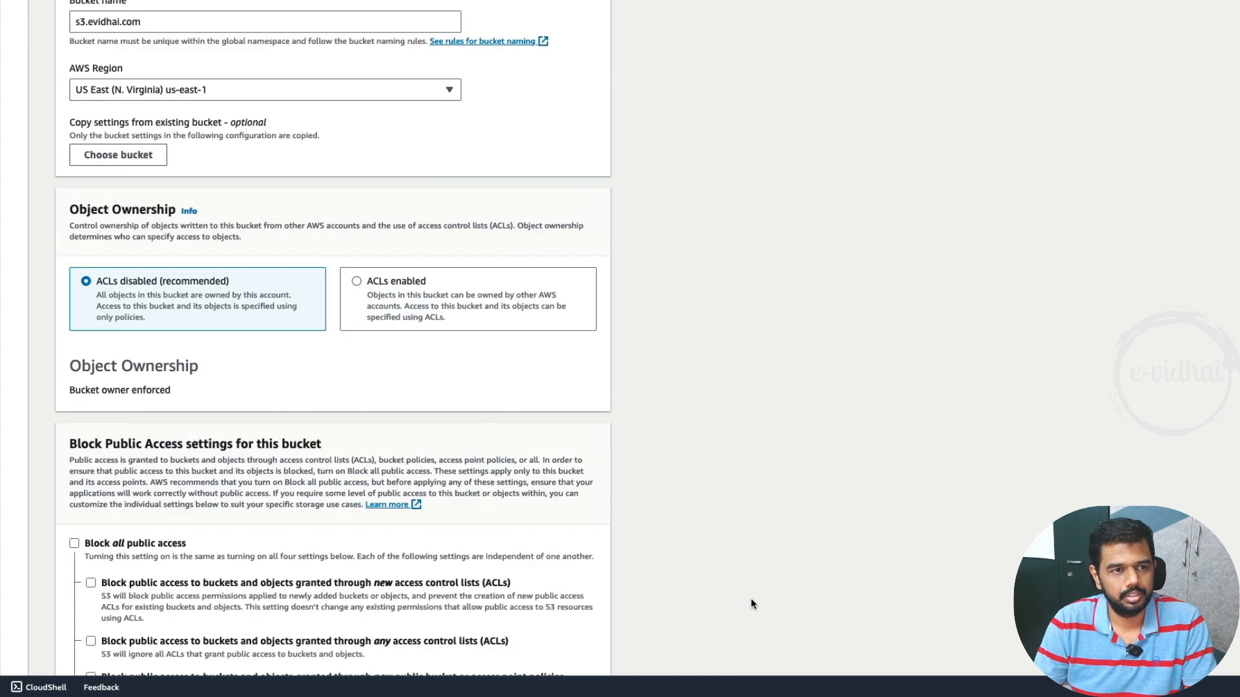
{"action": "scroll", "coordinate": [750, 604], "scroll_direction": "down", "scroll_amount": 1}
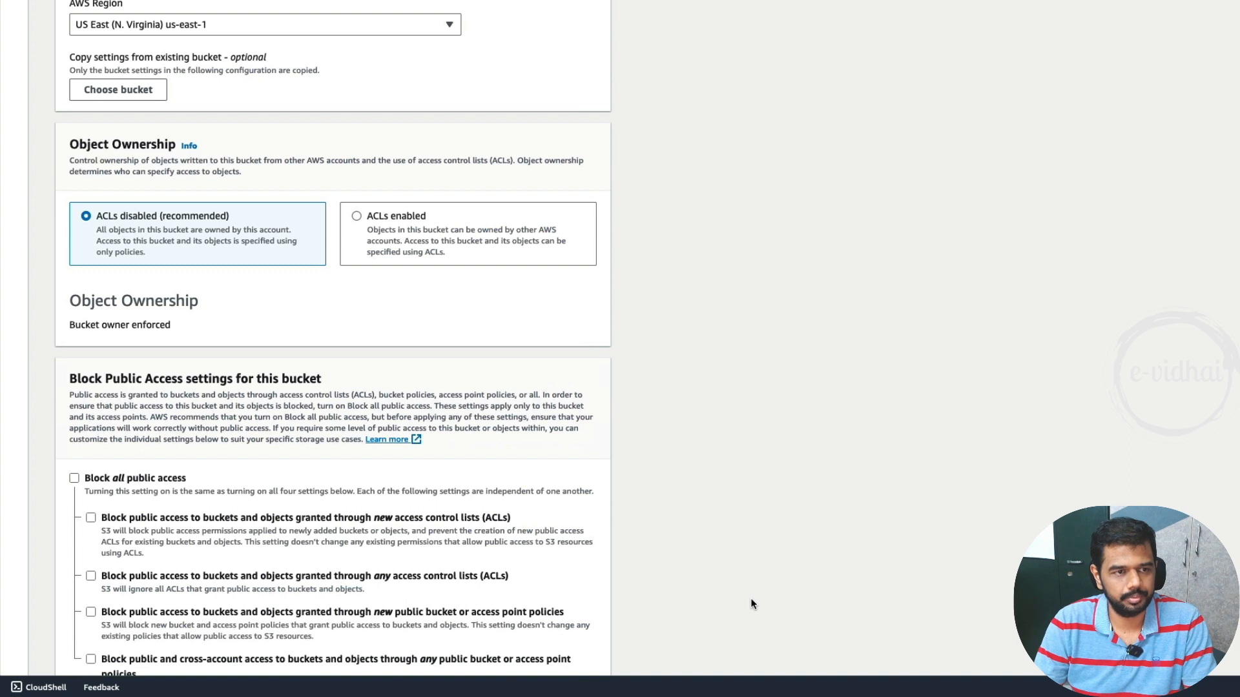
Step: Acknowledge that the bucket and its objects might become public, and create the bucket
{"action": "scroll", "coordinate": [750, 604], "scroll_direction": "down", "scroll_amount": 10}
{"action": "left_click", "coordinate": [576, 647]}
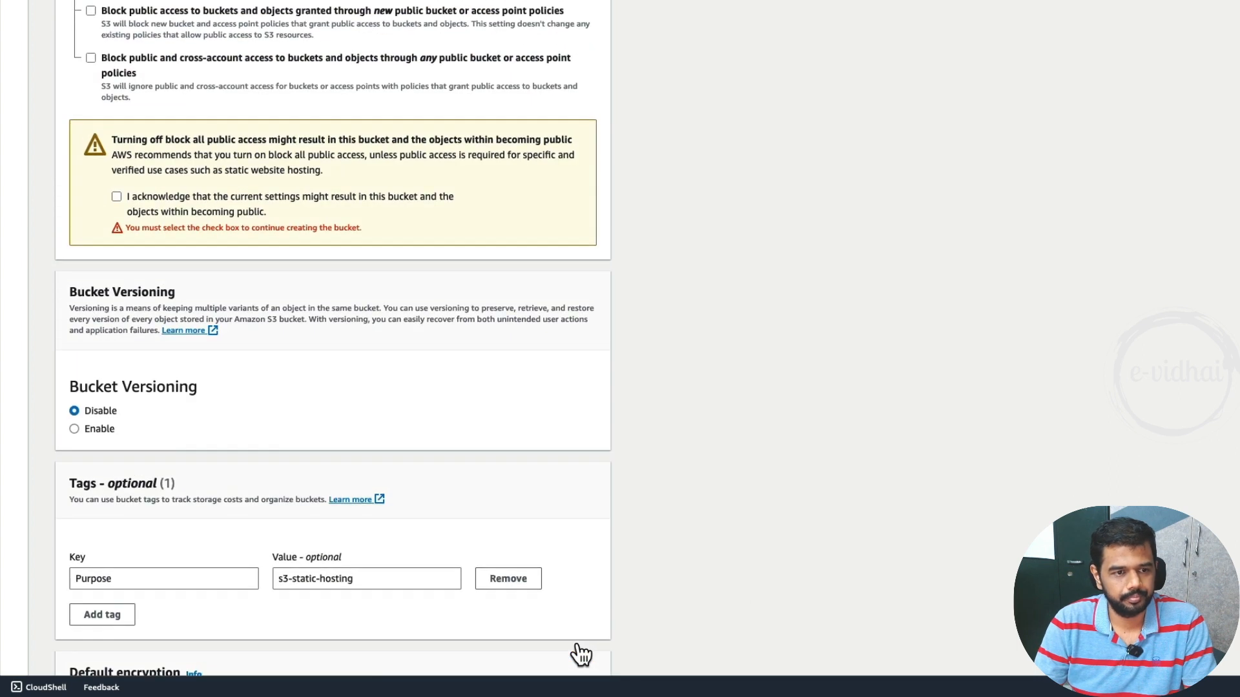
{"action": "left_click", "coordinate": [117, 197]}
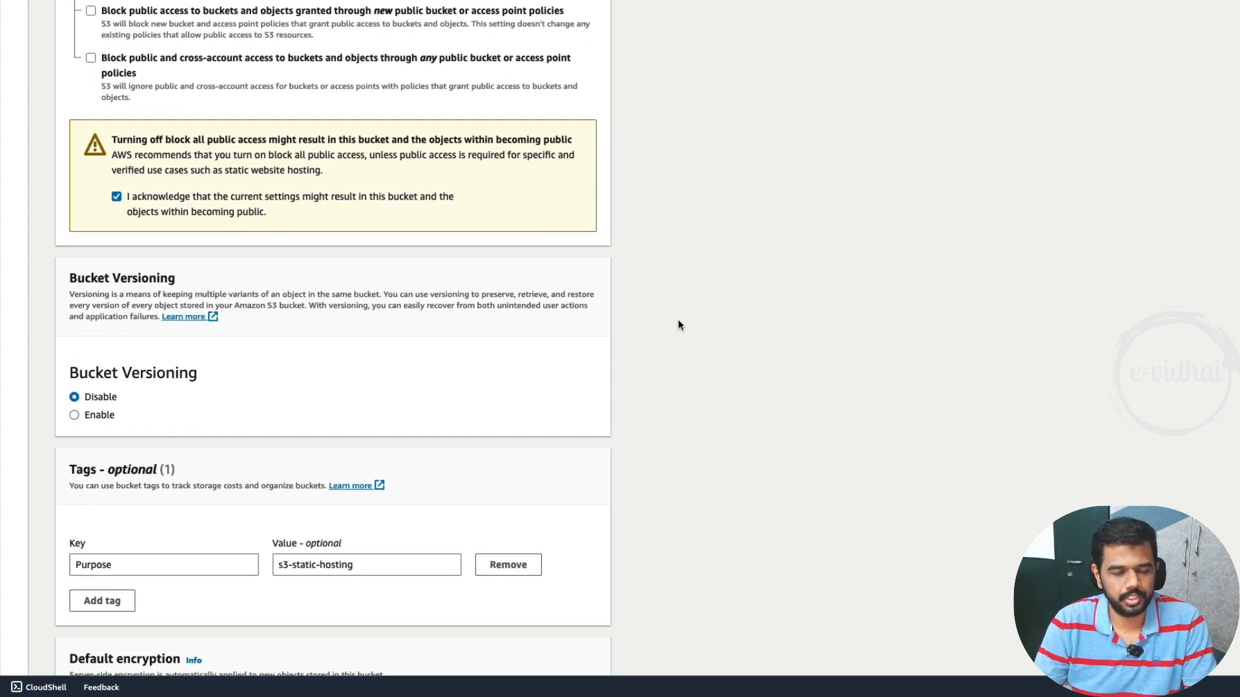
{"action": "scroll", "coordinate": [669, 381], "scroll_direction": "down", "scroll_amount": 9}
{"action": "left_click", "coordinate": [572, 655]}
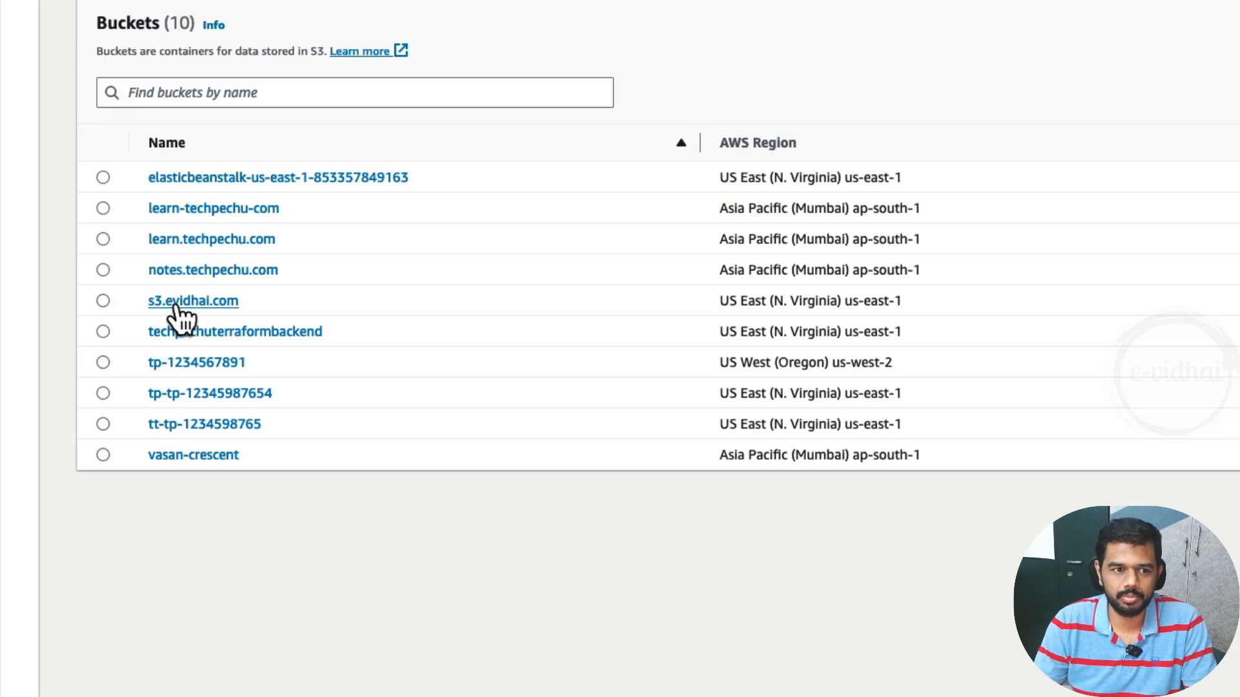
Step: Open the static website hosting settings of the s3.evidhai.com bucket for editing
{"action": "left_click", "coordinate": [173, 302]}
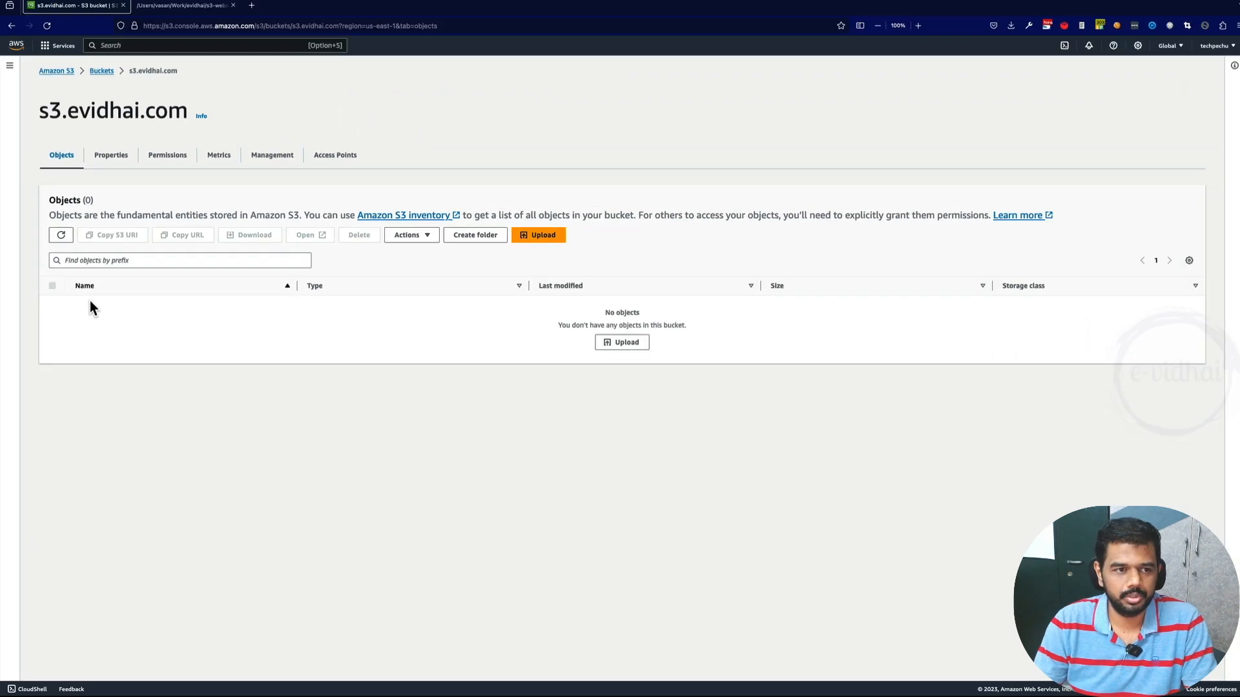
{"action": "left_click", "coordinate": [117, 162]}
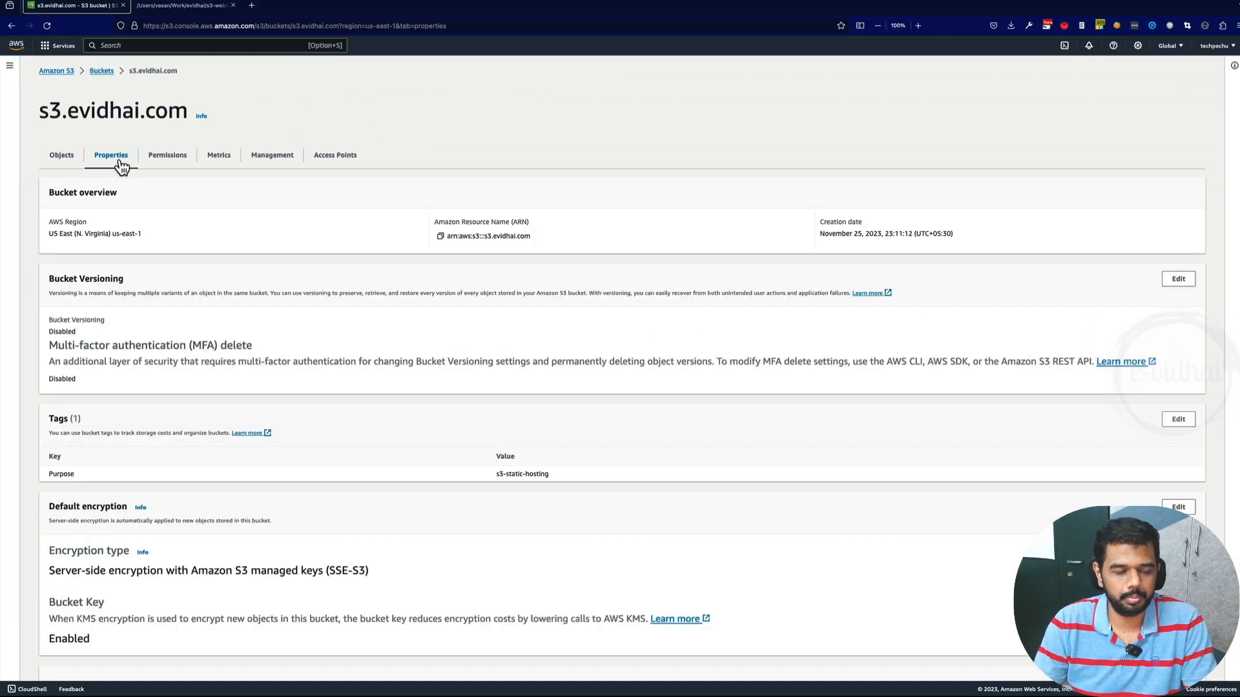
{"action": "scroll", "coordinate": [204, 462], "scroll_direction": "down", "scroll_amount": 4}
{"action": "scroll", "coordinate": [203, 461], "scroll_direction": "down", "scroll_amount": 14}
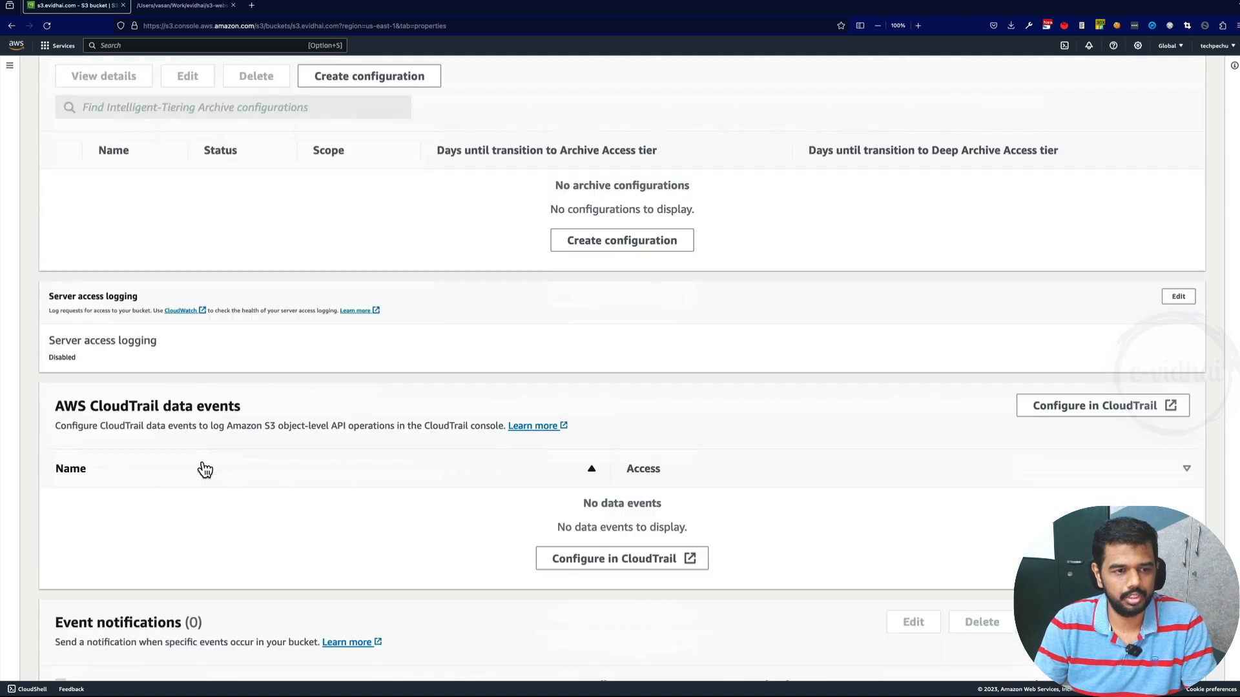
{"action": "scroll", "coordinate": [202, 465], "scroll_direction": "down", "scroll_amount": 3}
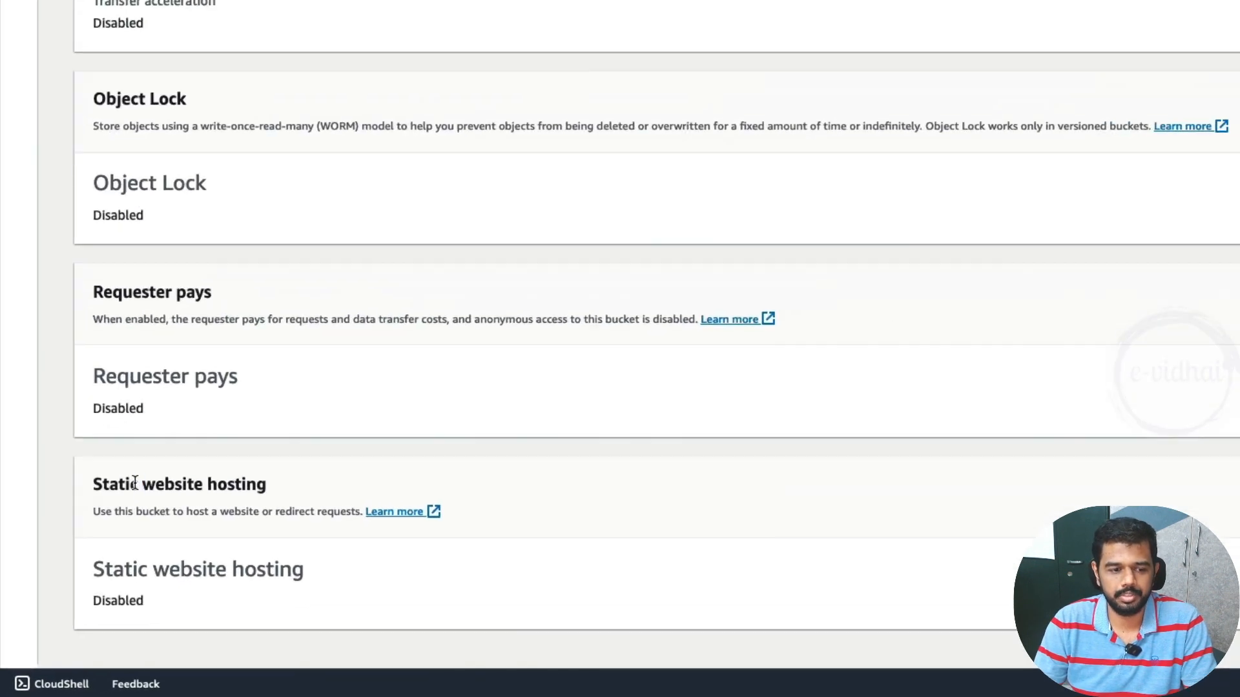
{"action": "left_click_drag", "start_coordinate": [73, 584], "coordinate": [171, 578]}
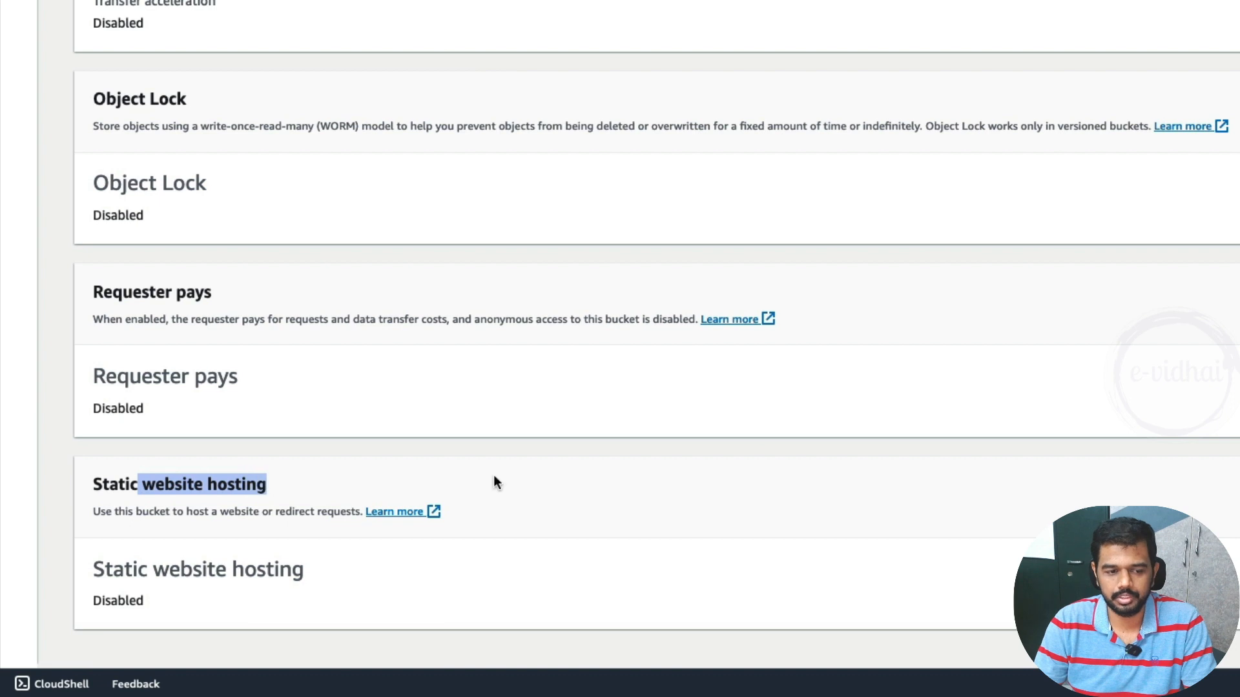
{"action": "left_click_drag", "start_coordinate": [54, 645], "coordinate": [93, 647]}
{"action": "left_click_drag", "start_coordinate": [179, 609], "coordinate": [179, 609]}
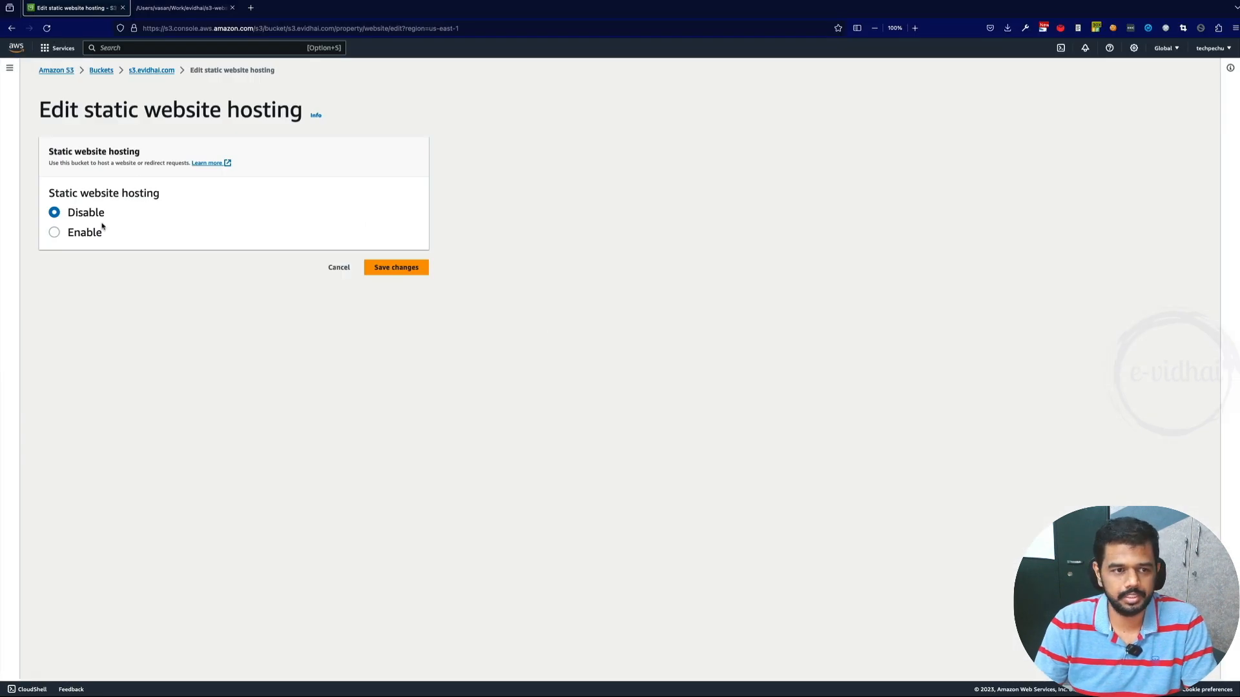
Step: Enable static website hosting for the bucket with the Host a static website type
{"action": "left_click", "coordinate": [85, 234]}
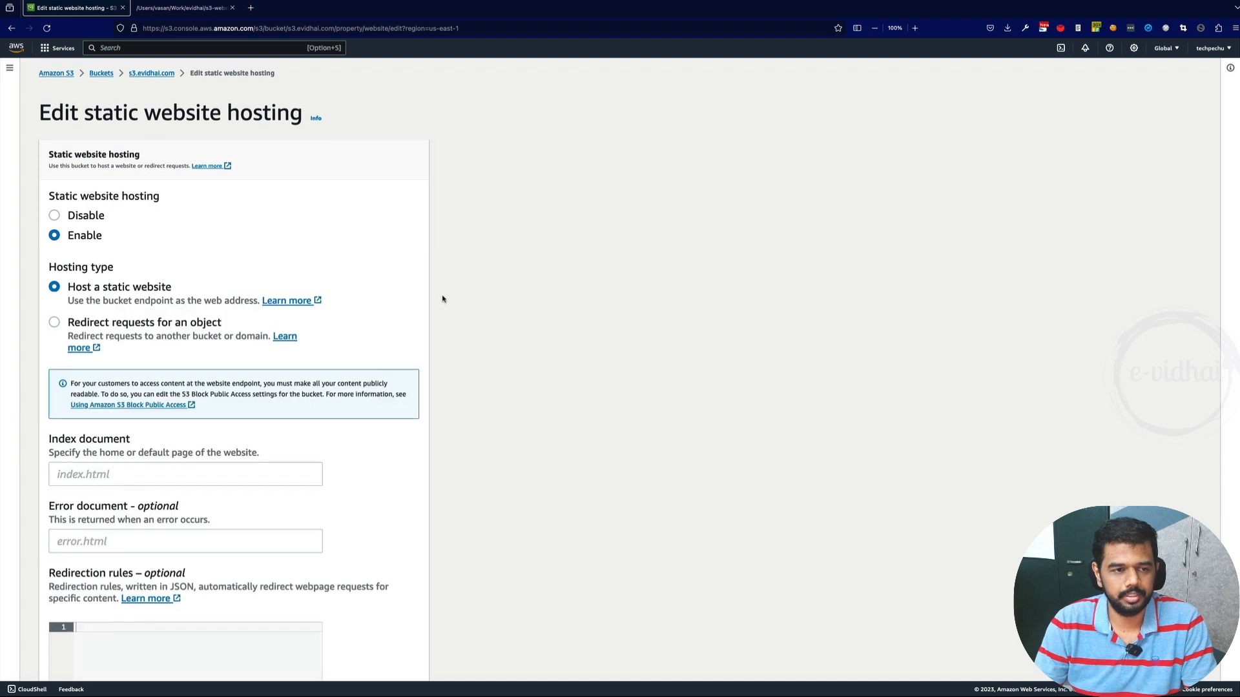
{"action": "scroll", "coordinate": [413, 297], "scroll_direction": "down", "scroll_amount": 4}
{"action": "scroll", "coordinate": [393, 297], "scroll_direction": "up", "scroll_amount": 3}
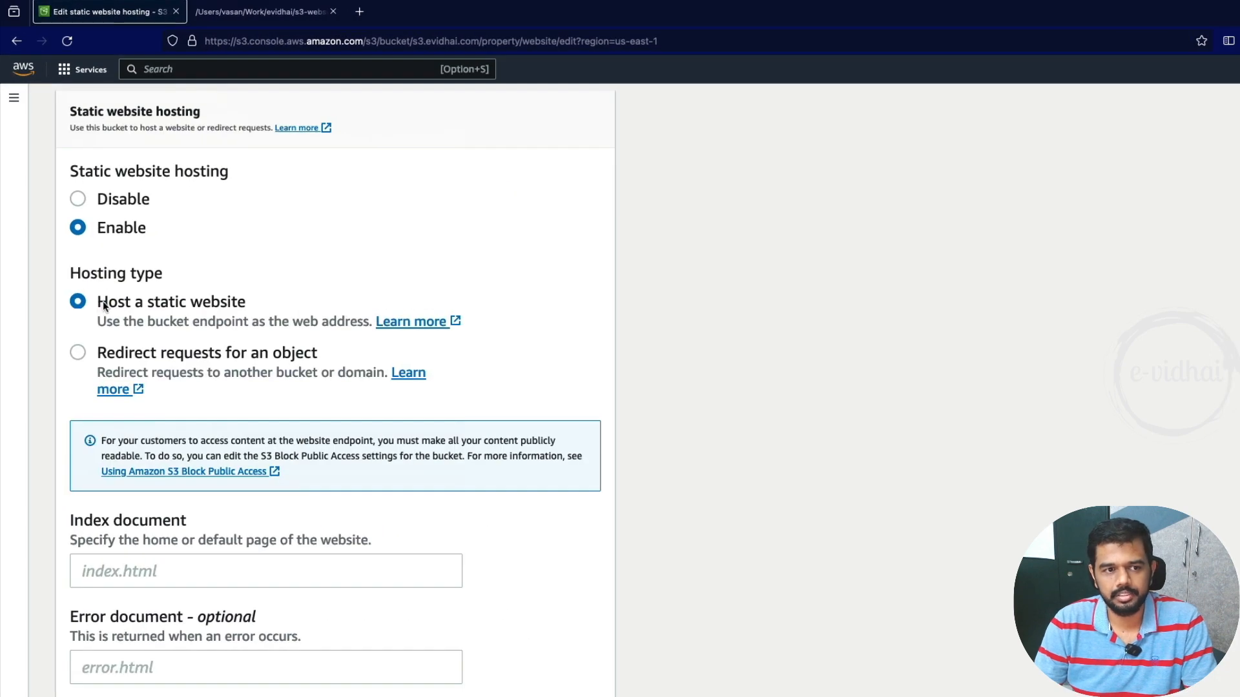
Step: Try the Redirect requests for an object hosting type, and return to Host a static website
{"action": "left_click_drag", "start_coordinate": [68, 209], "coordinate": [166, 207]}
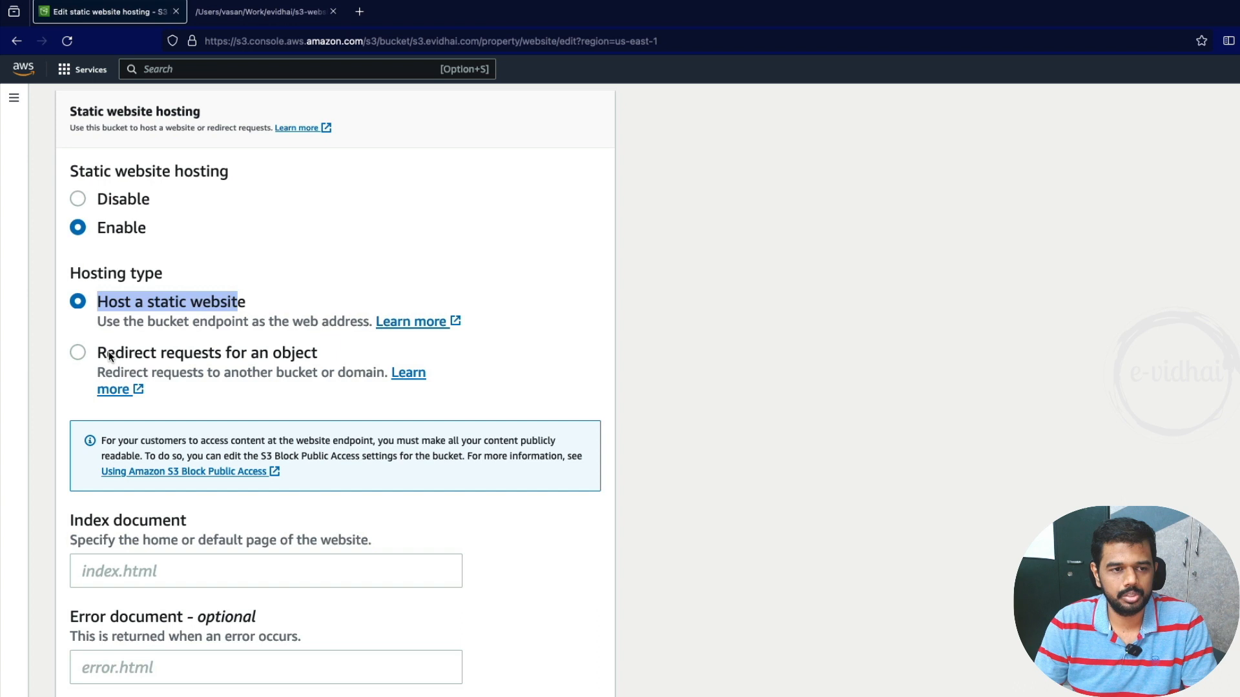
{"action": "left_click_drag", "start_coordinate": [104, 353], "coordinate": [314, 352]}
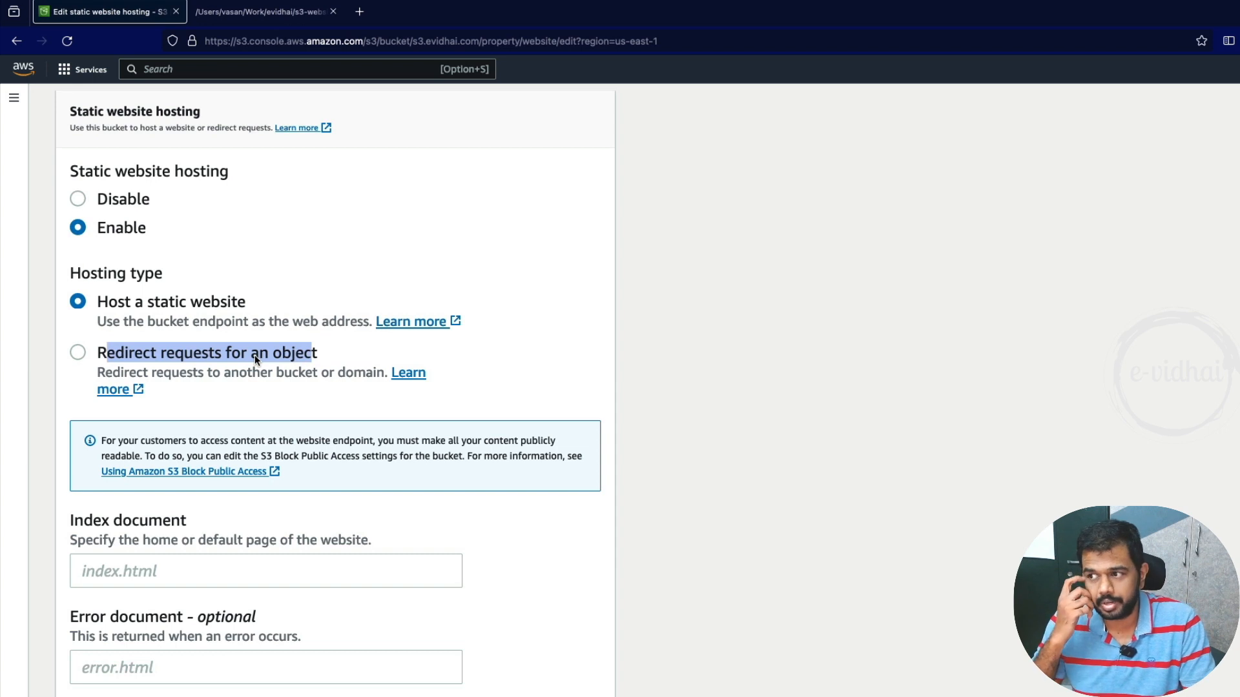
{"action": "left_click", "coordinate": [76, 353]}
{"action": "scroll", "coordinate": [75, 351], "scroll_direction": "up", "scroll_amount": 2}
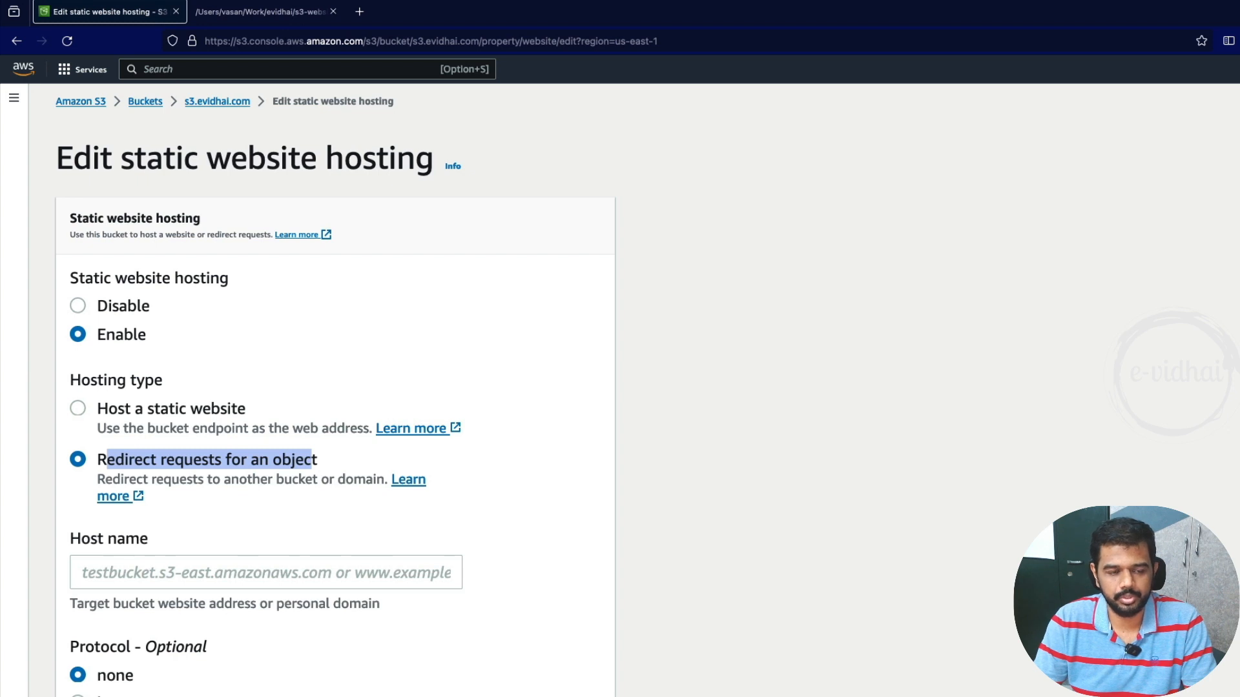
{"action": "left_click", "coordinate": [78, 408]}
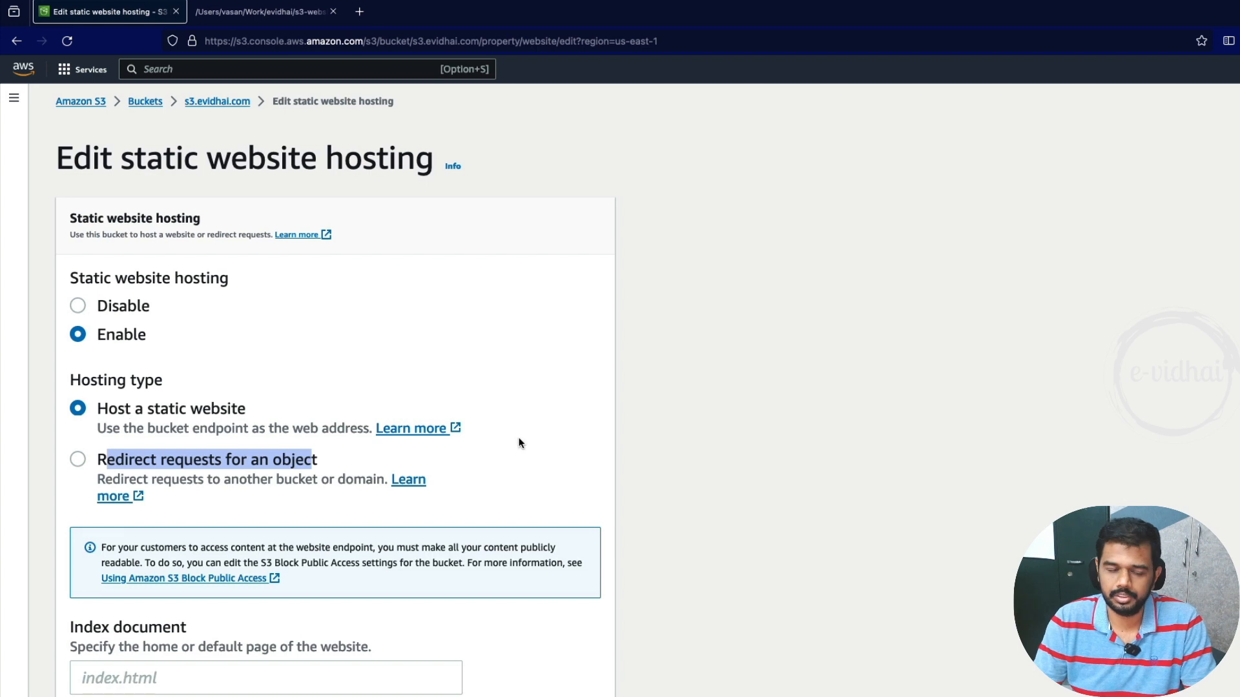
Step: Set the index document of the static website to index.html and save the hosting settings
{"action": "scroll", "coordinate": [215, 428], "scroll_direction": "down", "scroll_amount": 3}
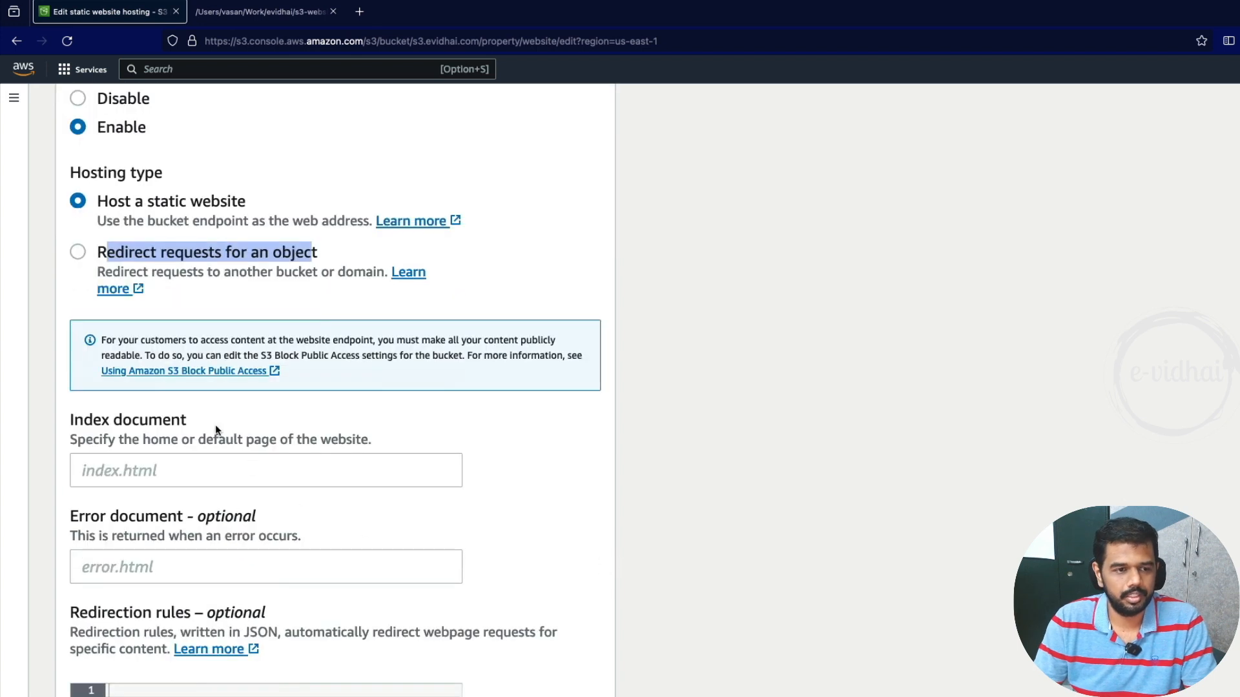
{"action": "left_click", "coordinate": [119, 465]}
{"action": "type", "text": "index"}
{"action": "type", "text": ".th"}
{"action": "key", "text": "BackSpace"}
{"action": "key", "text": "BackSpace"}
{"action": "type", "text": "htmk"}
{"action": "key", "text": "BackSpace"}
{"action": "type", "text": "l"}
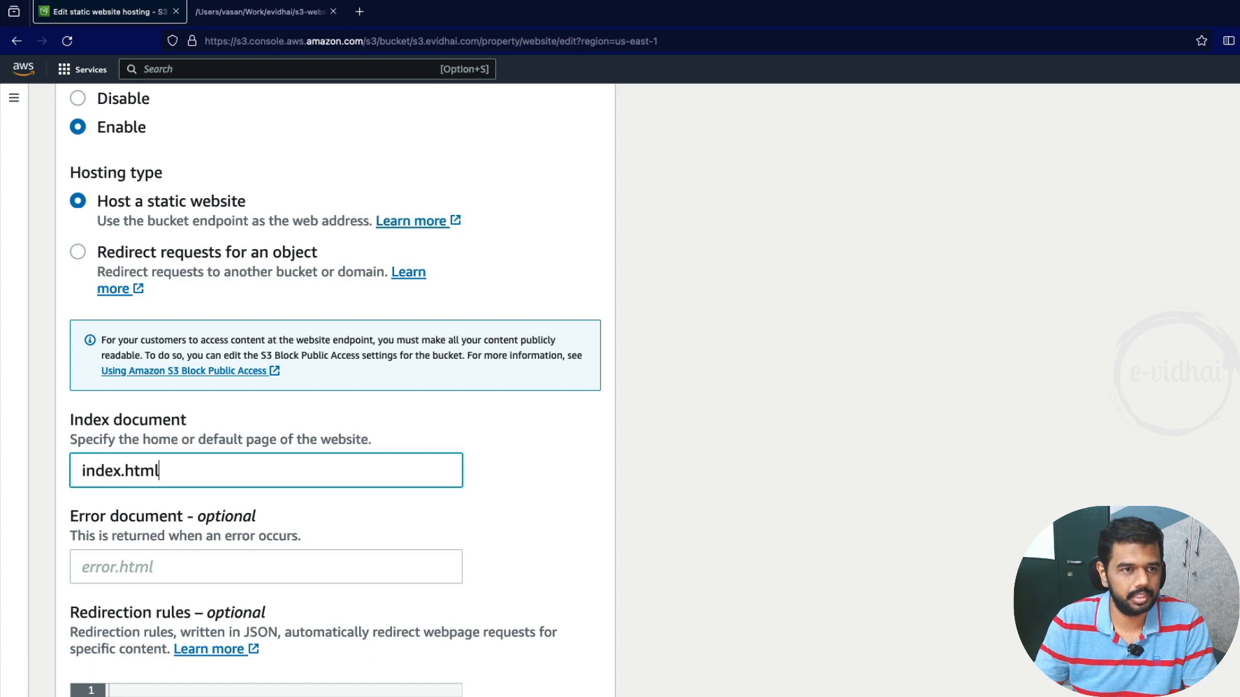
{"action": "scroll", "coordinate": [85, 257], "scroll_direction": "down", "scroll_amount": 2}
{"action": "scroll", "coordinate": [86, 257], "scroll_direction": "up", "scroll_amount": 6}
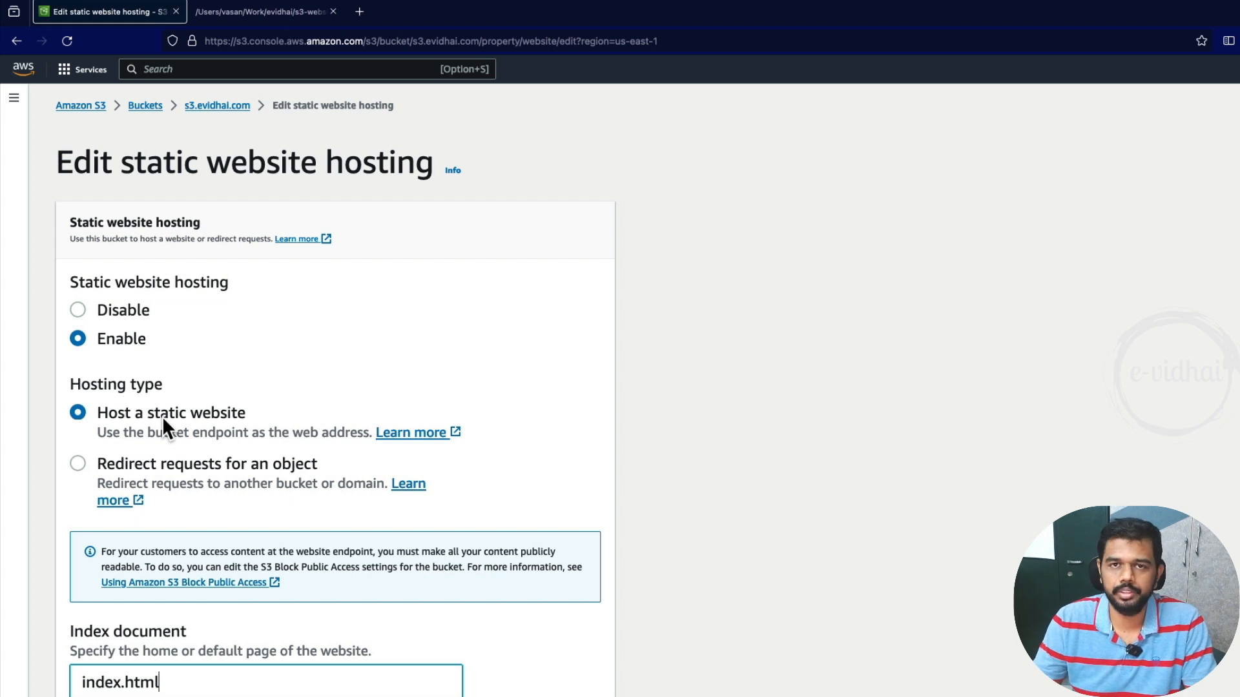
{"action": "scroll", "coordinate": [597, 529], "scroll_direction": "down", "scroll_amount": 5}
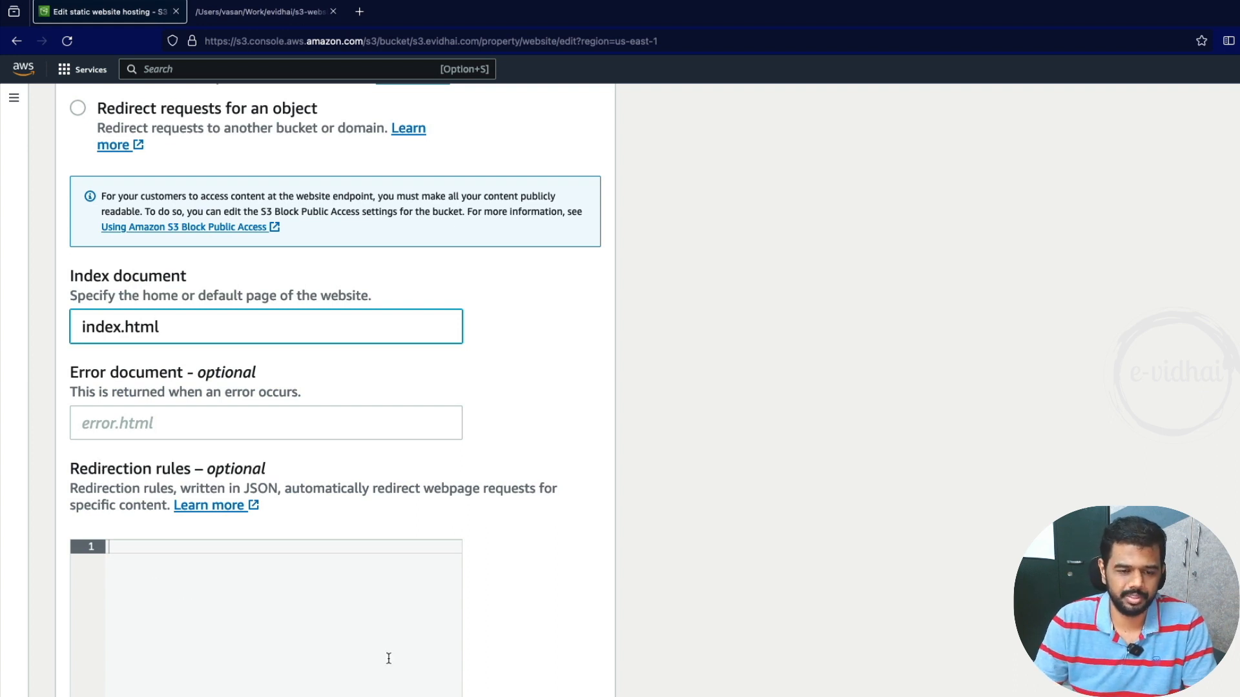
{"action": "left_click", "coordinate": [569, 650]}
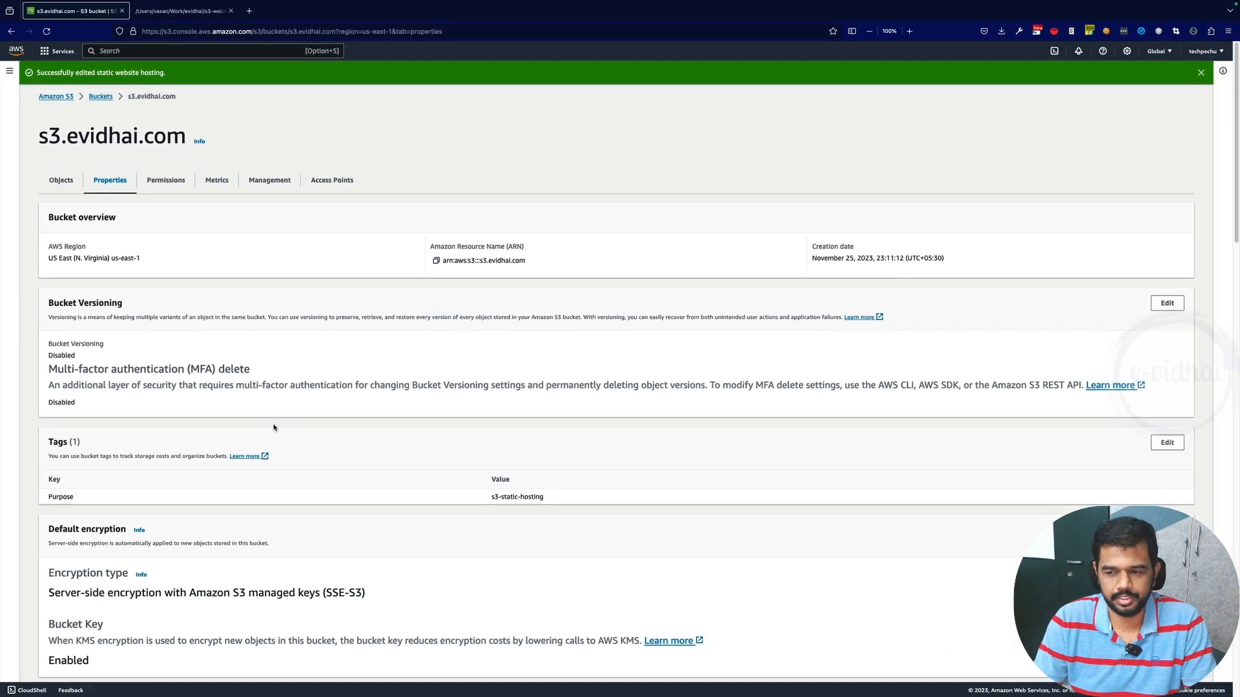
Step: Open the bucket website endpoint from the static website hosting section in a new tab and examine the response
{"action": "scroll", "coordinate": [299, 514], "scroll_direction": "down", "scroll_amount": 15}
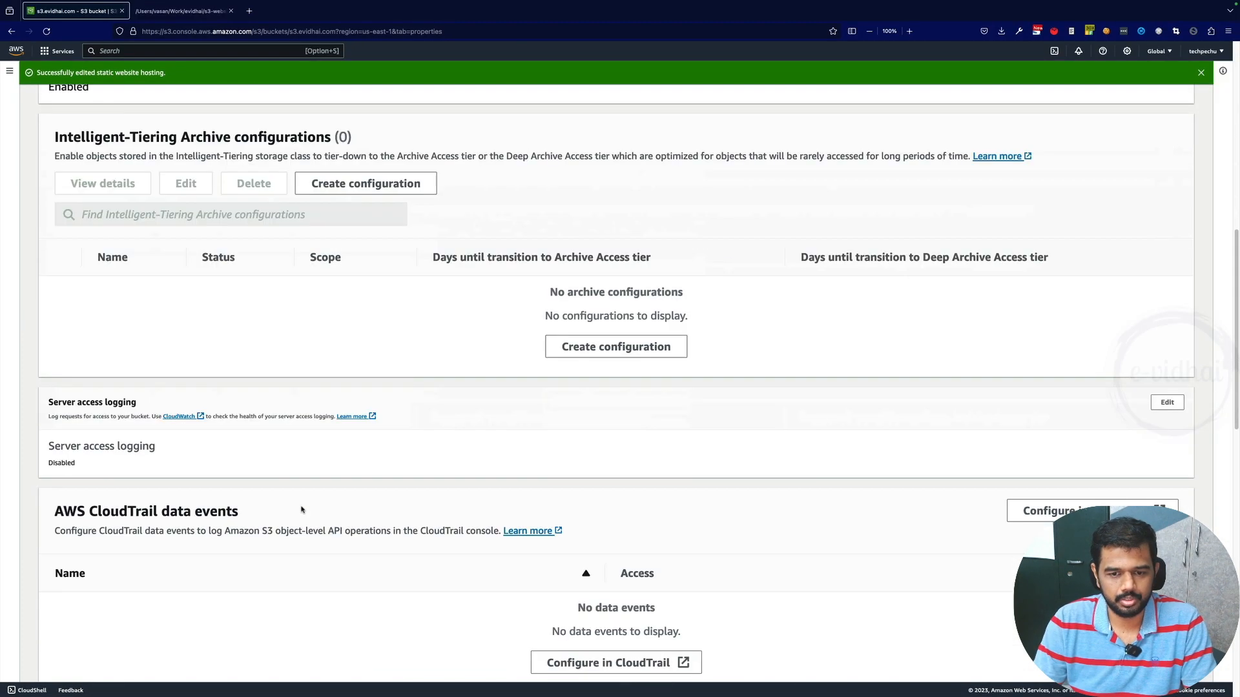
{"action": "scroll", "coordinate": [318, 467], "scroll_direction": "down", "scroll_amount": 5}
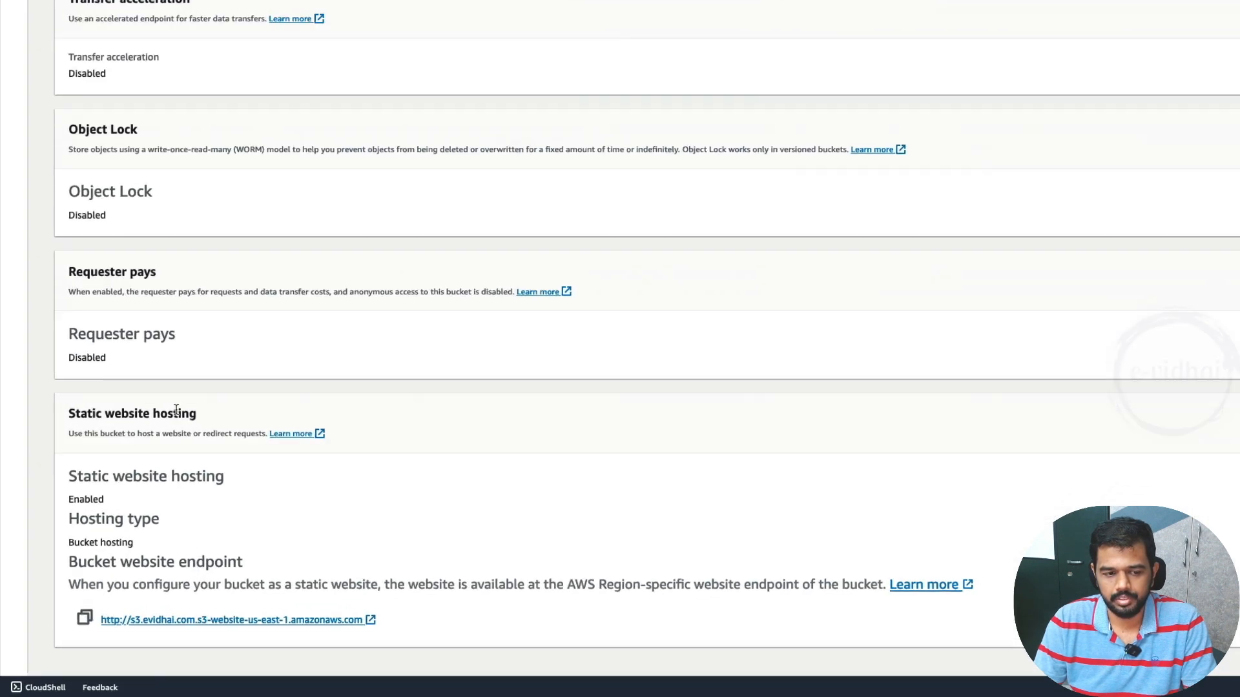
{"action": "right_click", "coordinate": [259, 607]}
{"action": "left_click", "coordinate": [332, 407]}
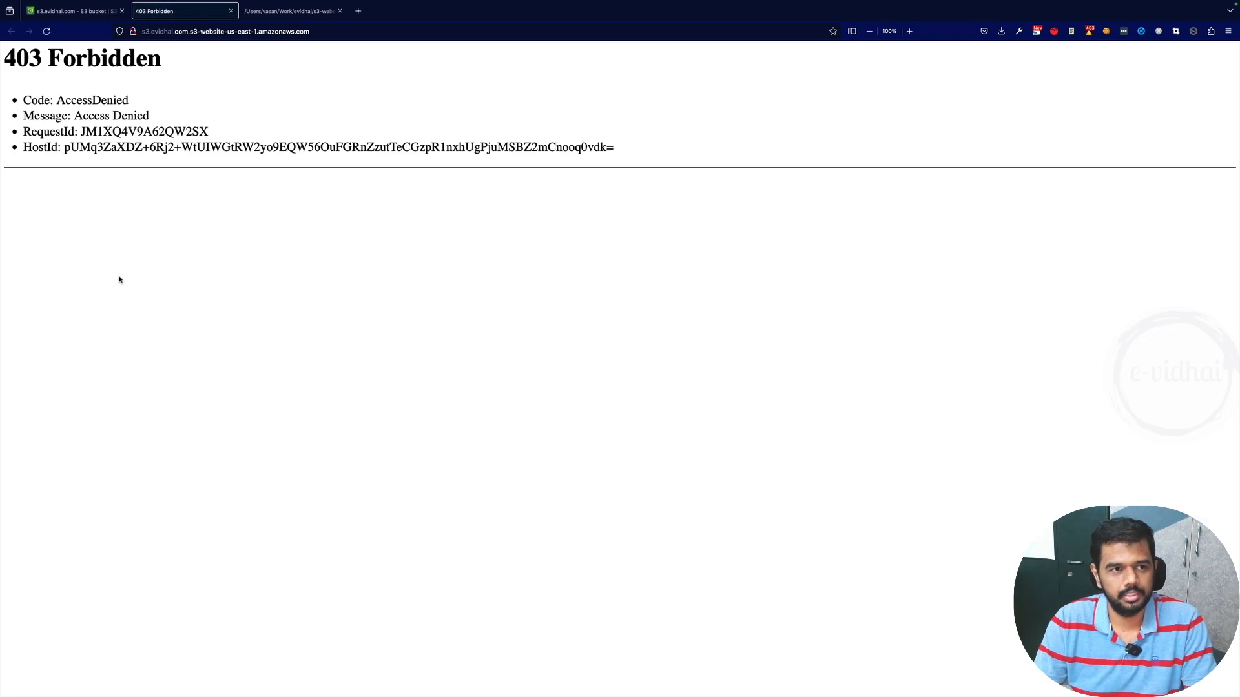
{"action": "left_click_drag", "start_coordinate": [29, 59], "coordinate": [190, 64]}
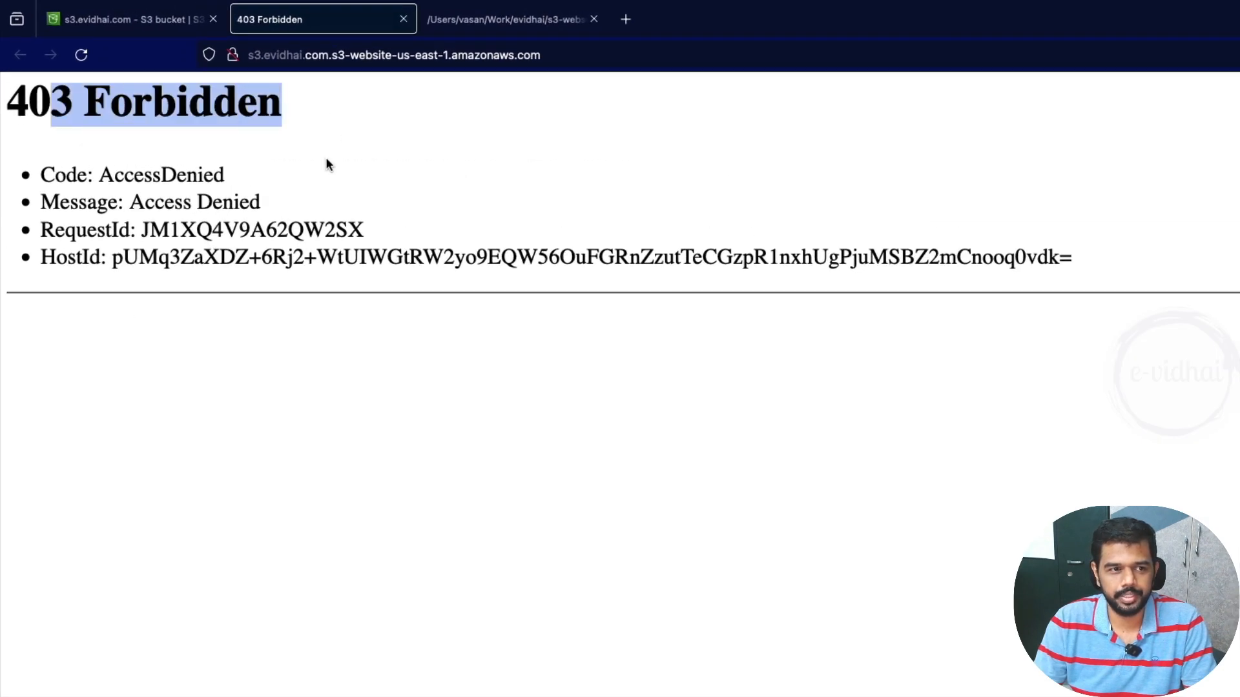
{"action": "left_click_drag", "start_coordinate": [325, 158], "coordinate": [1012, 291]}
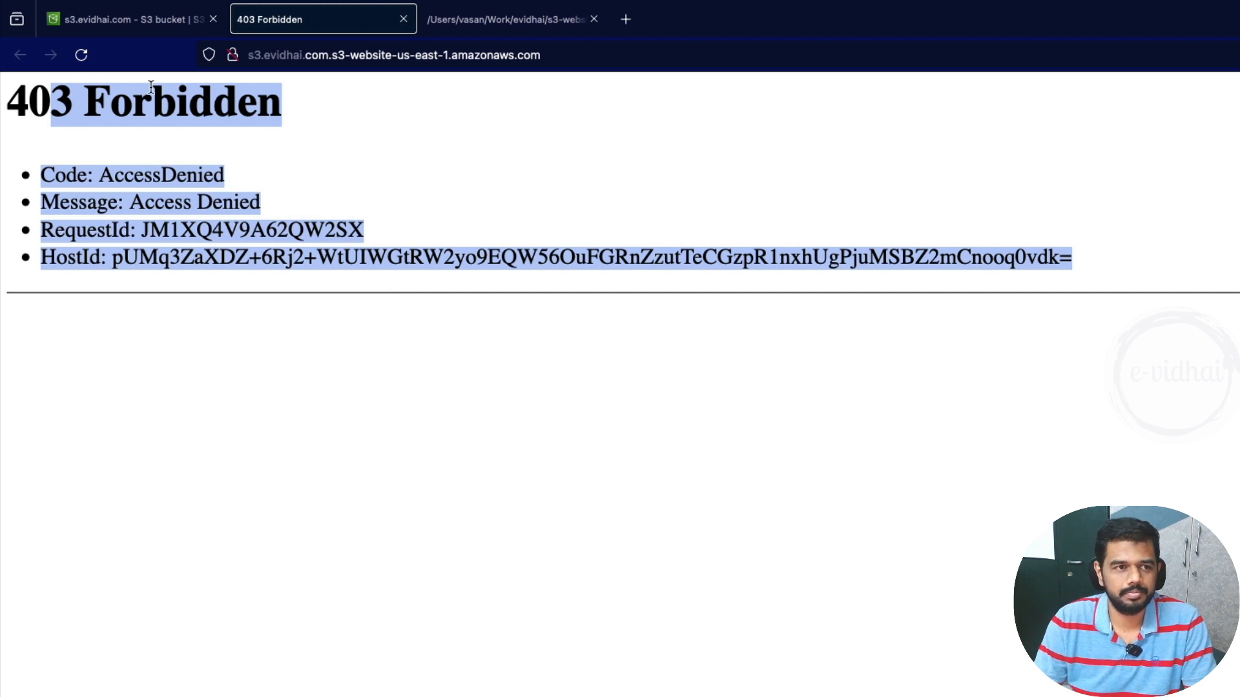
Step: Return to the s3.evidhai.com bucket in the console and show its objects
{"action": "left_click", "coordinate": [113, 25]}
{"action": "scroll", "coordinate": [246, 588], "scroll_direction": "up", "scroll_amount": 10}
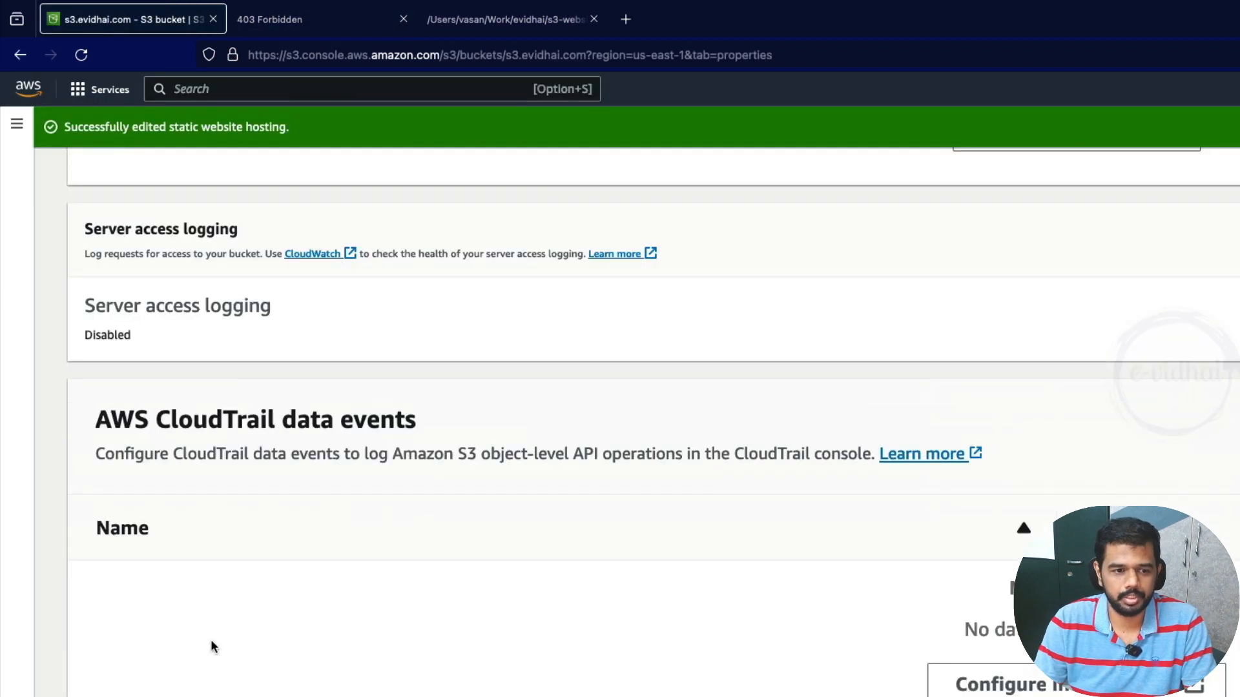
{"action": "scroll", "coordinate": [162, 645], "scroll_direction": "up", "scroll_amount": 15}
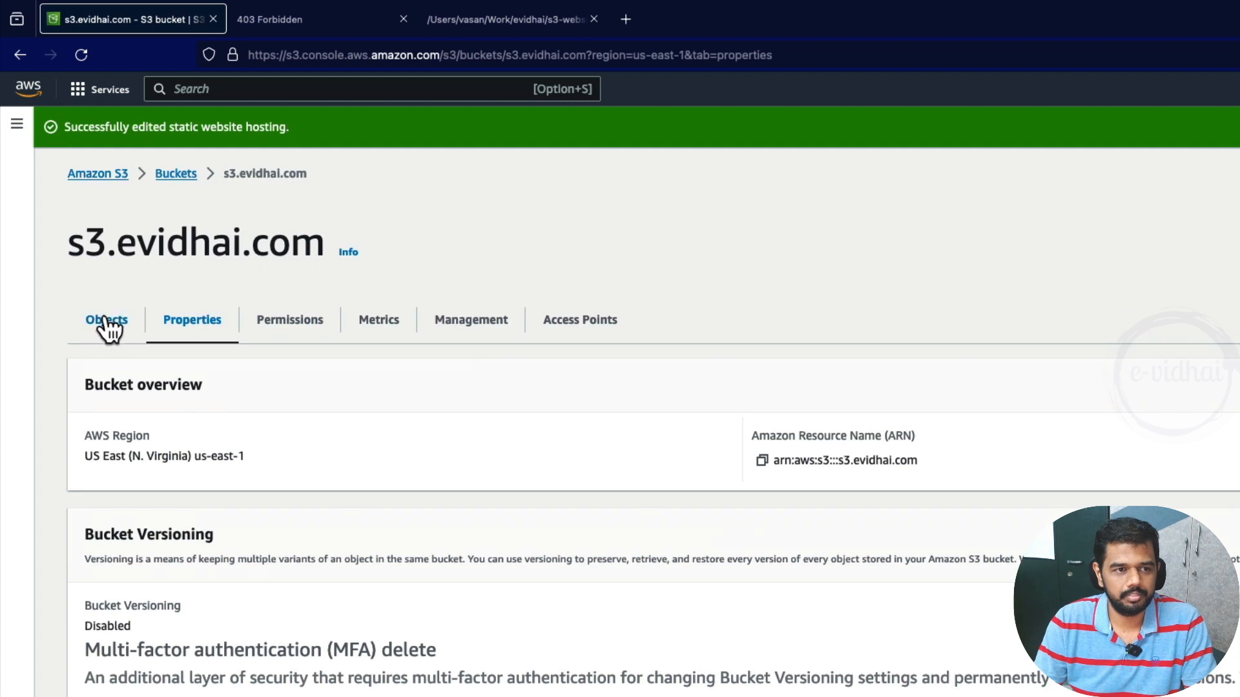
{"action": "left_click", "coordinate": [107, 317]}
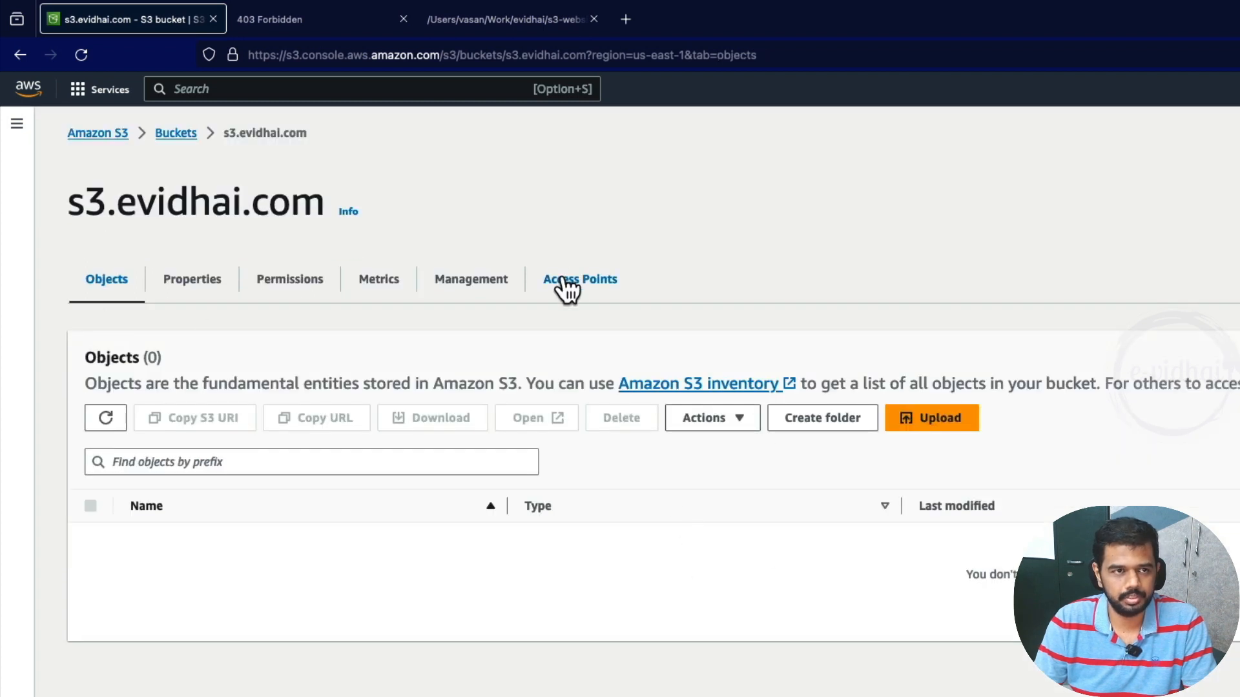
Step: View the local index.html page and check its content
{"action": "left_click", "coordinate": [504, 21]}
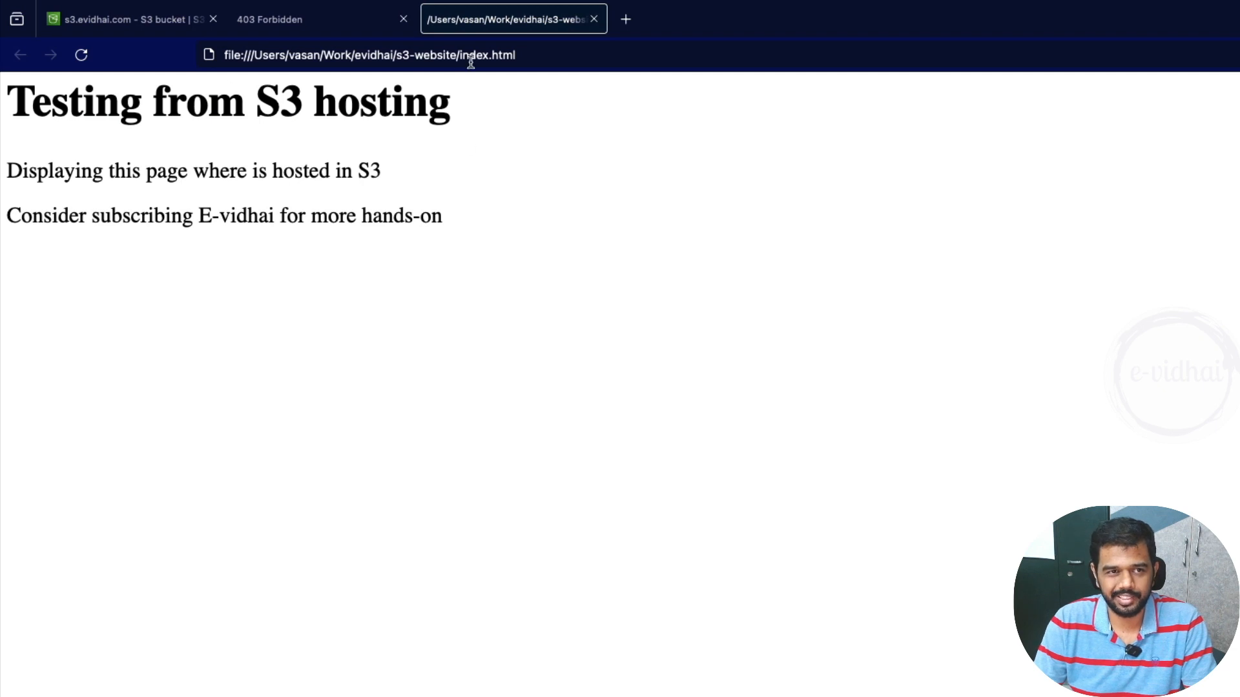
{"action": "left_click_drag", "start_coordinate": [98, 102], "coordinate": [444, 311]}
{"action": "left_click", "coordinate": [439, 357]}
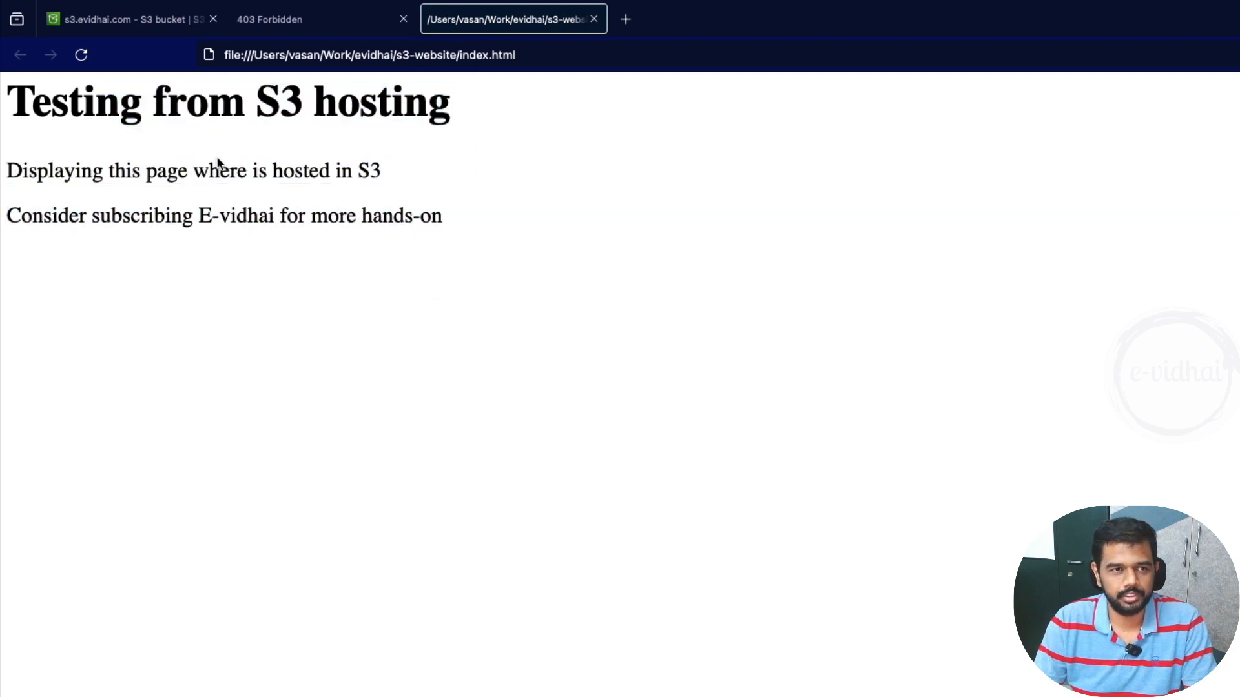
{"action": "mouse_move", "coordinate": [4, 6]}
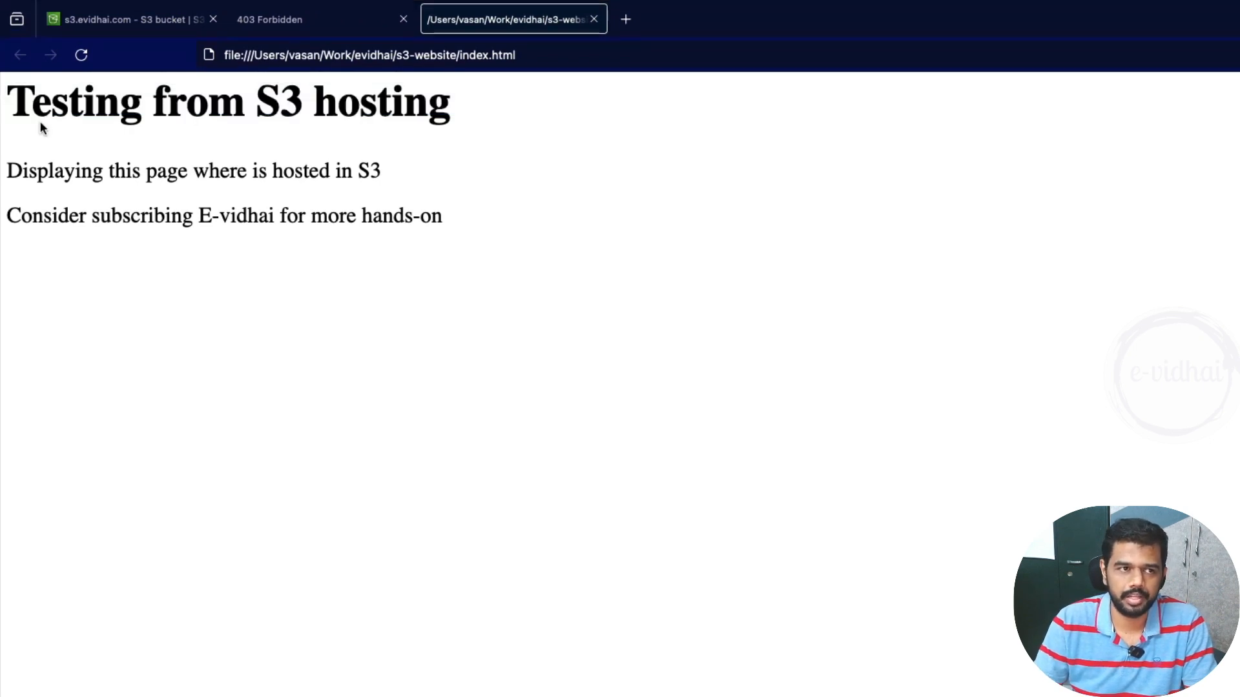
Step: Start an upload to the s3.evidhai.com bucket and add the index.html file to it
{"action": "left_click", "coordinate": [99, 25]}
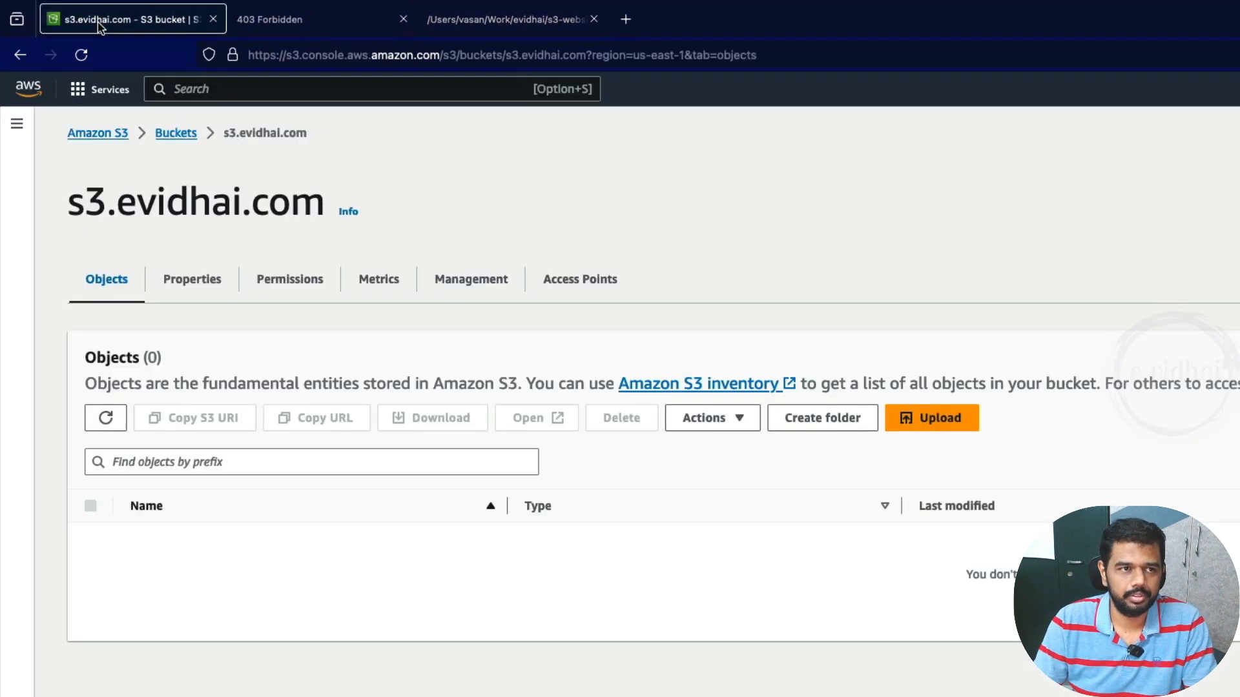
{"action": "left_click", "coordinate": [941, 423]}
{"action": "left_click", "coordinate": [595, 507]}
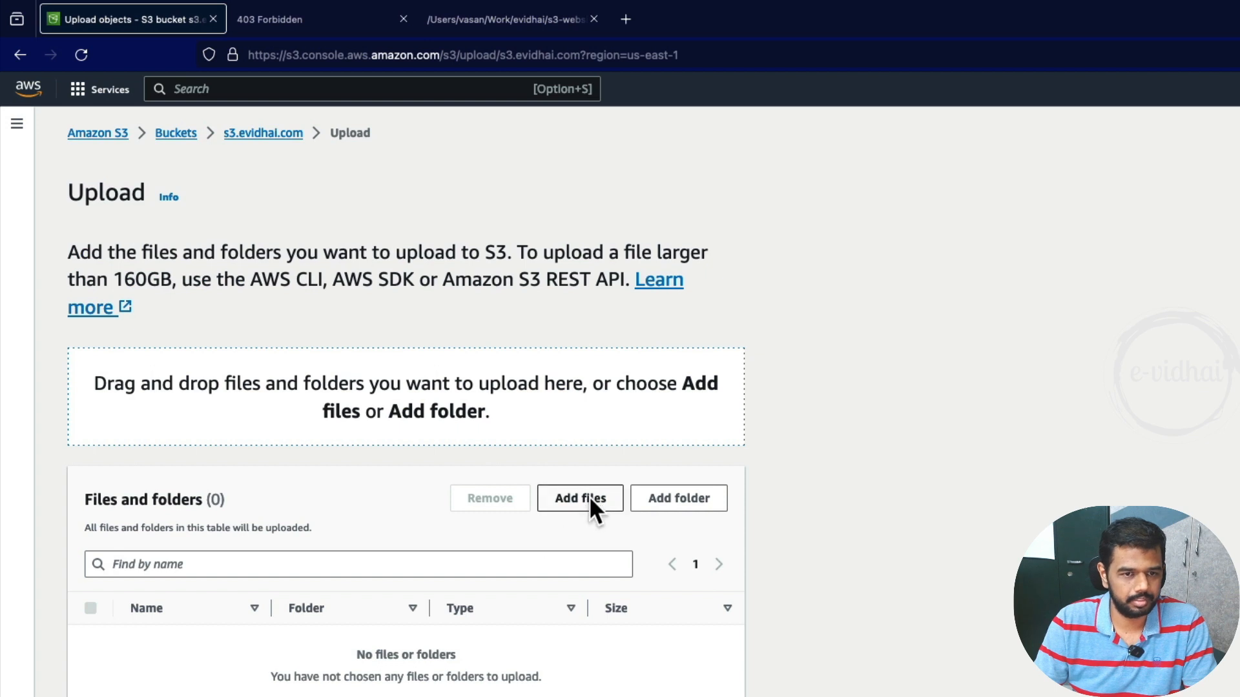
{"action": "key", "text": "Return"}
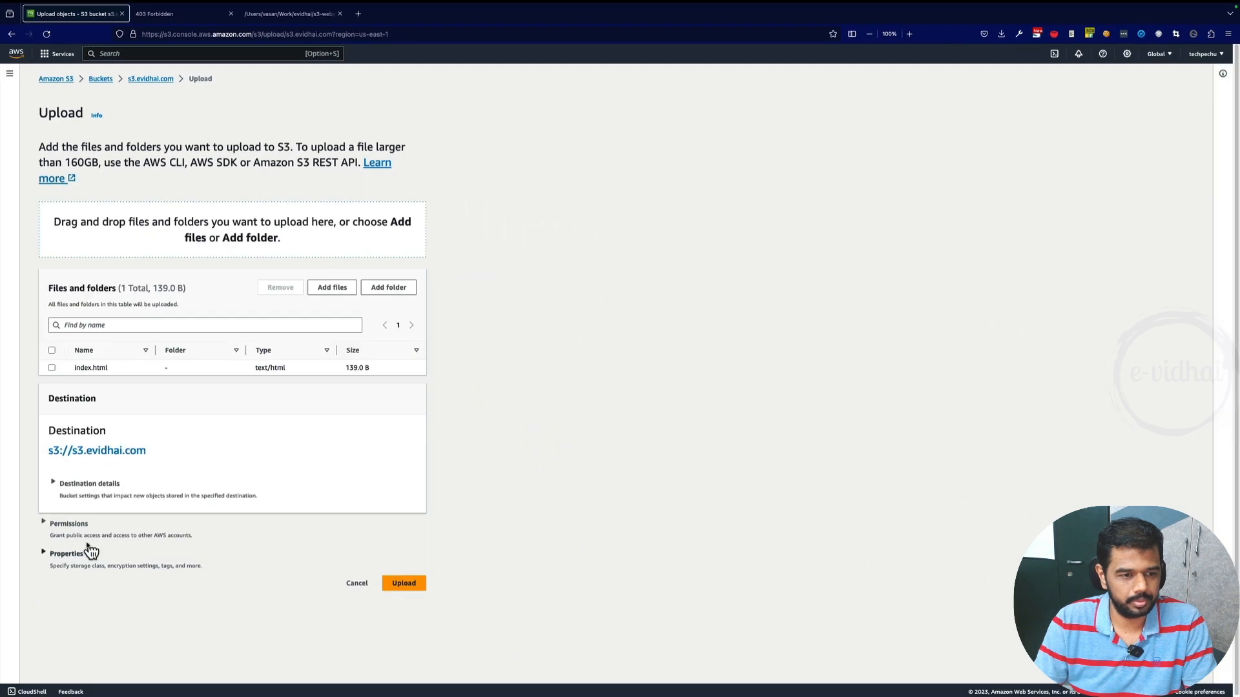
Step: Expand the permissions and destination details of the upload, and upload index.html to the bucket
{"action": "left_click", "coordinate": [46, 524]}
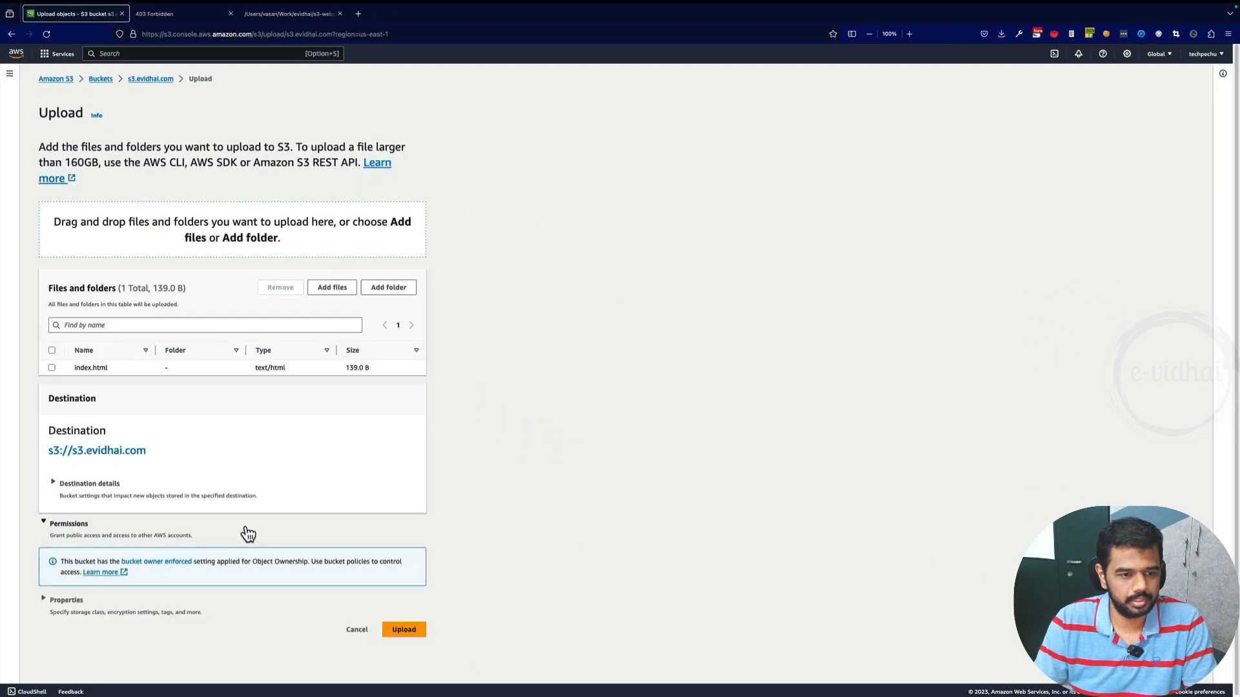
{"action": "left_click_drag", "start_coordinate": [56, 535], "coordinate": [229, 539]}
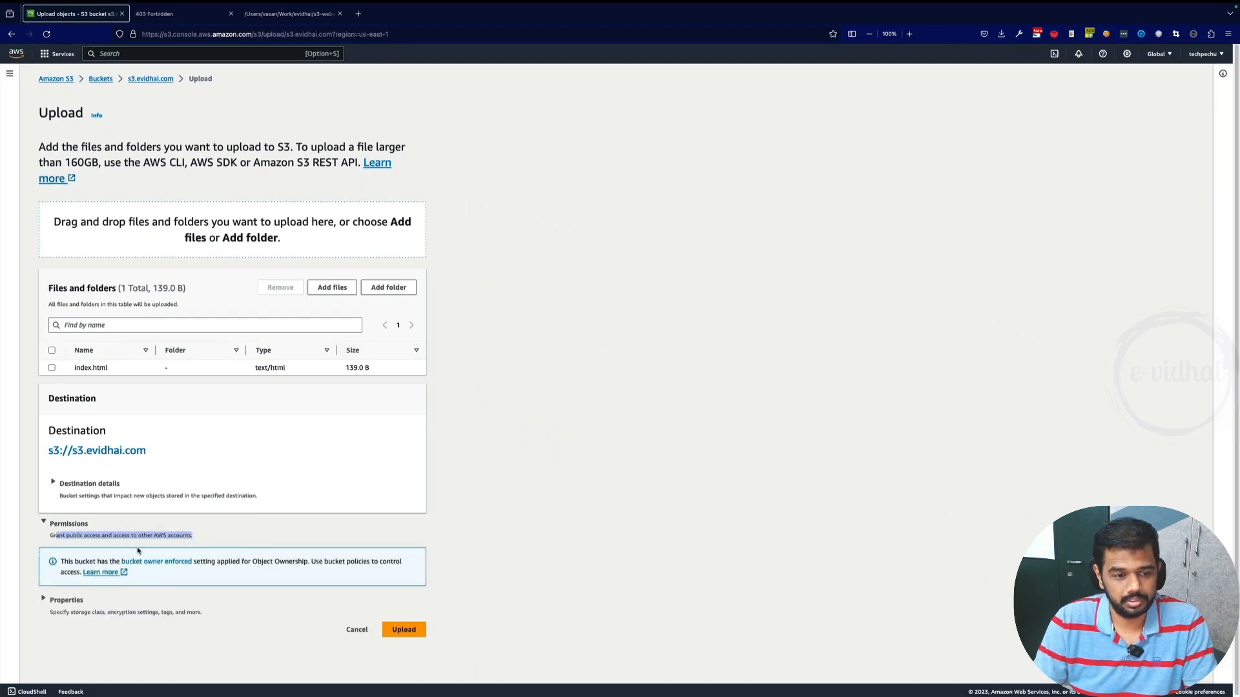
{"action": "left_click", "coordinate": [52, 484]}
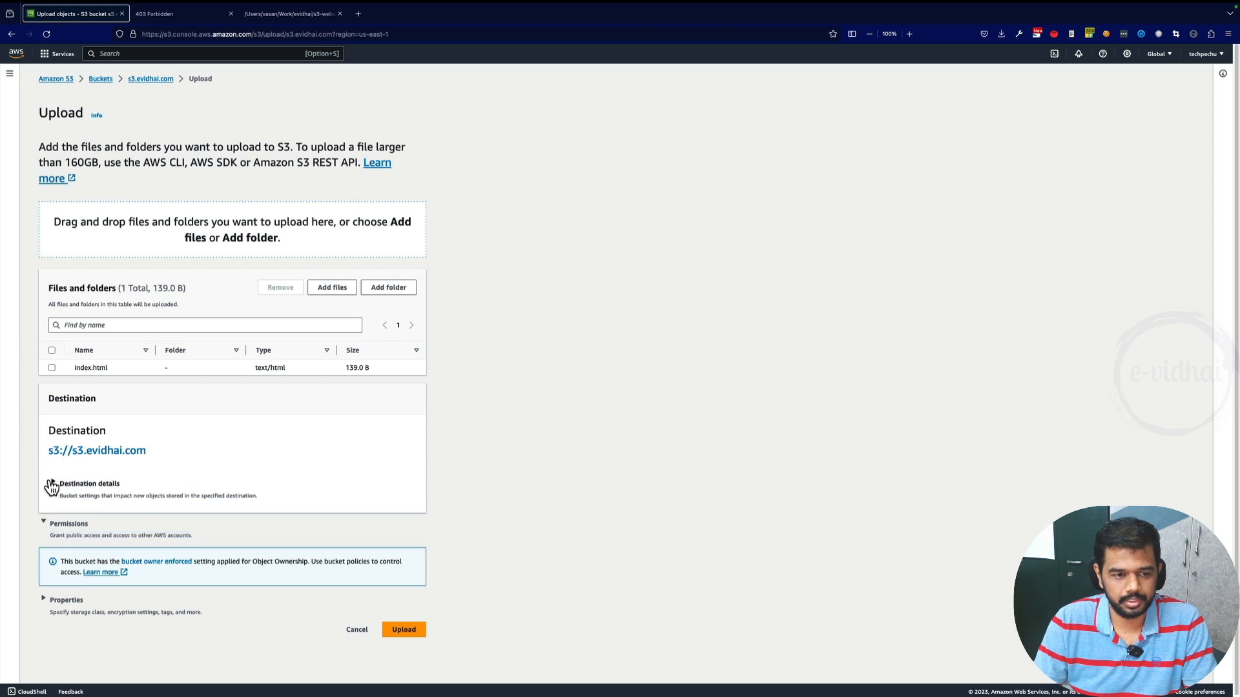
{"action": "scroll", "coordinate": [430, 560], "scroll_direction": "down", "scroll_amount": 3}
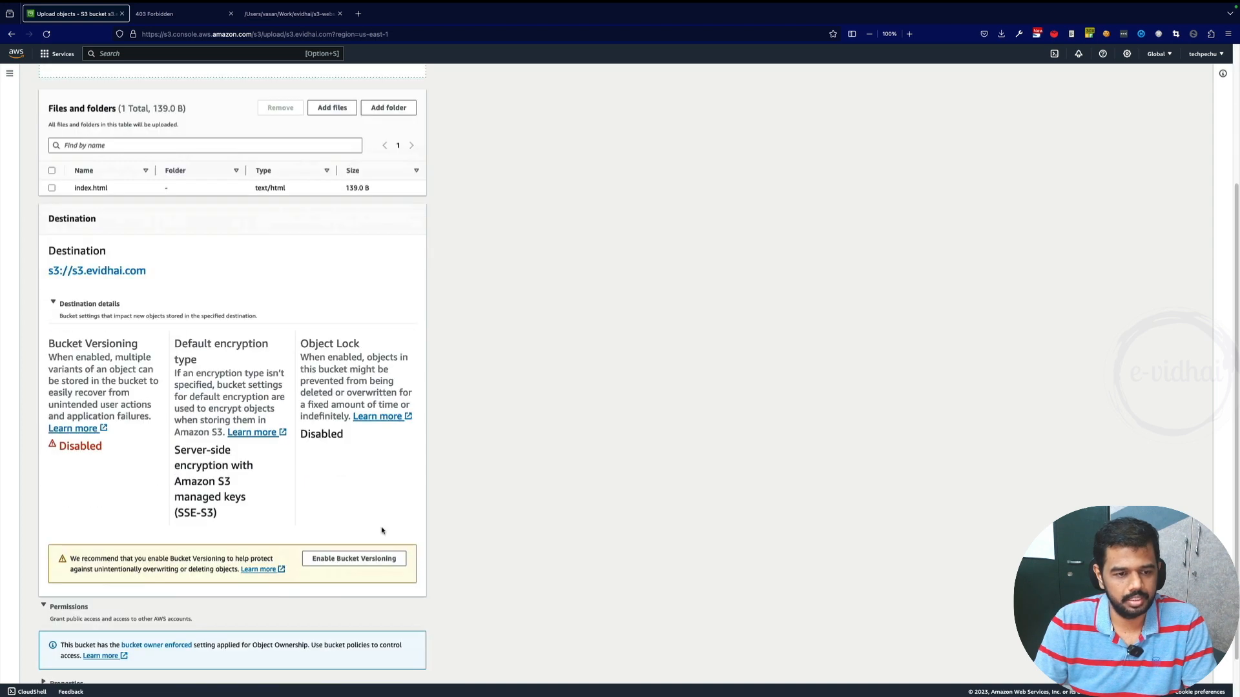
{"action": "scroll", "coordinate": [434, 557], "scroll_direction": "down", "scroll_amount": 2}
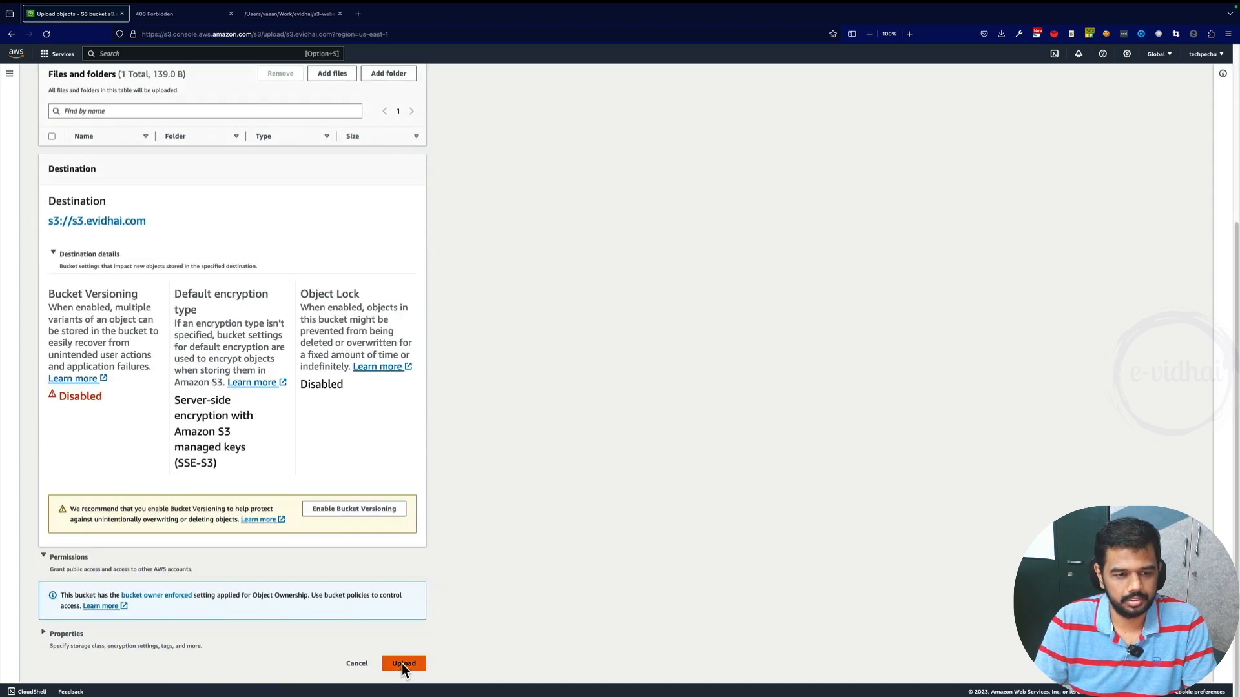
{"action": "left_click", "coordinate": [402, 664]}
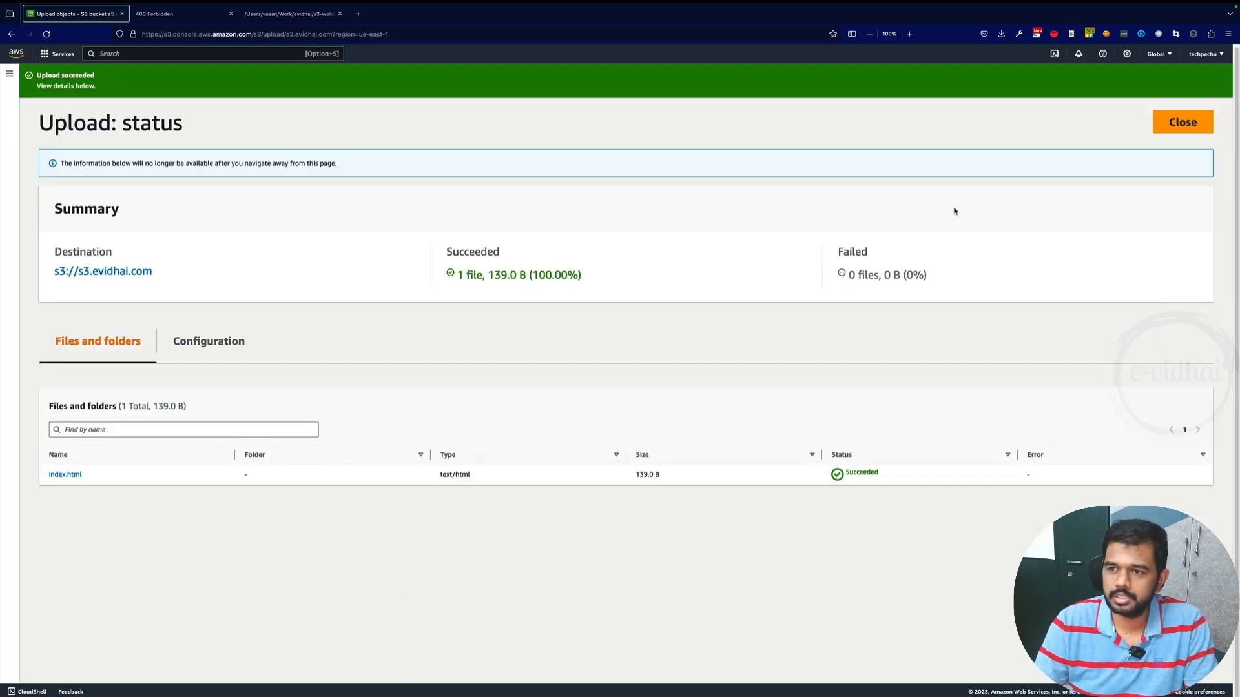
{"action": "left_click", "coordinate": [1185, 128]}
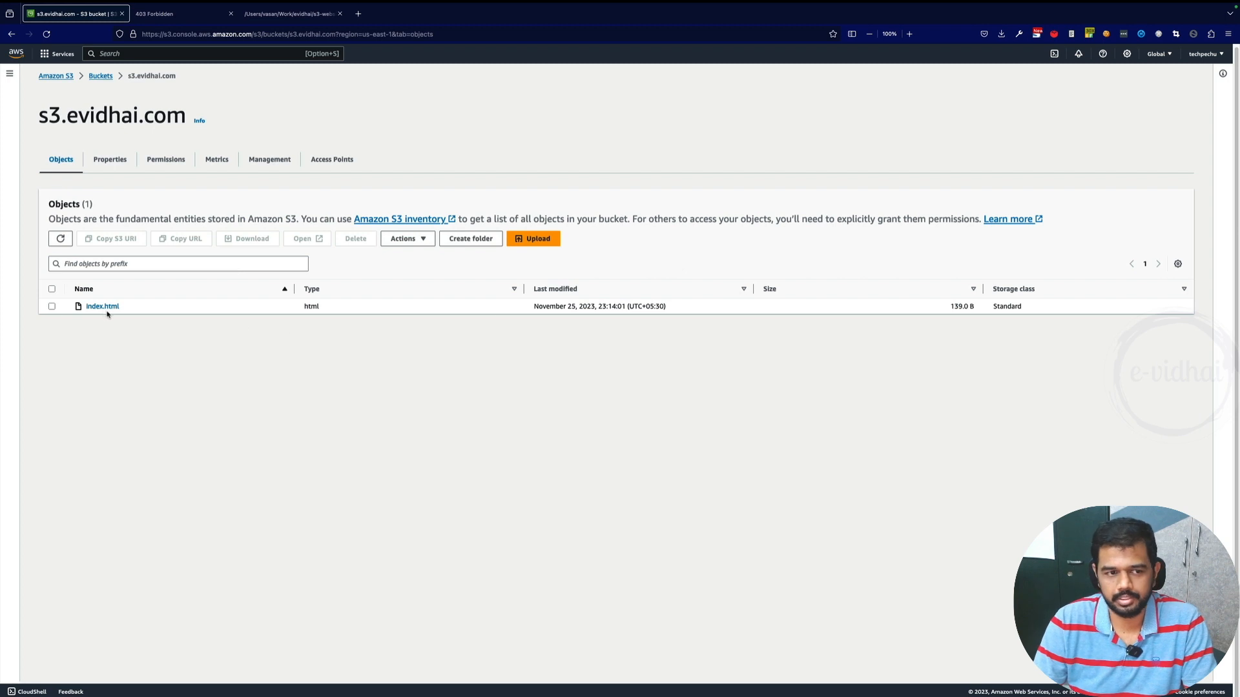
Step: Select index.html in the bucket, and reload the website endpoint page to test public access
{"action": "left_click", "coordinate": [52, 306]}
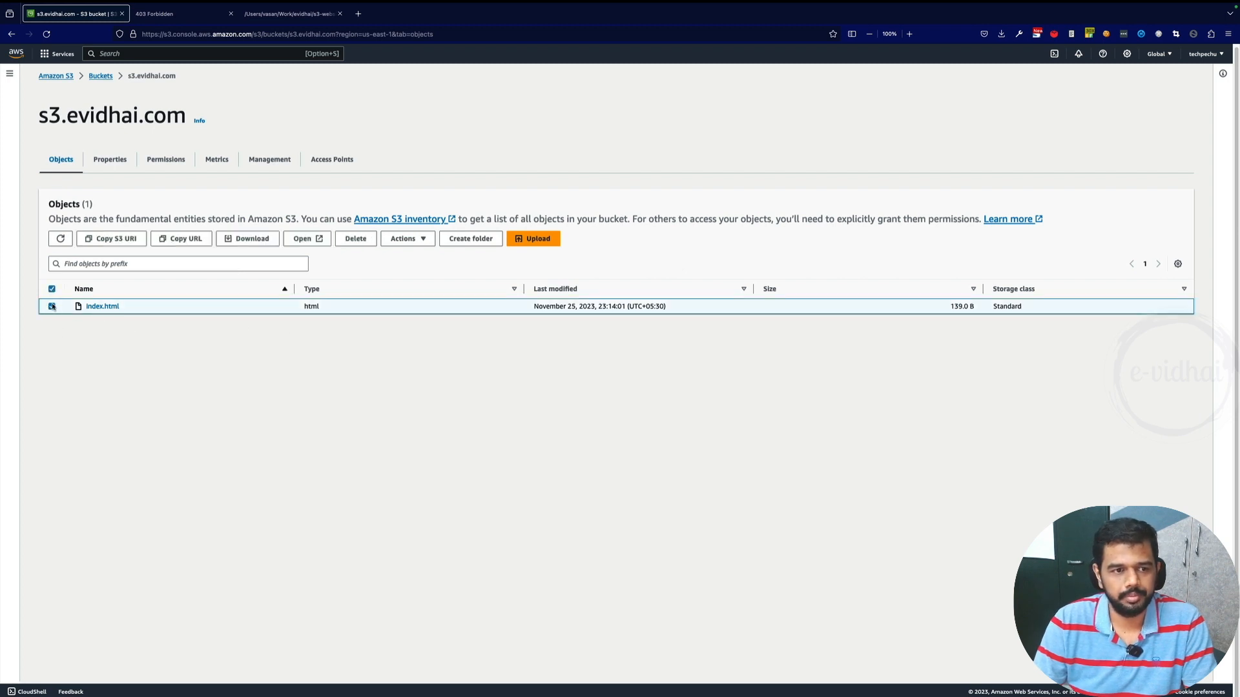
{"action": "left_click", "coordinate": [168, 13]}
{"action": "key", "text": "super+r"}
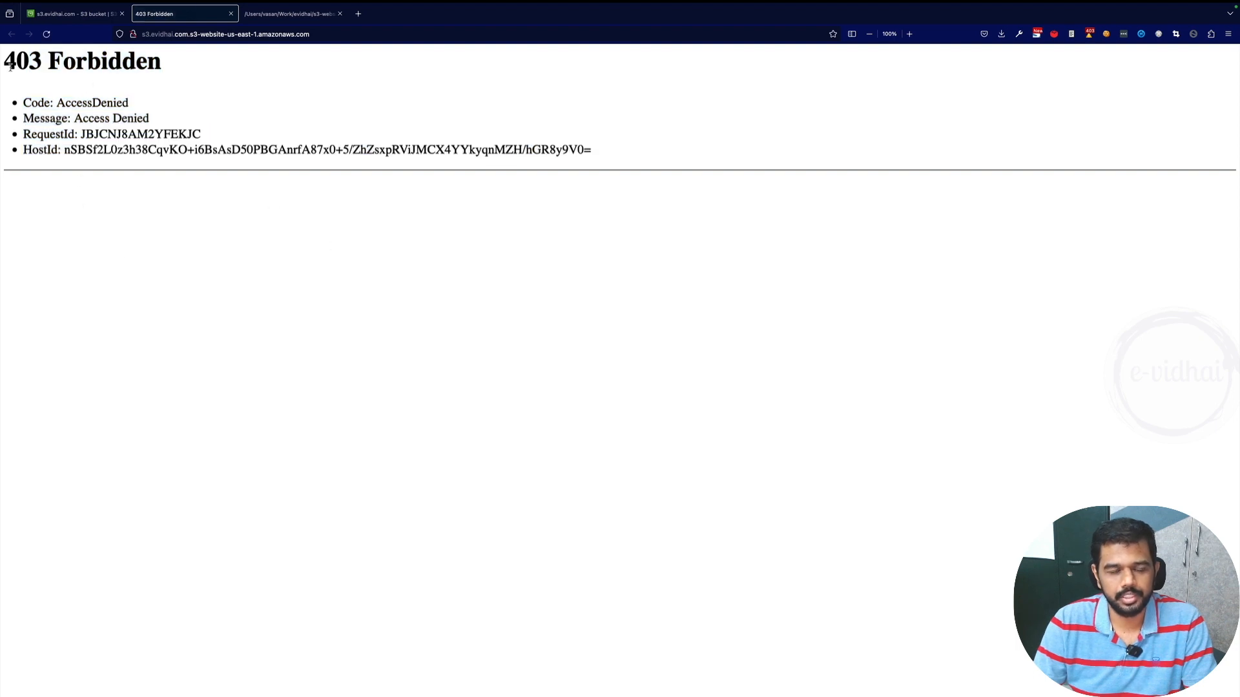
{"action": "left_click_drag", "start_coordinate": [10, 67], "coordinate": [215, 65]}
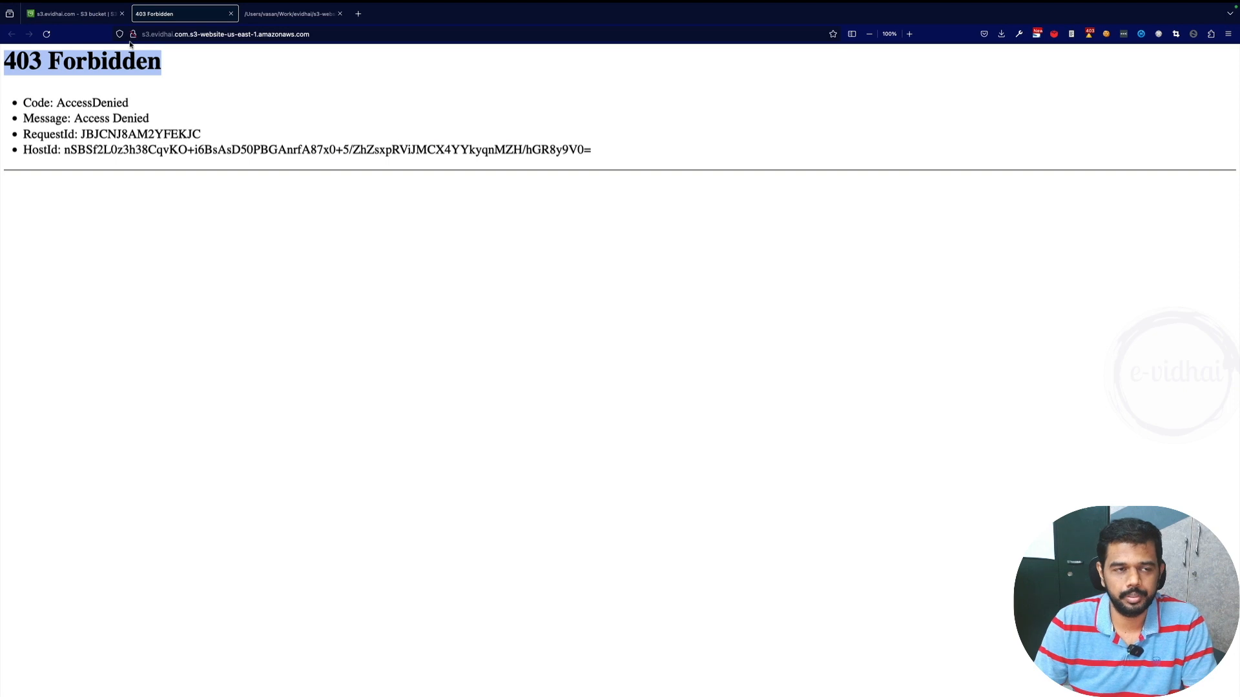
Step: Return to the s3.evidhai.com bucket and review its individual Block Public Access settings and bucket policy section
{"action": "left_click", "coordinate": [92, 15]}
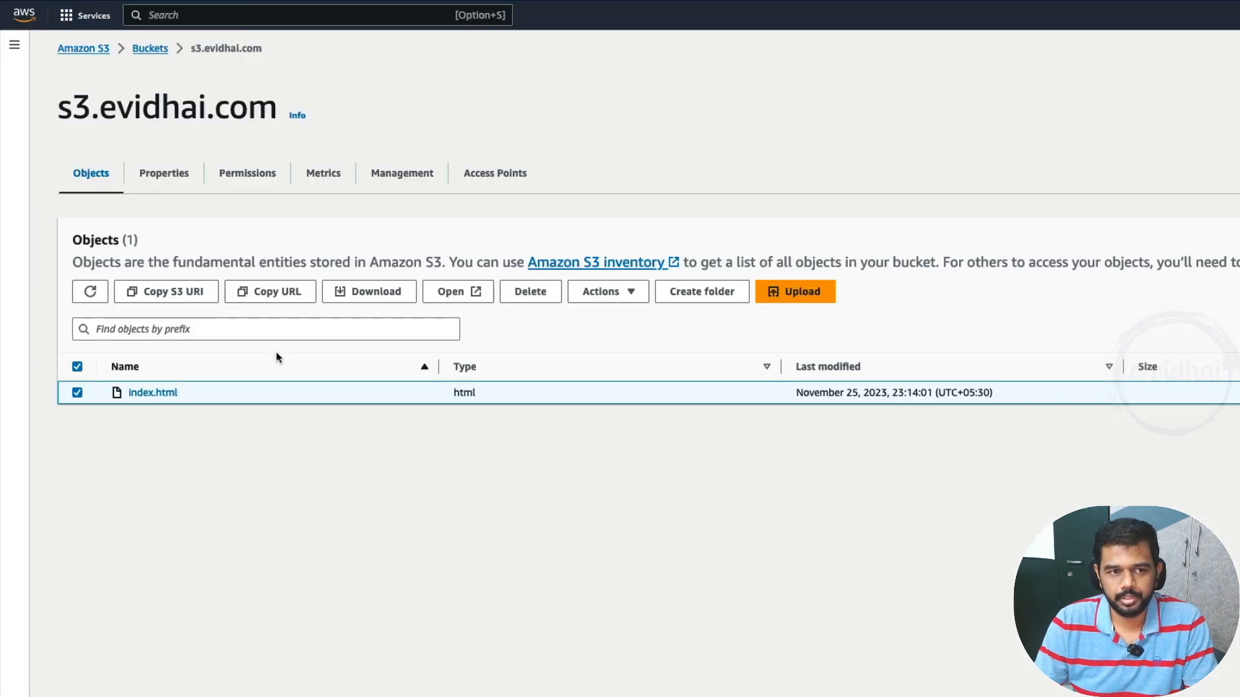
{"action": "left_click", "coordinate": [244, 176]}
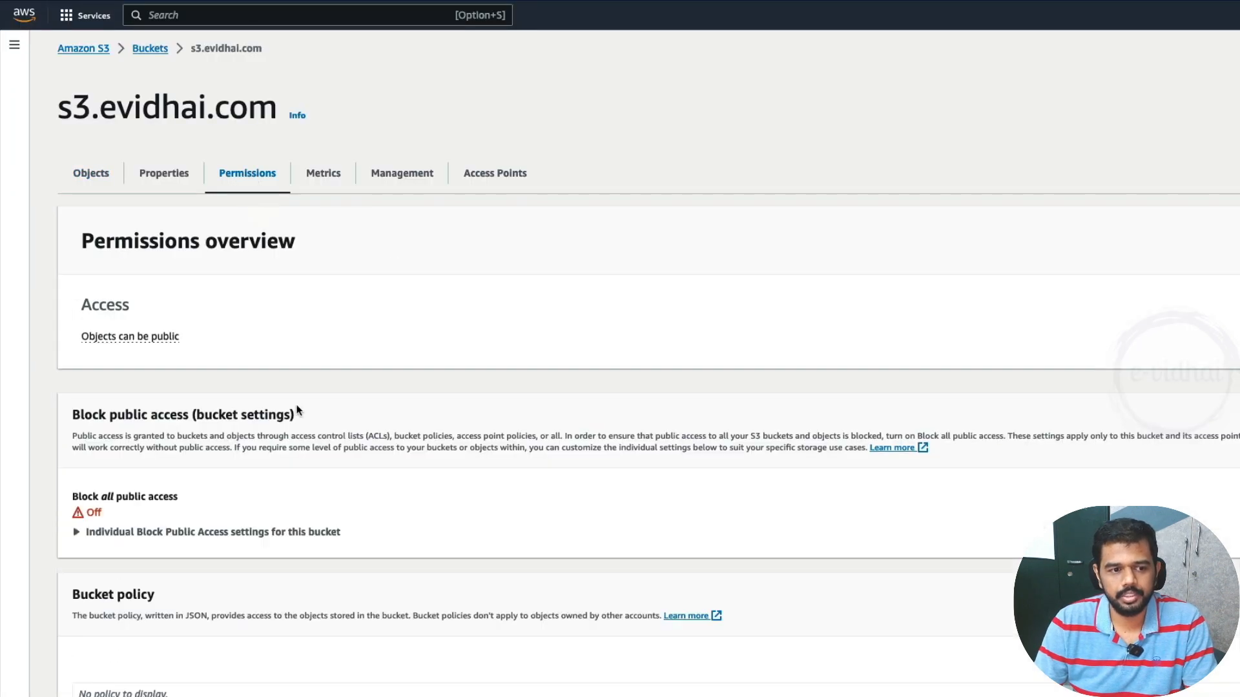
{"action": "left_click_drag", "start_coordinate": [73, 497], "coordinate": [179, 497]}
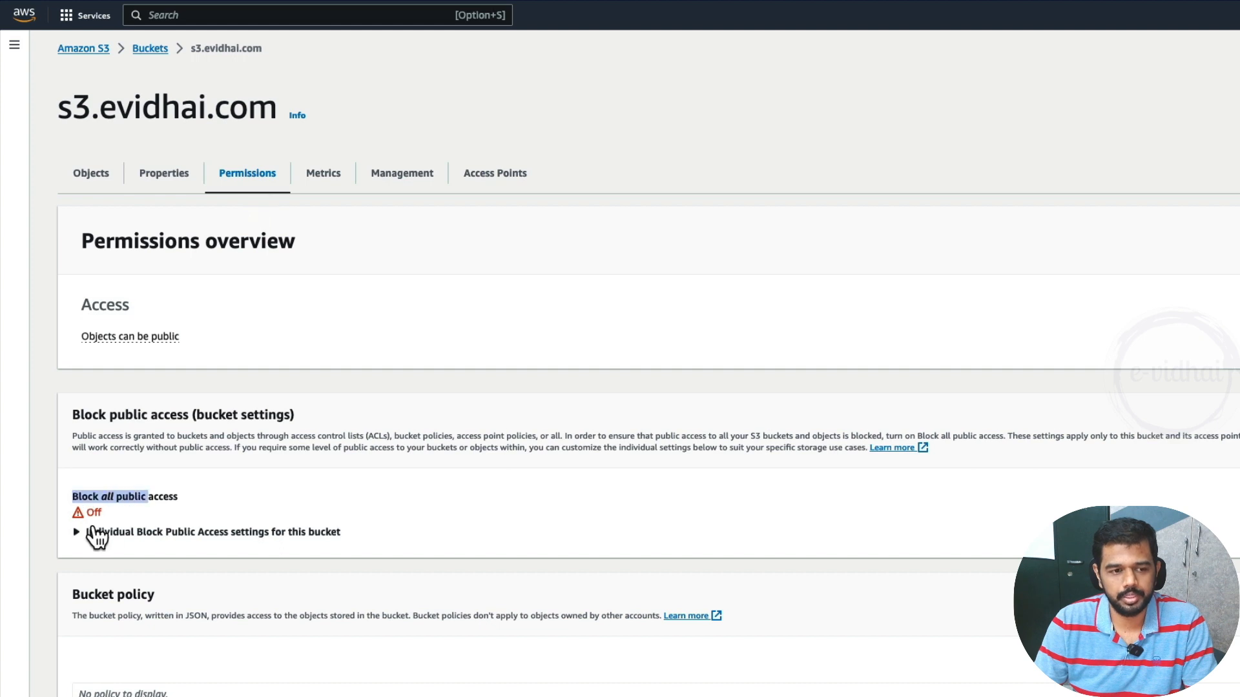
{"action": "left_click", "coordinate": [183, 534]}
{"action": "scroll", "coordinate": [278, 504], "scroll_direction": "down", "scroll_amount": 5}
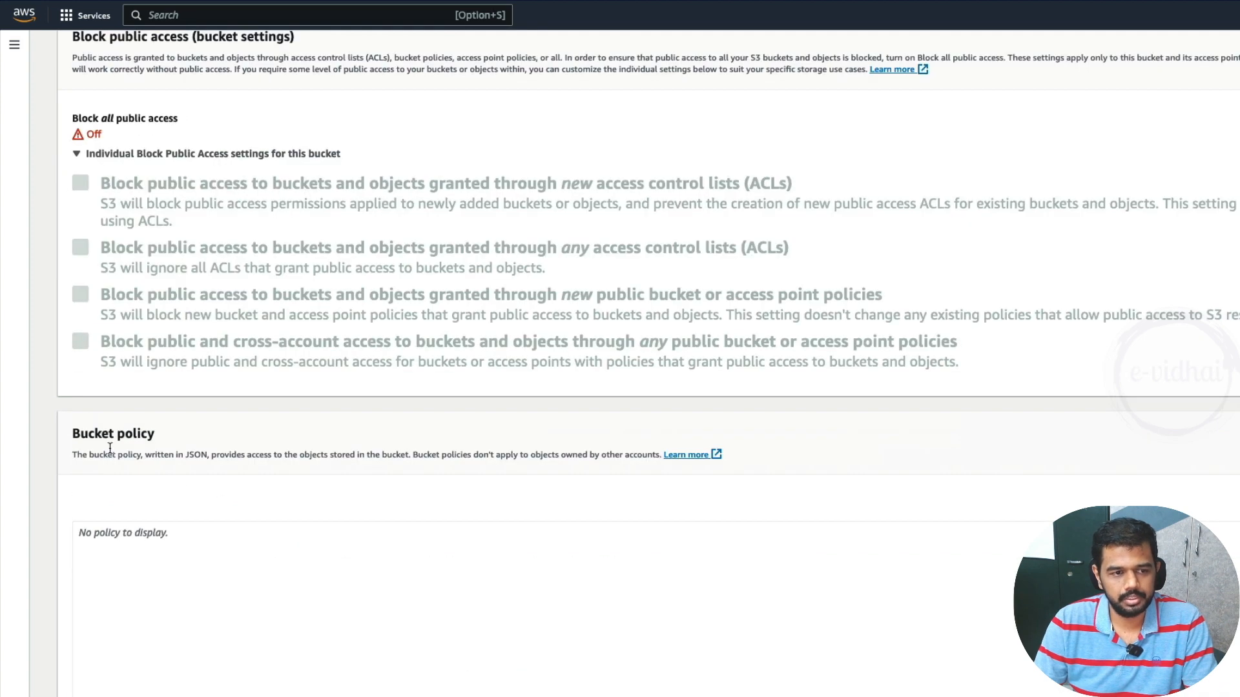
{"action": "left_click_drag", "start_coordinate": [71, 437], "coordinate": [150, 434]}
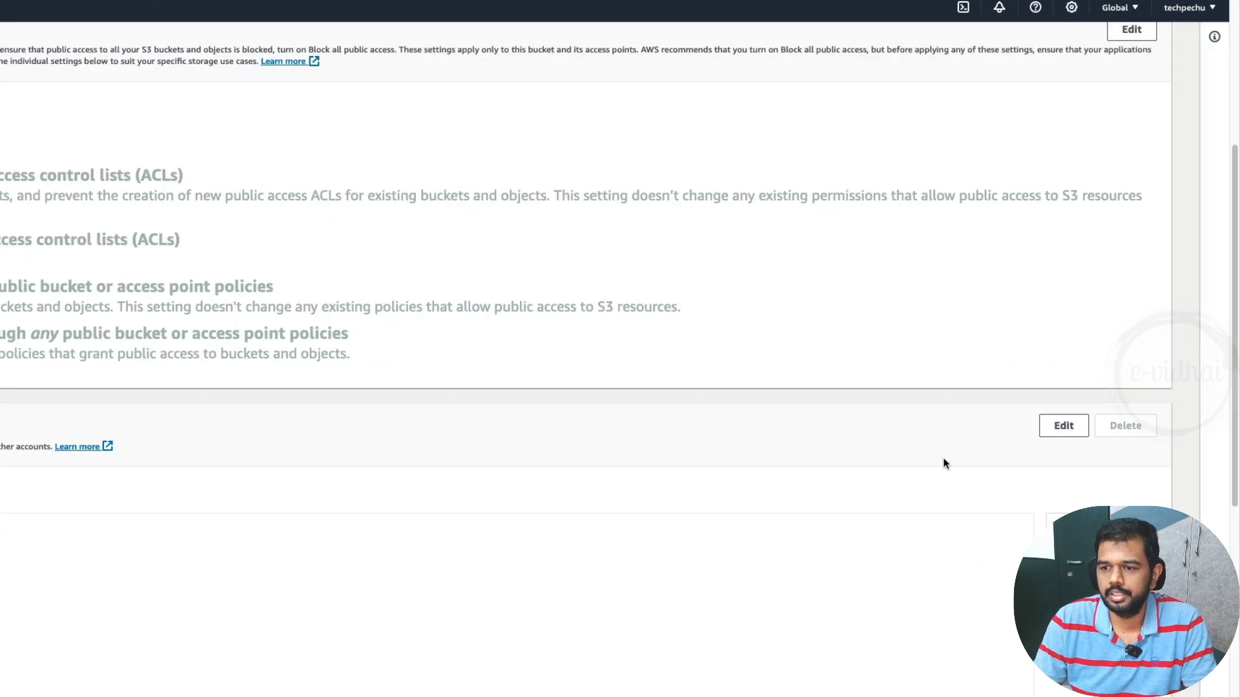
Step: Start editing the bucket policy and add a new statement that allows the S3 GetObject action
{"action": "left_click", "coordinate": [1054, 434]}
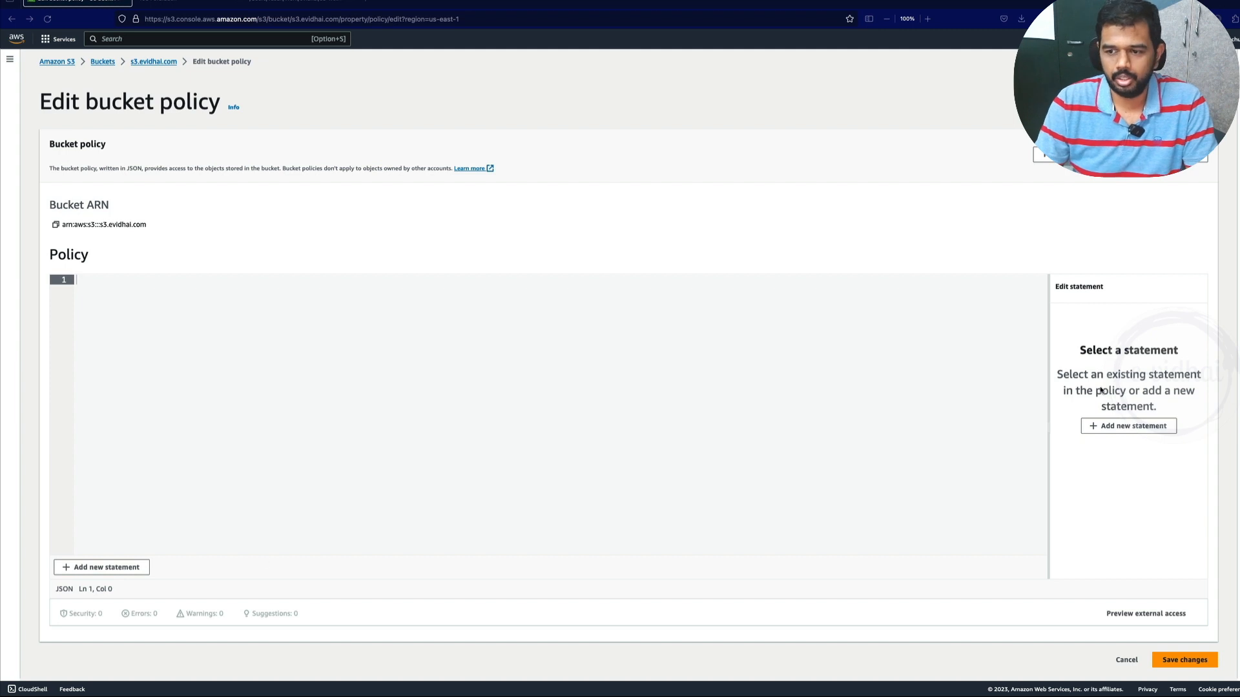
{"action": "left_click", "coordinate": [1143, 426]}
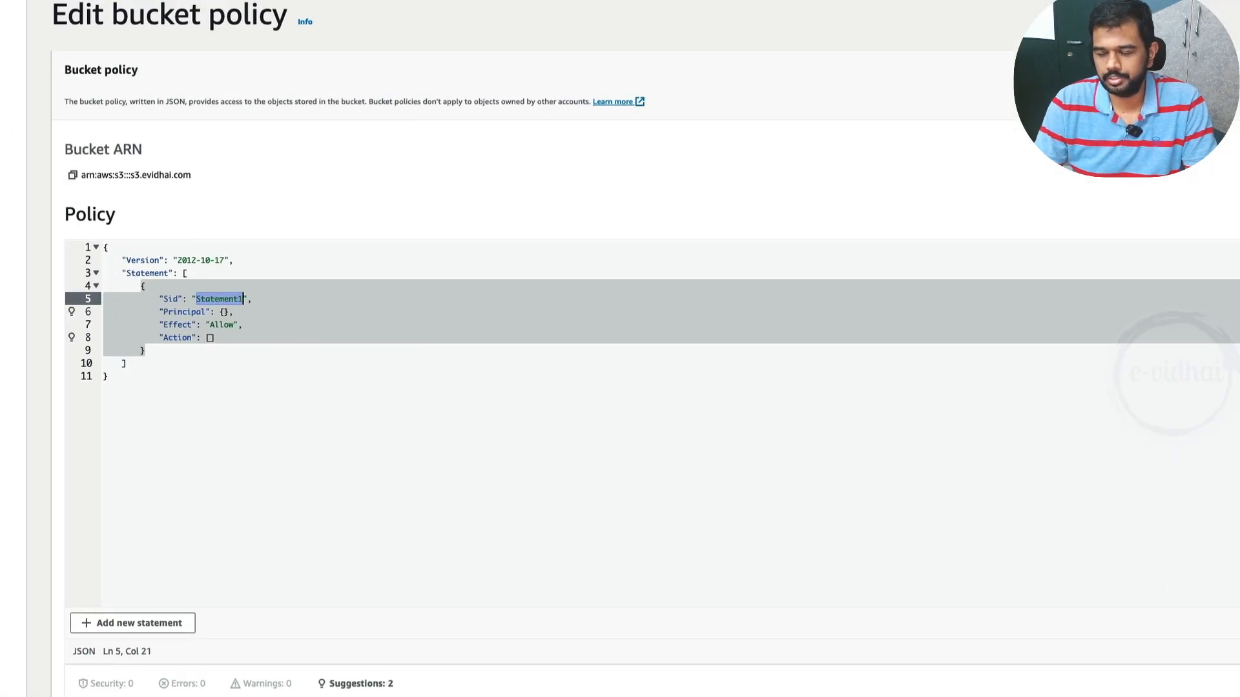
{"action": "type", "text": "s3"}
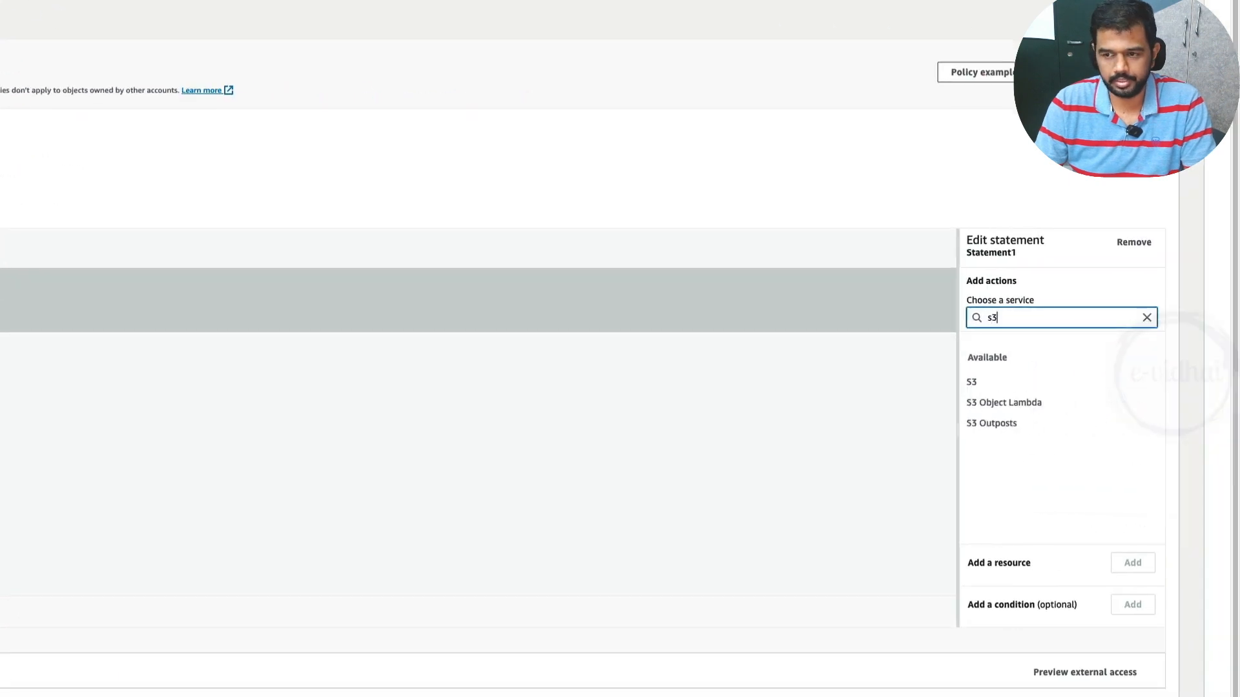
{"action": "left_click", "coordinate": [1009, 385]}
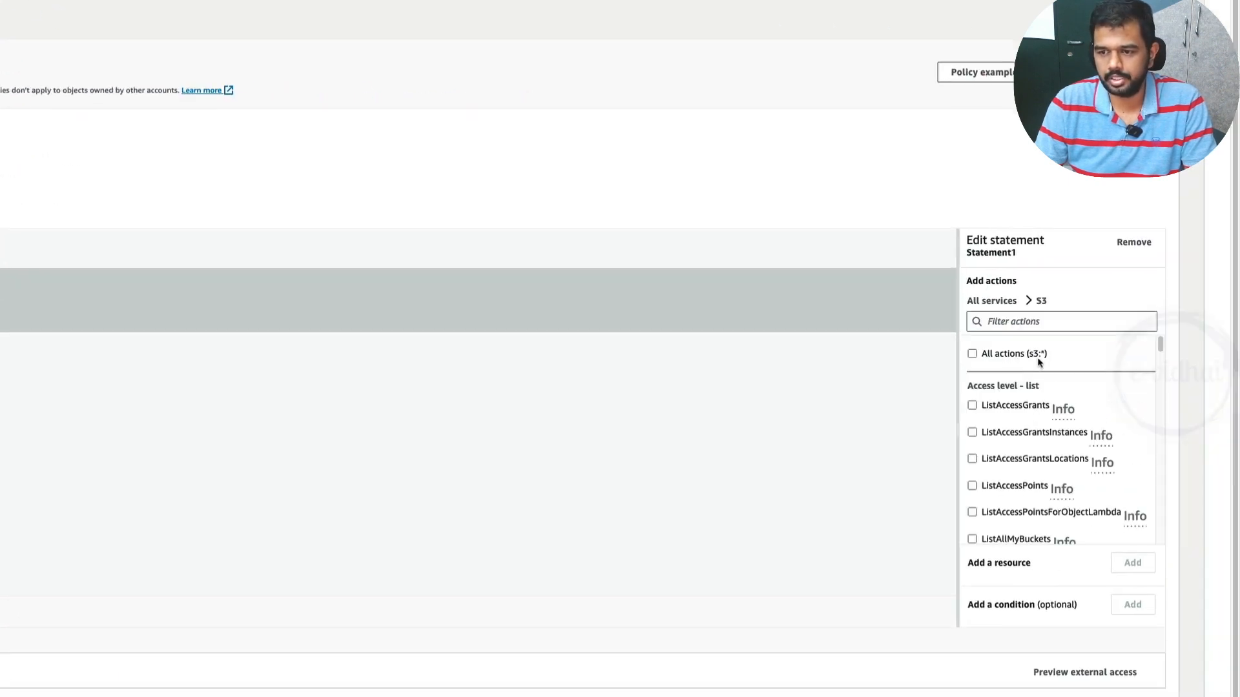
{"action": "left_click", "coordinate": [1042, 321]}
{"action": "type", "text": "get"}
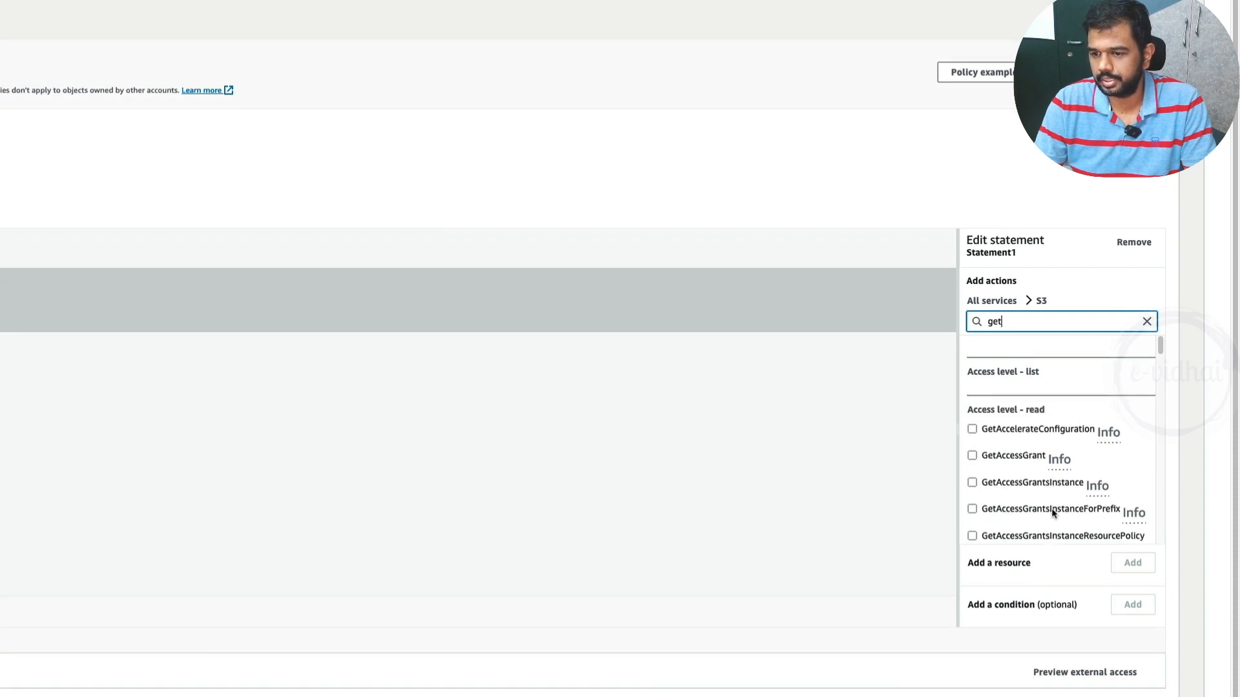
{"action": "scroll", "coordinate": [1053, 513], "scroll_direction": "down", "scroll_amount": 1}
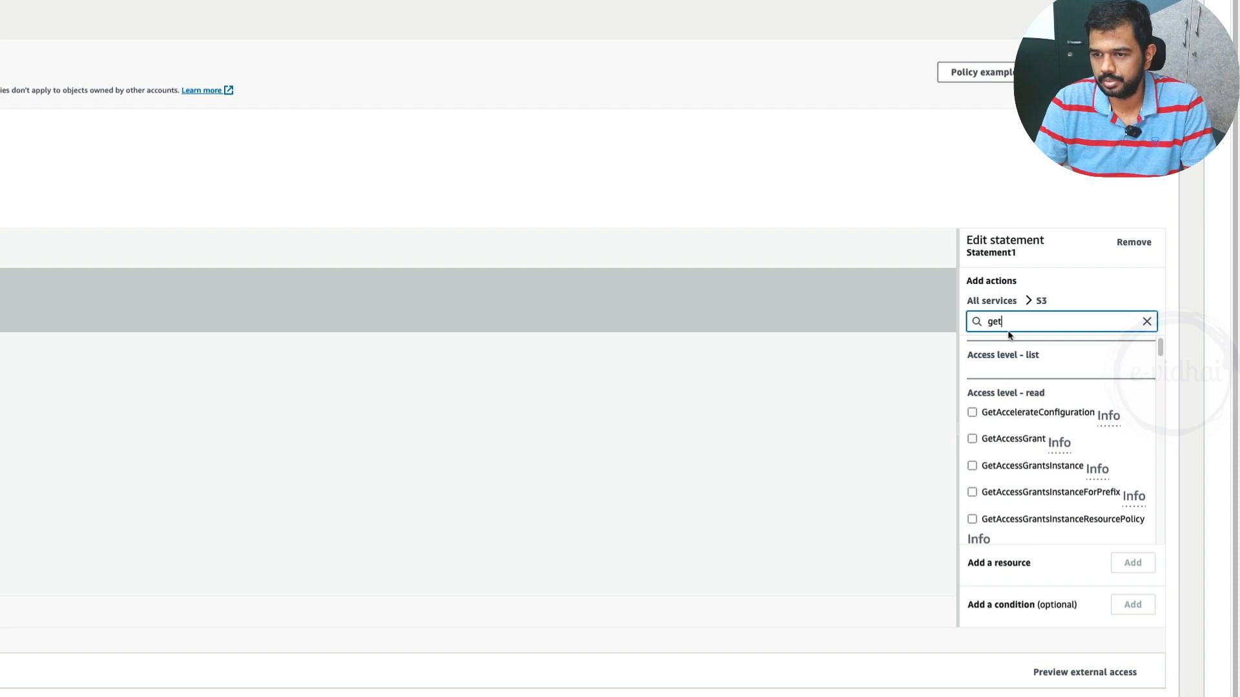
{"action": "type", "text": "objec"}
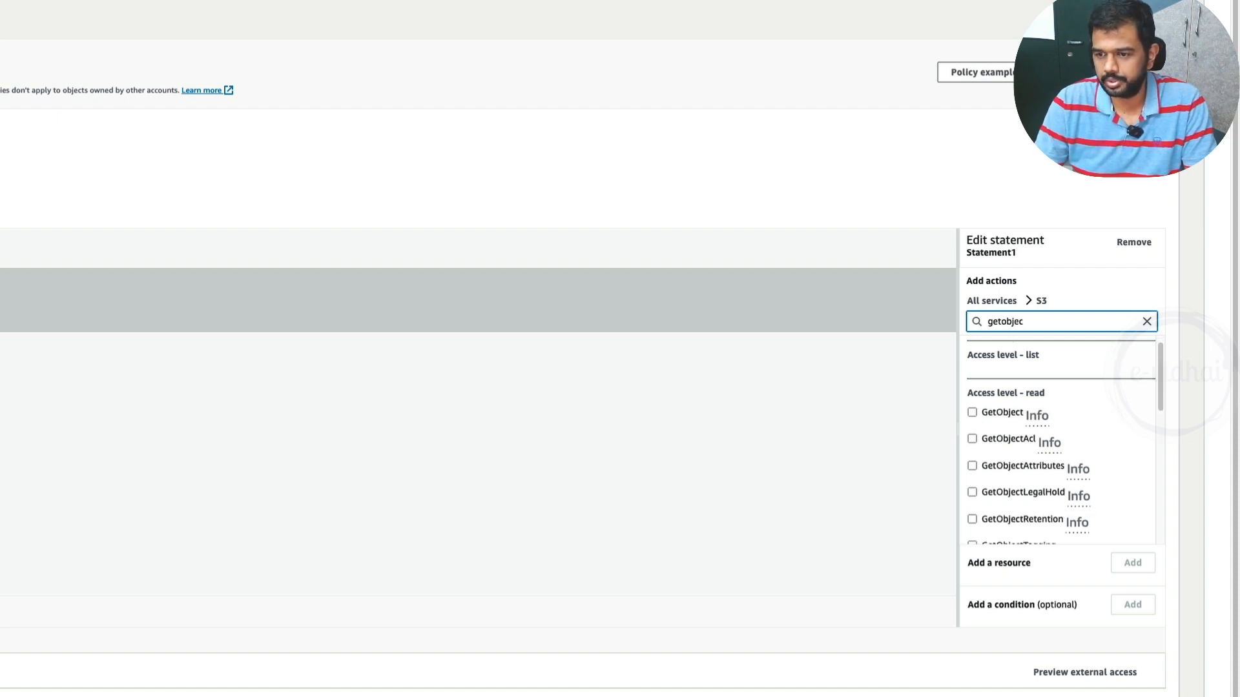
{"action": "left_click", "coordinate": [972, 413]}
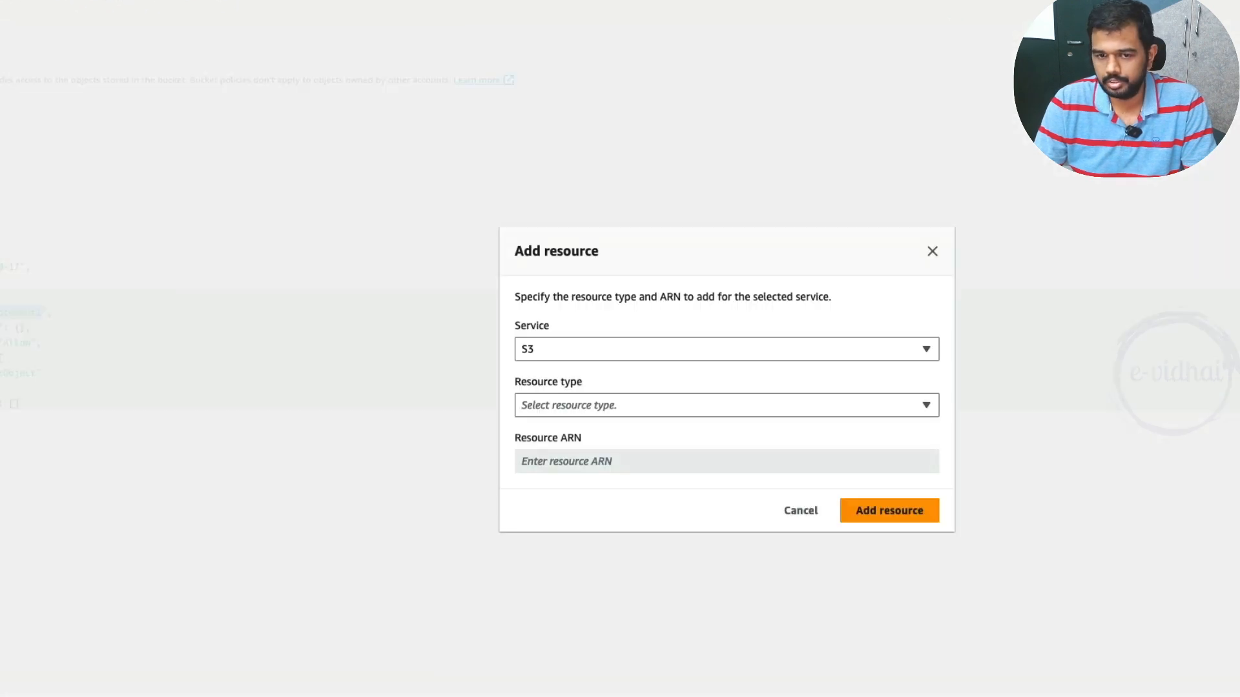
Step: Choose object as the resource type for the S3 resource being added to the statement
{"action": "left_click", "coordinate": [603, 408]}
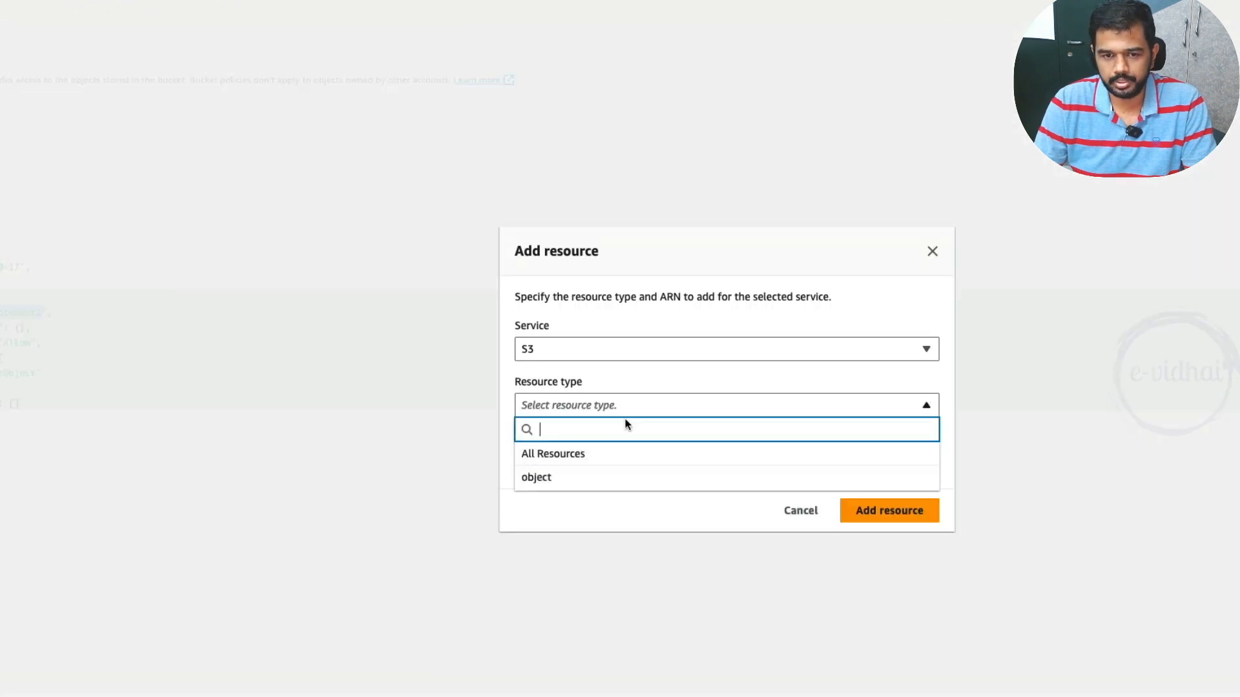
{"action": "left_click", "coordinate": [585, 459]}
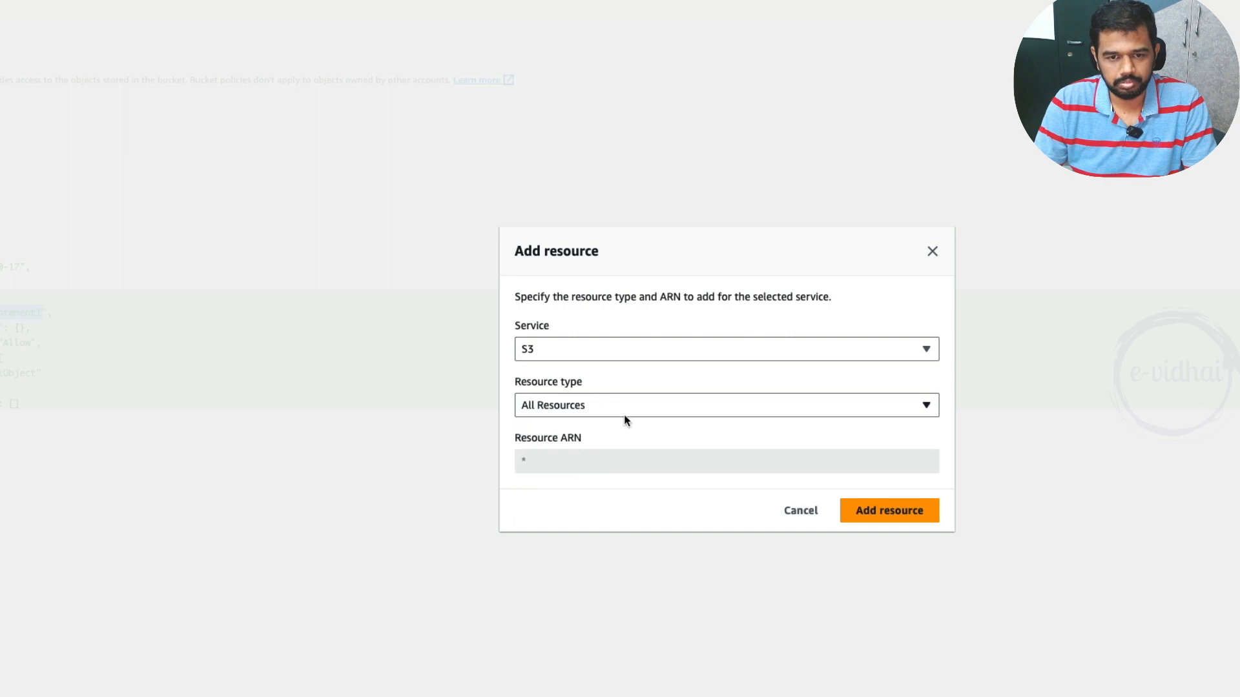
{"action": "left_click", "coordinate": [603, 404]}
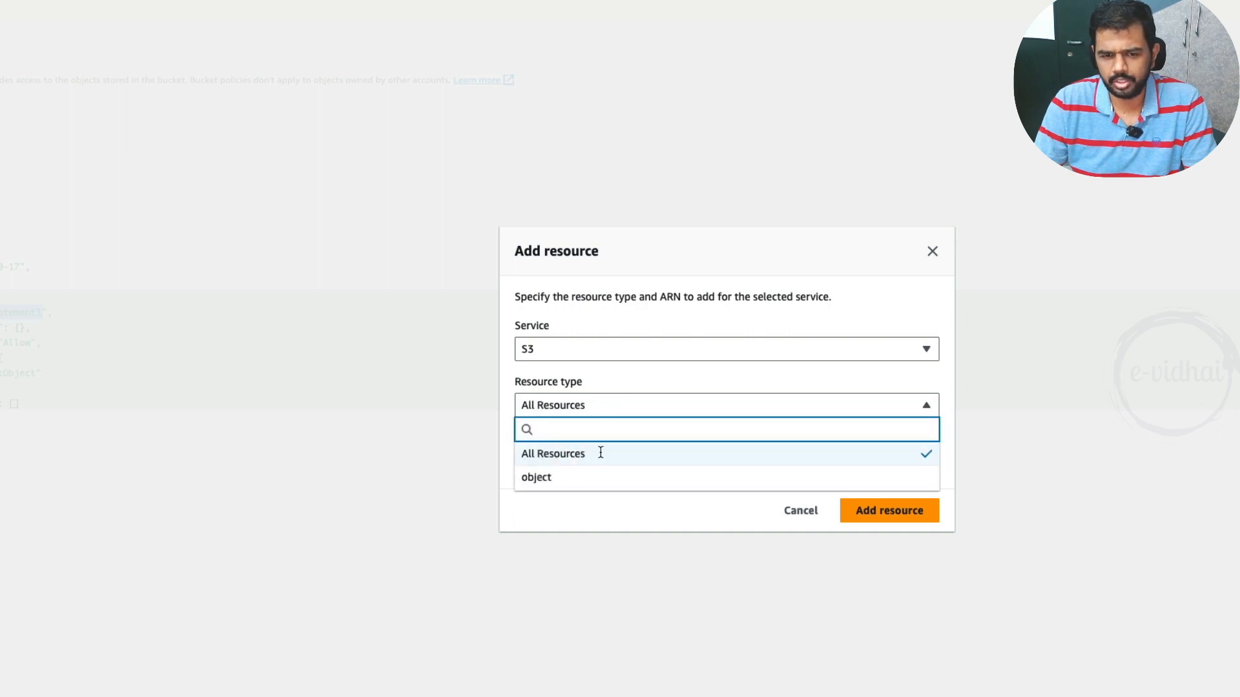
{"action": "left_click", "coordinate": [583, 485]}
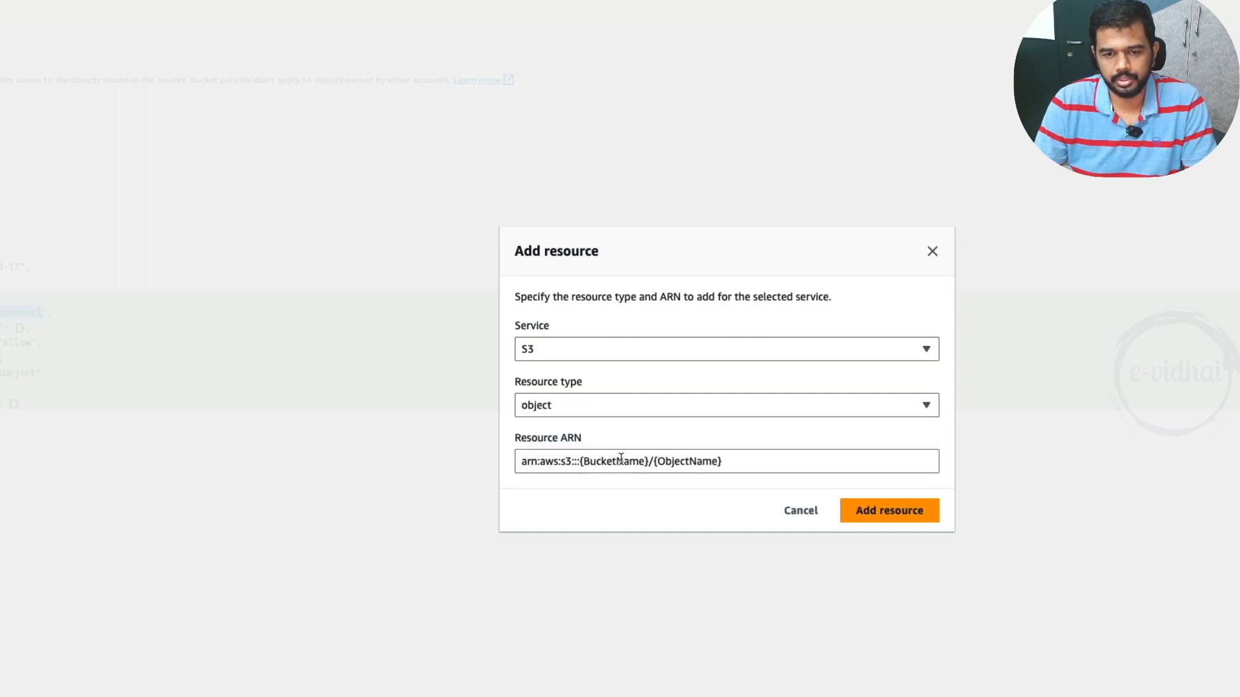
Step: Set the resource ARN to arn:aws:s3:::s3.evidhai.com/* and add the resource to the statement
{"action": "left_click_drag", "start_coordinate": [579, 459], "coordinate": [639, 496]}
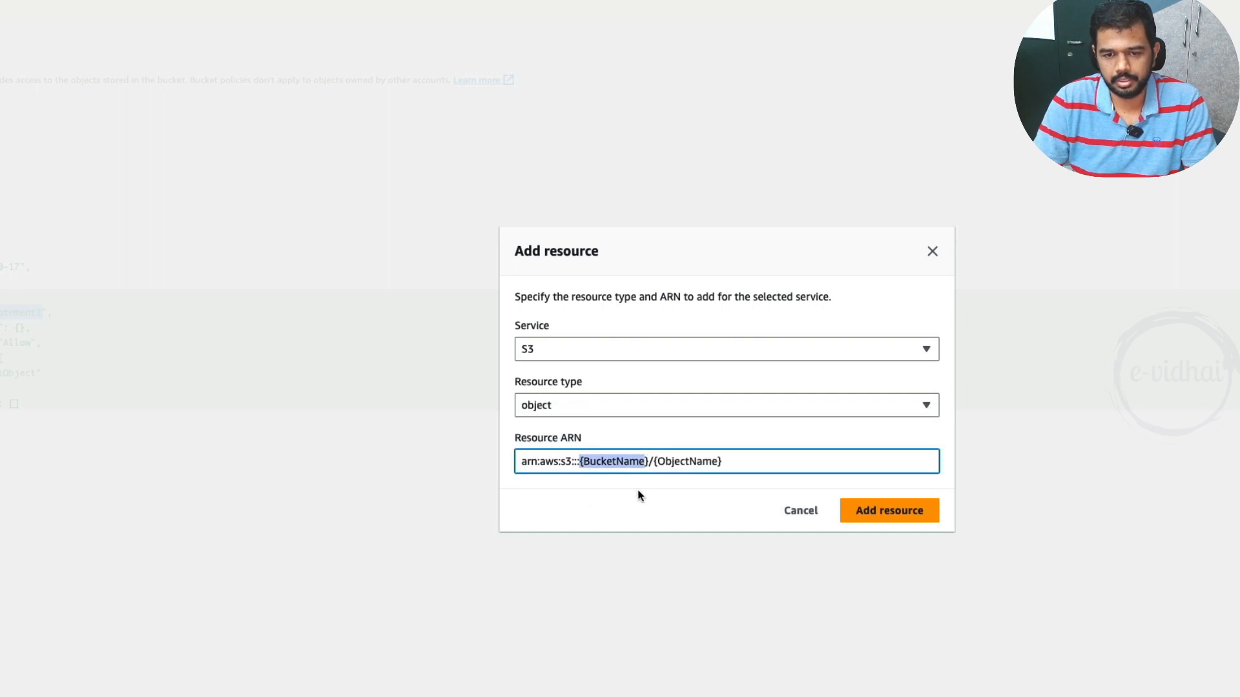
{"action": "key", "text": "BackSpace"}
{"action": "key", "text": "BackSpace"}
{"action": "type", "text": "s3.evid"}
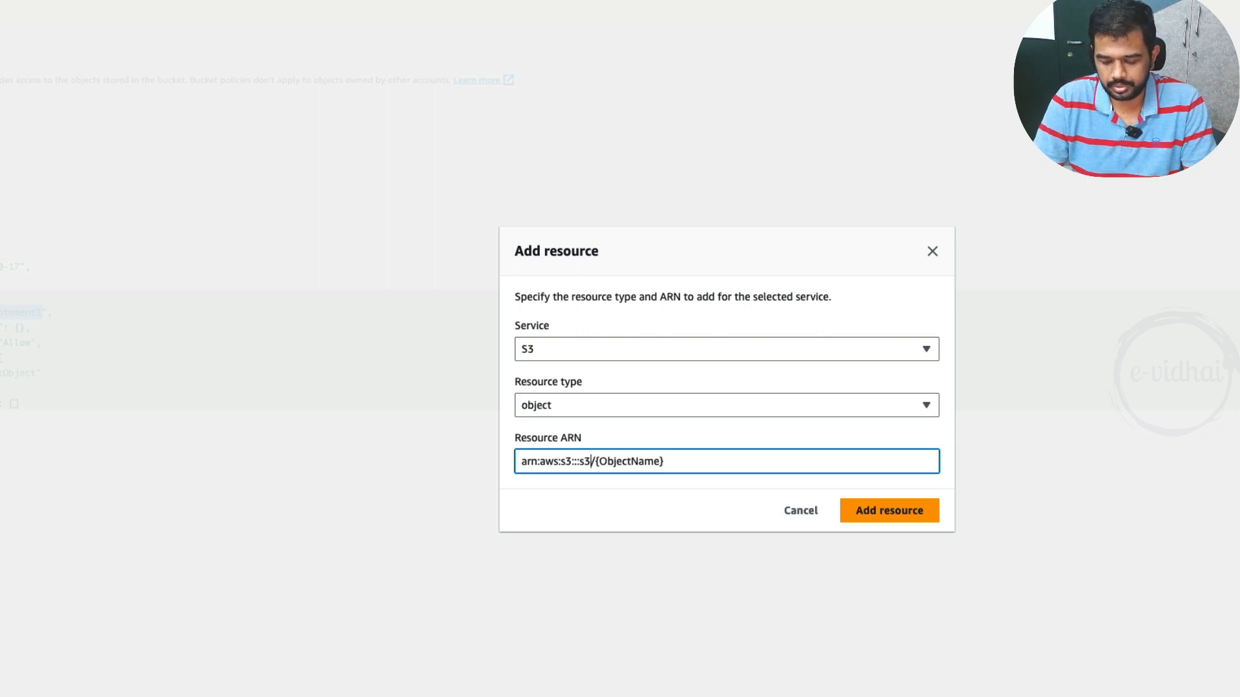
{"action": "type", "text": "hai.com"}
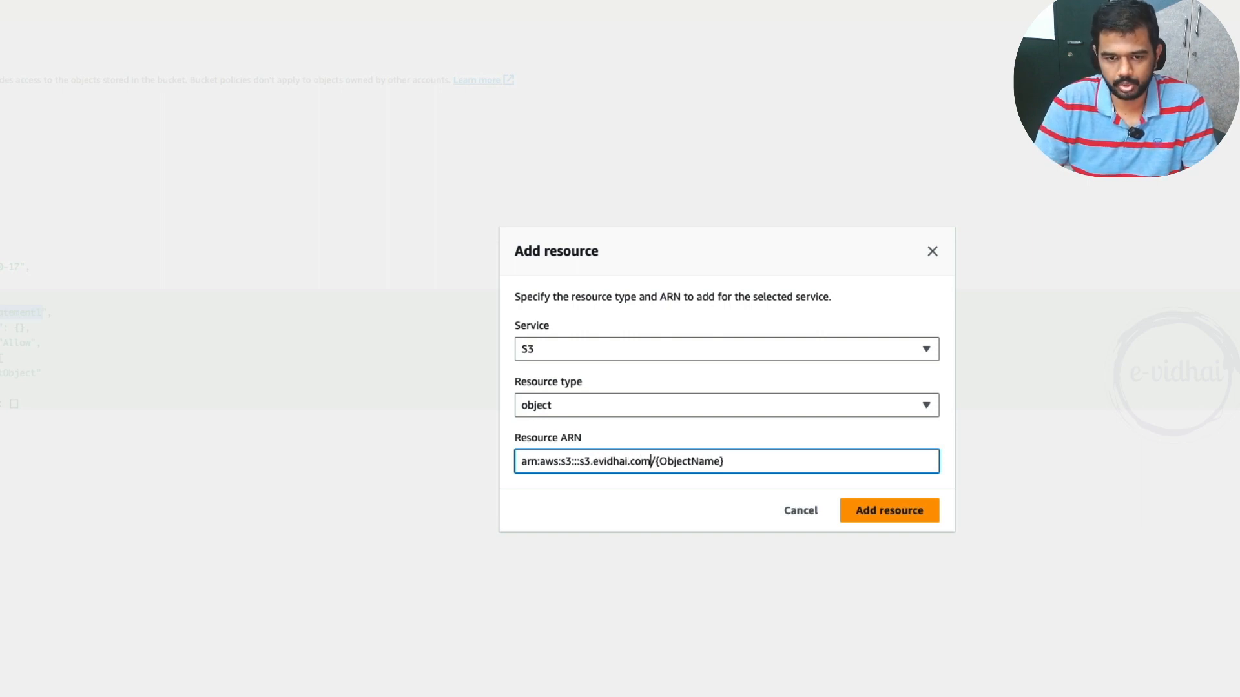
{"action": "left_click_drag", "start_coordinate": [654, 461], "coordinate": [760, 464]}
{"action": "key", "text": "BackSpace"}
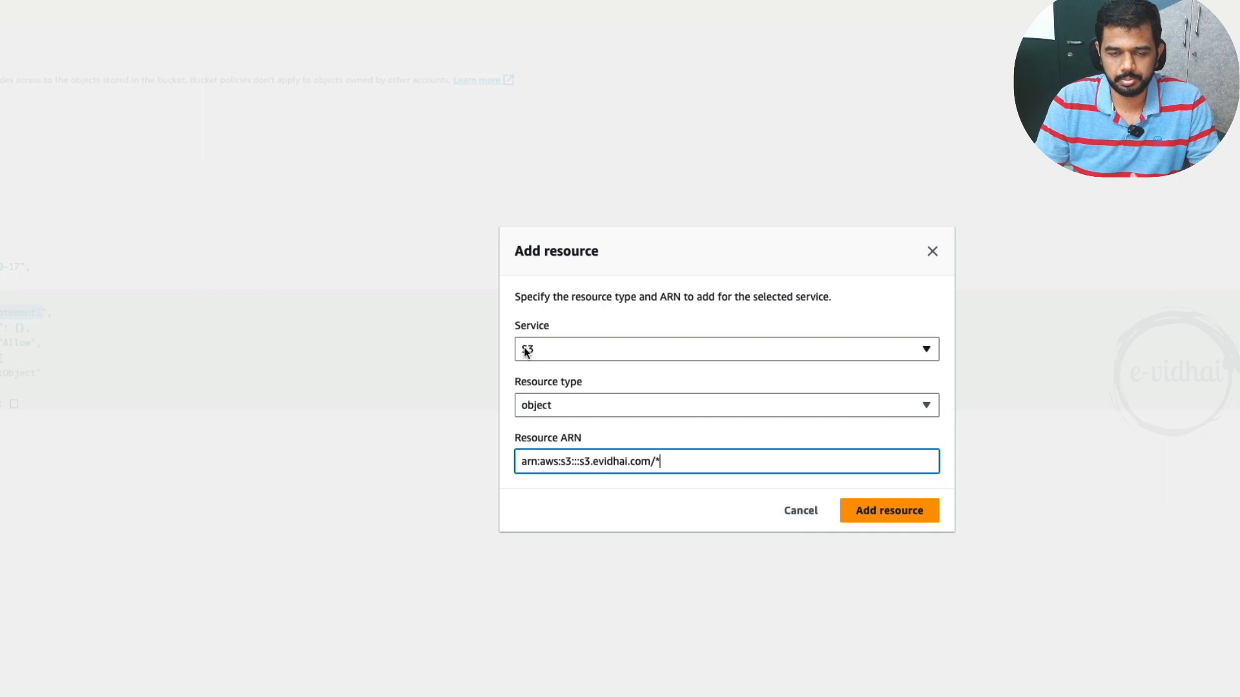
{"action": "left_click_drag", "start_coordinate": [524, 457], "coordinate": [700, 457]}
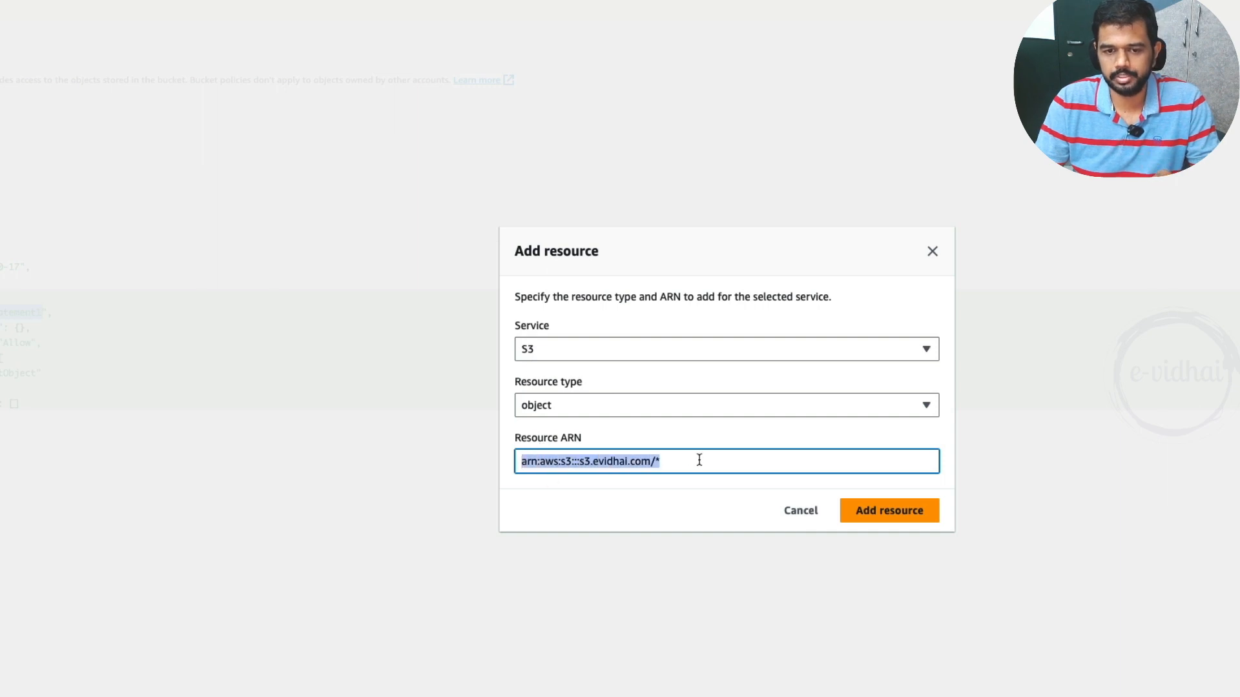
{"action": "left_click", "coordinate": [699, 460]}
{"action": "left_click_drag", "start_coordinate": [580, 460], "coordinate": [649, 458]}
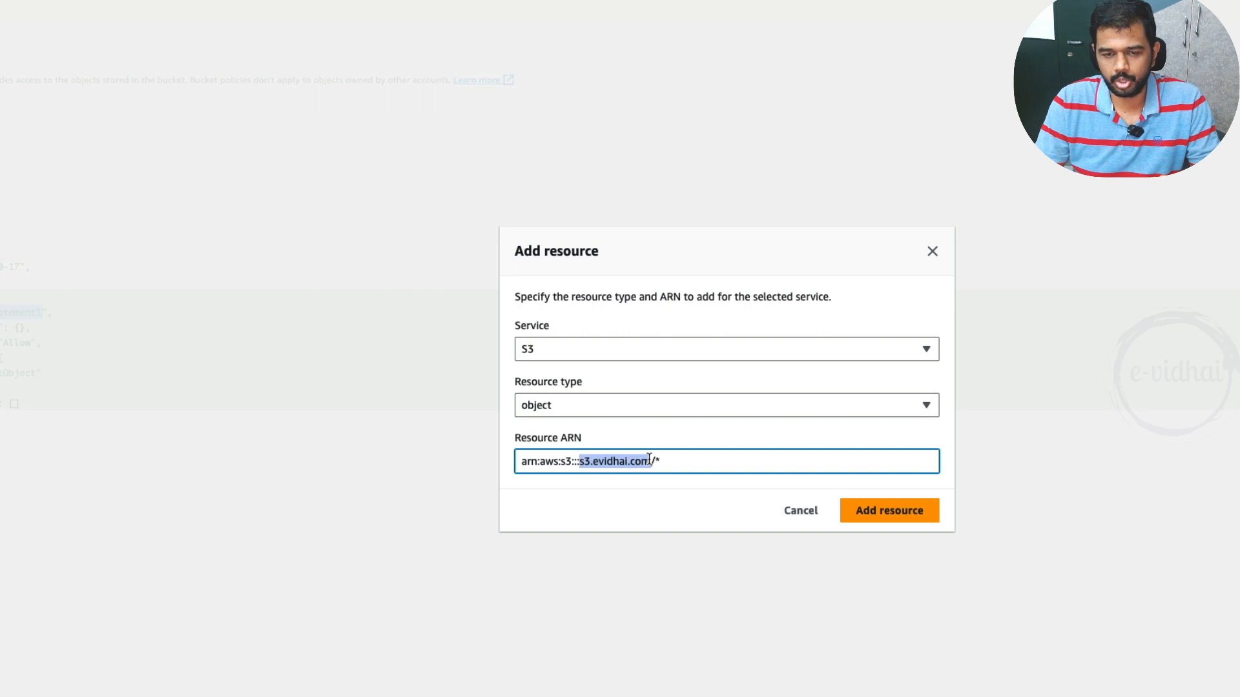
{"action": "left_click", "coordinate": [893, 514]}
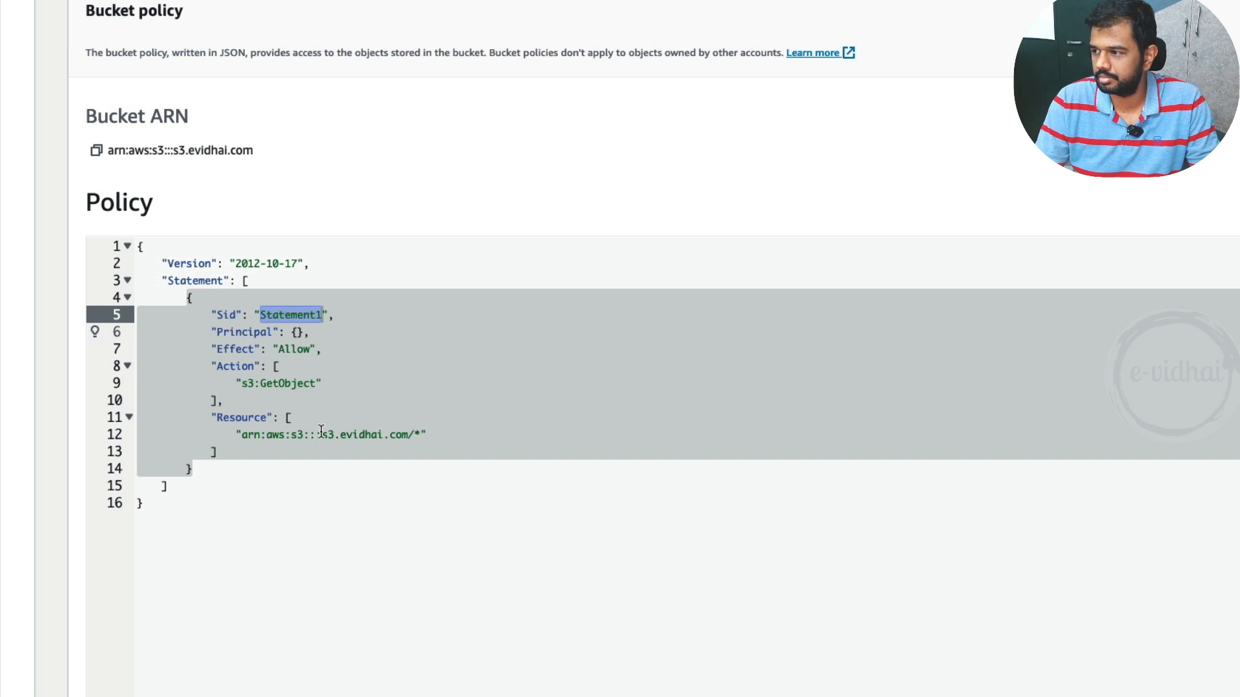
Step: Set the statement's Principal to "*" in the policy JSON and save the bucket policy
{"action": "left_click", "coordinate": [302, 332]}
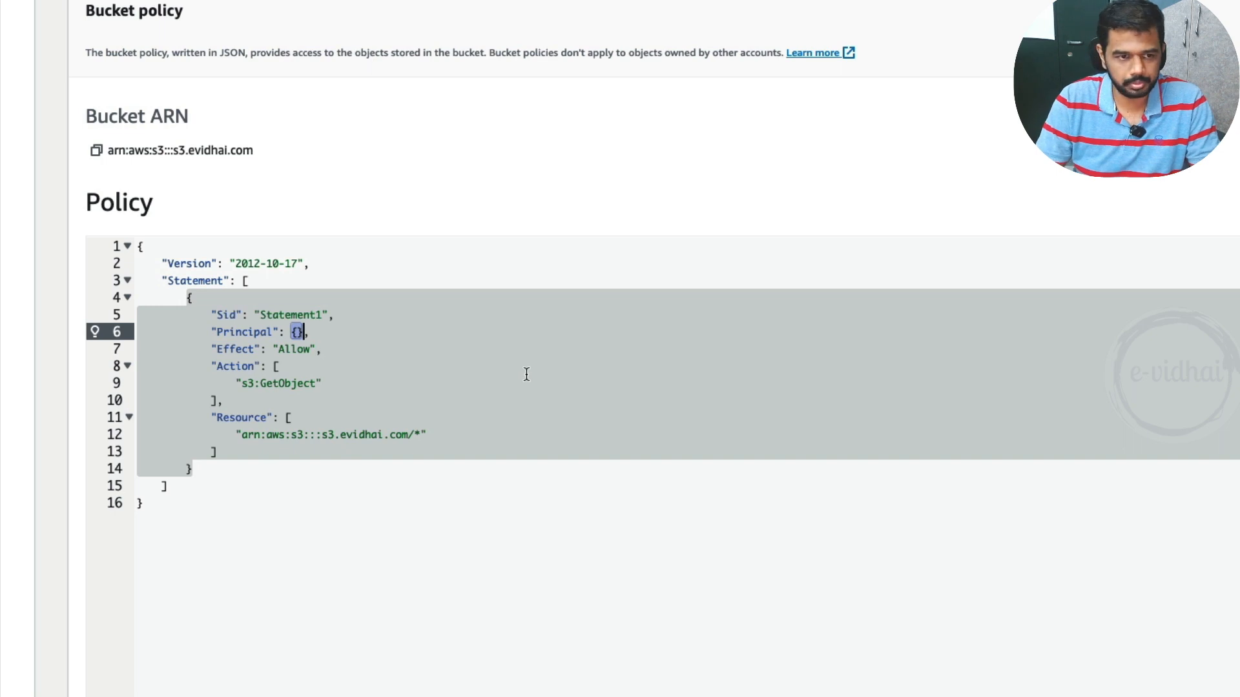
{"action": "key", "text": "BackSpace"}
{"action": "key", "text": "BackSpace"}
{"action": "type", "text": "\"*\""}
{"action": "left_click", "coordinate": [409, 496]}
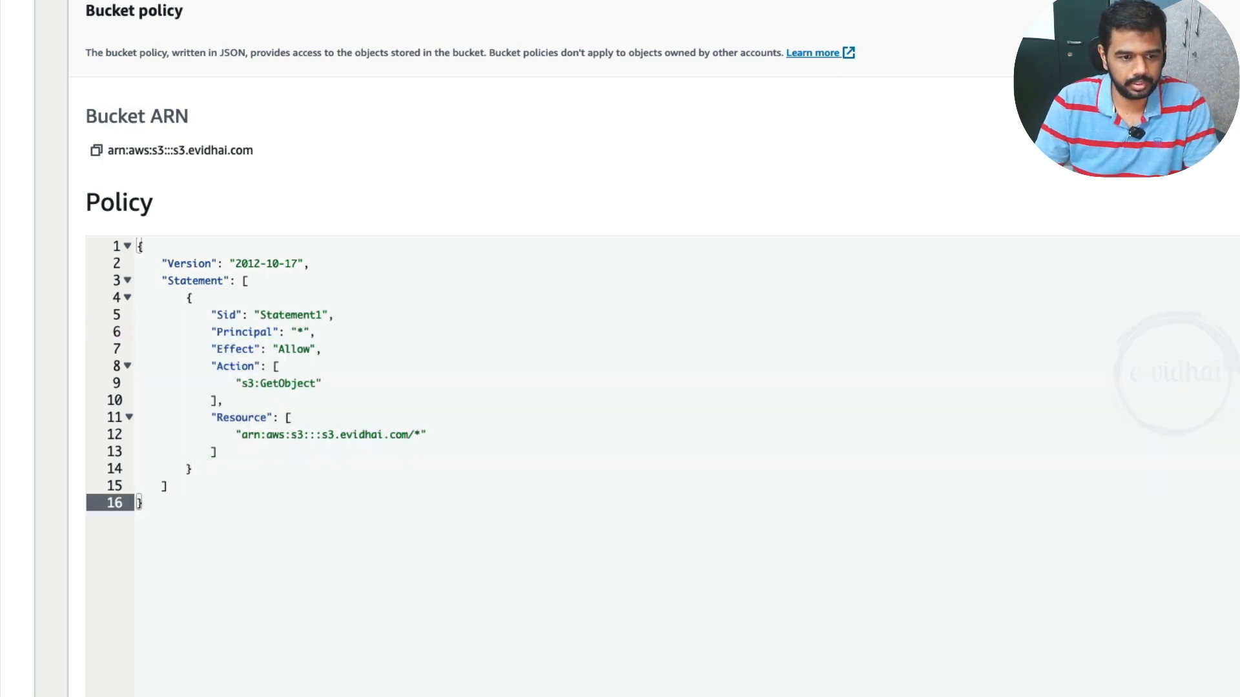
{"action": "scroll", "coordinate": [955, 593], "scroll_direction": "up", "scroll_amount": 1}
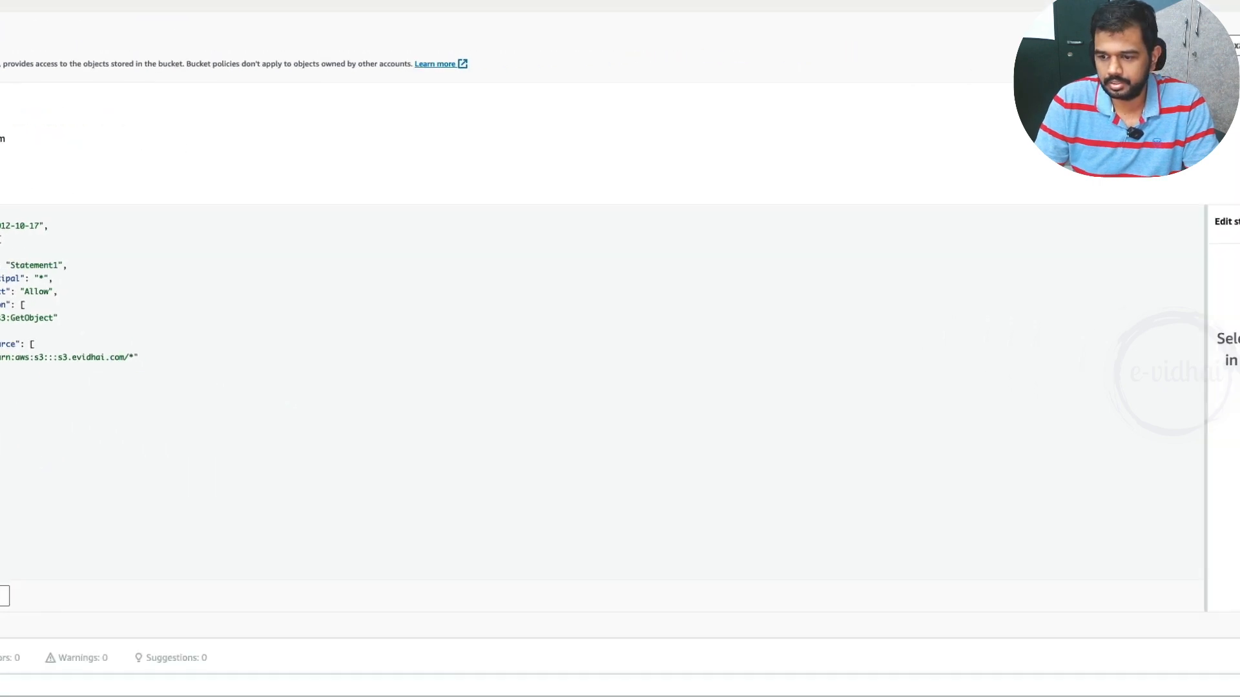
{"action": "left_click", "coordinate": [1144, 652]}
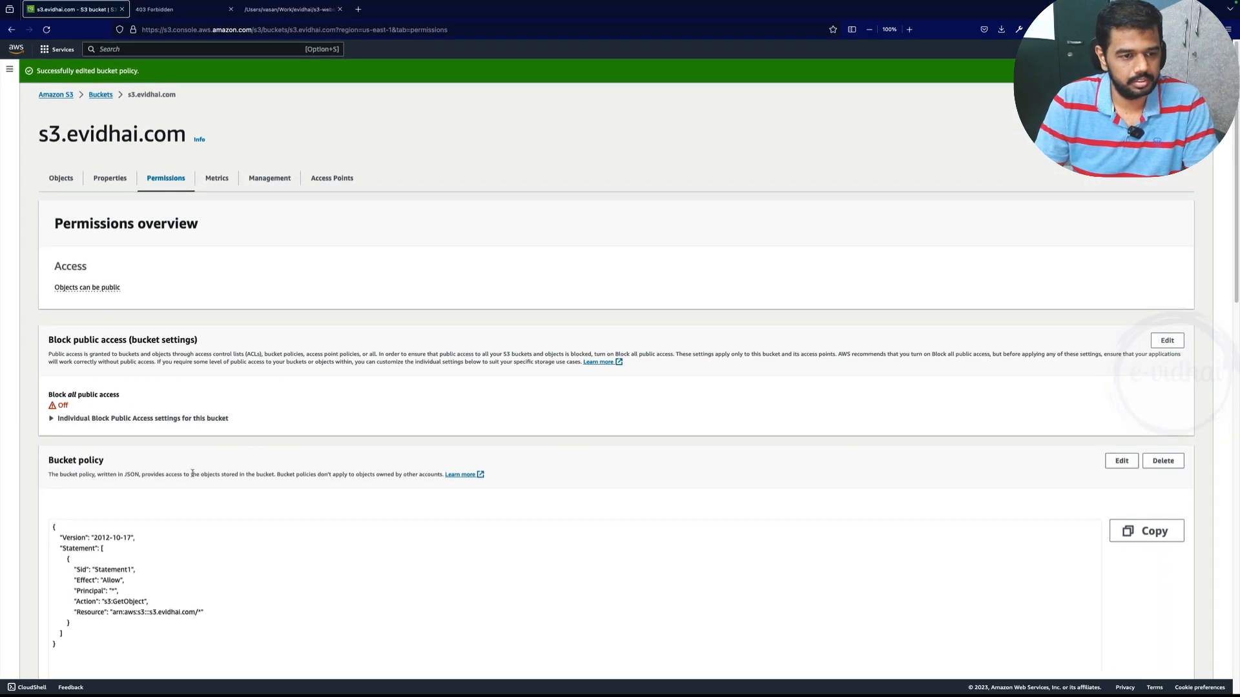
Step: Check the principal and resource entries in the saved bucket policy
{"action": "scroll", "coordinate": [193, 473], "scroll_direction": "down", "scroll_amount": 2}
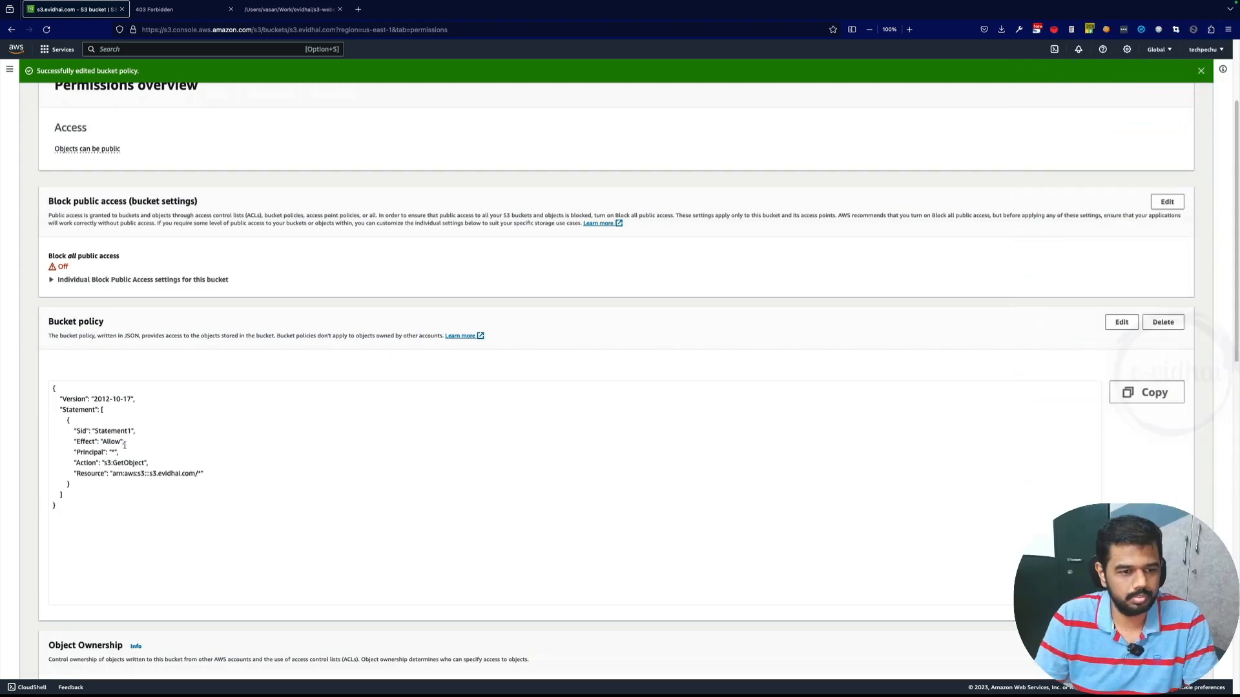
{"action": "double_click", "coordinate": [90, 452]}
{"action": "left_click_drag", "start_coordinate": [87, 473], "coordinate": [203, 506]}
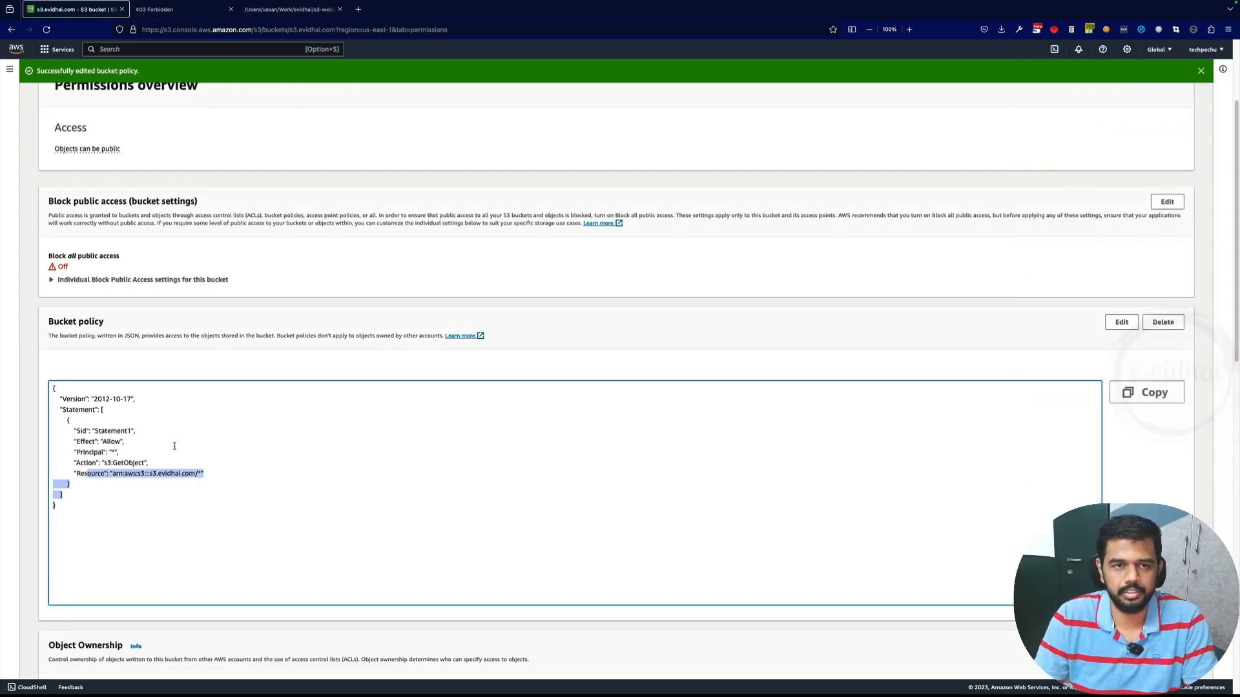
Step: Reload the website endpoint page to test public access, and examine the bucket name and S3 website suffix in its address
{"action": "left_click", "coordinate": [164, 20]}
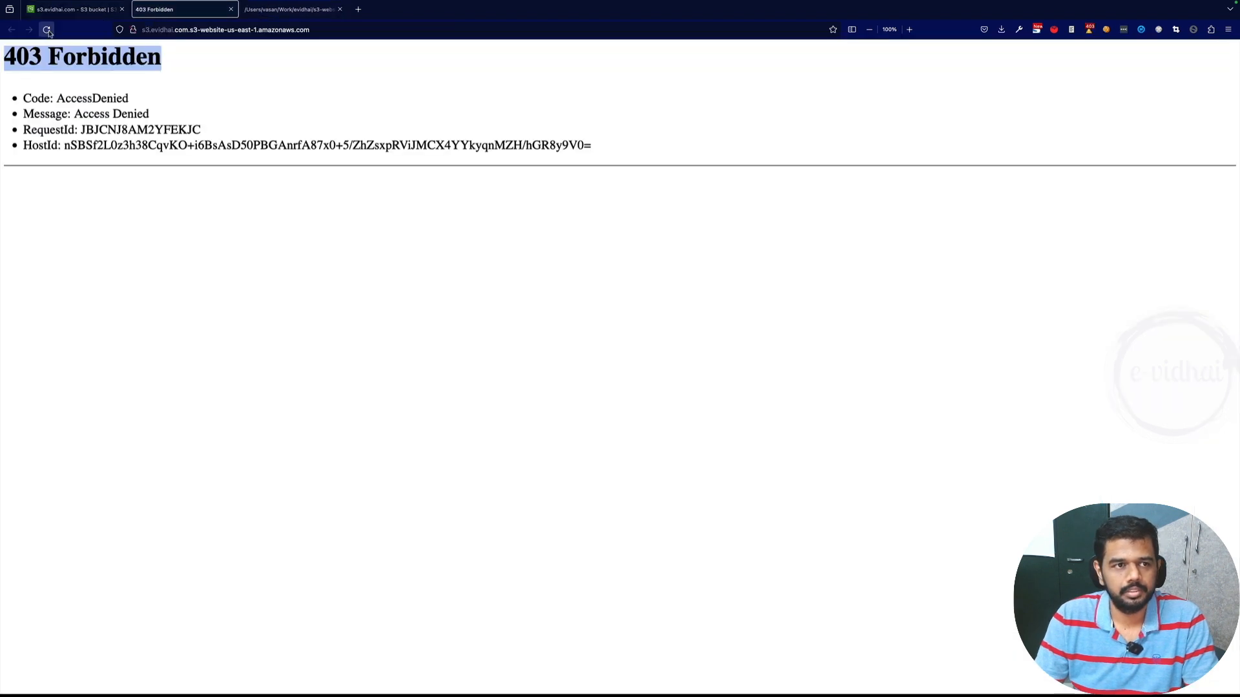
{"action": "left_click", "coordinate": [47, 30]}
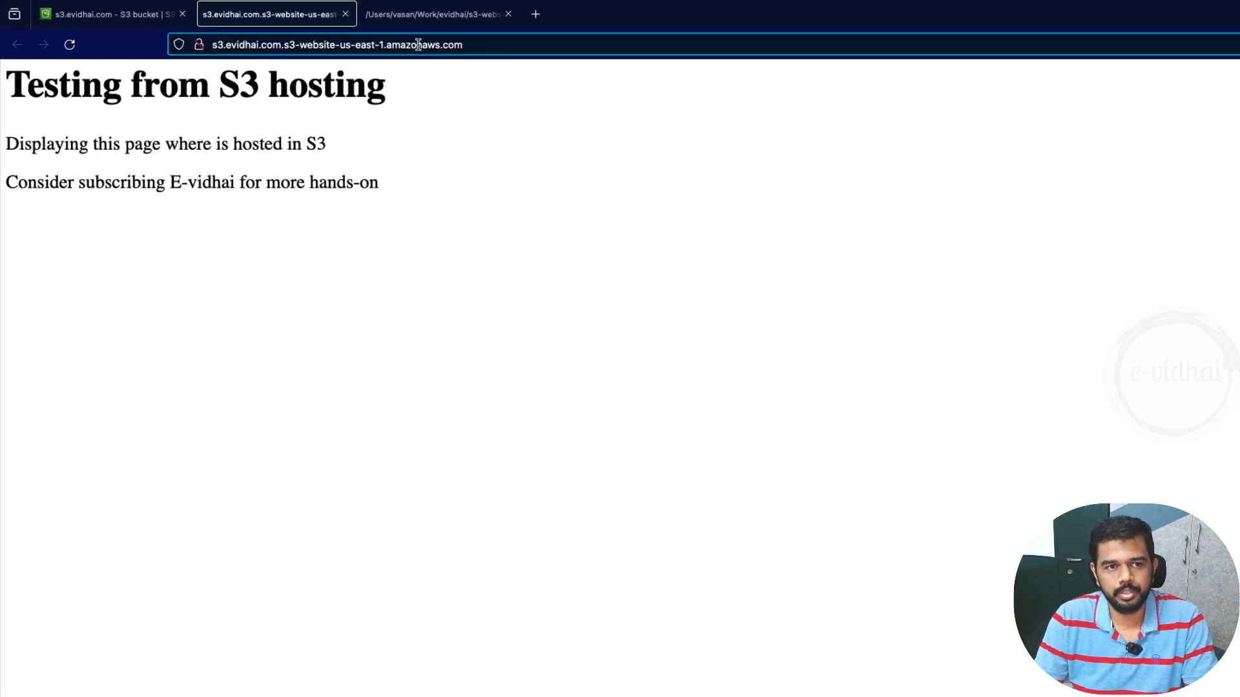
{"action": "left_click", "coordinate": [437, 50]}
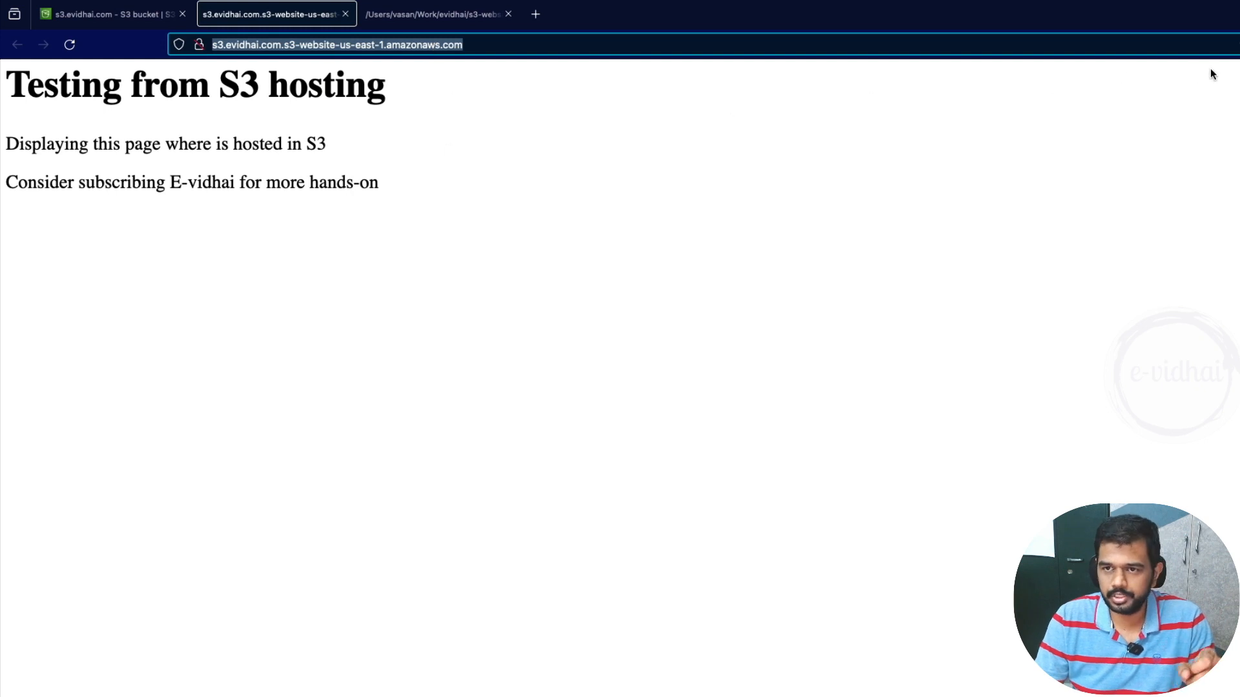
{"action": "left_click", "coordinate": [327, 43]}
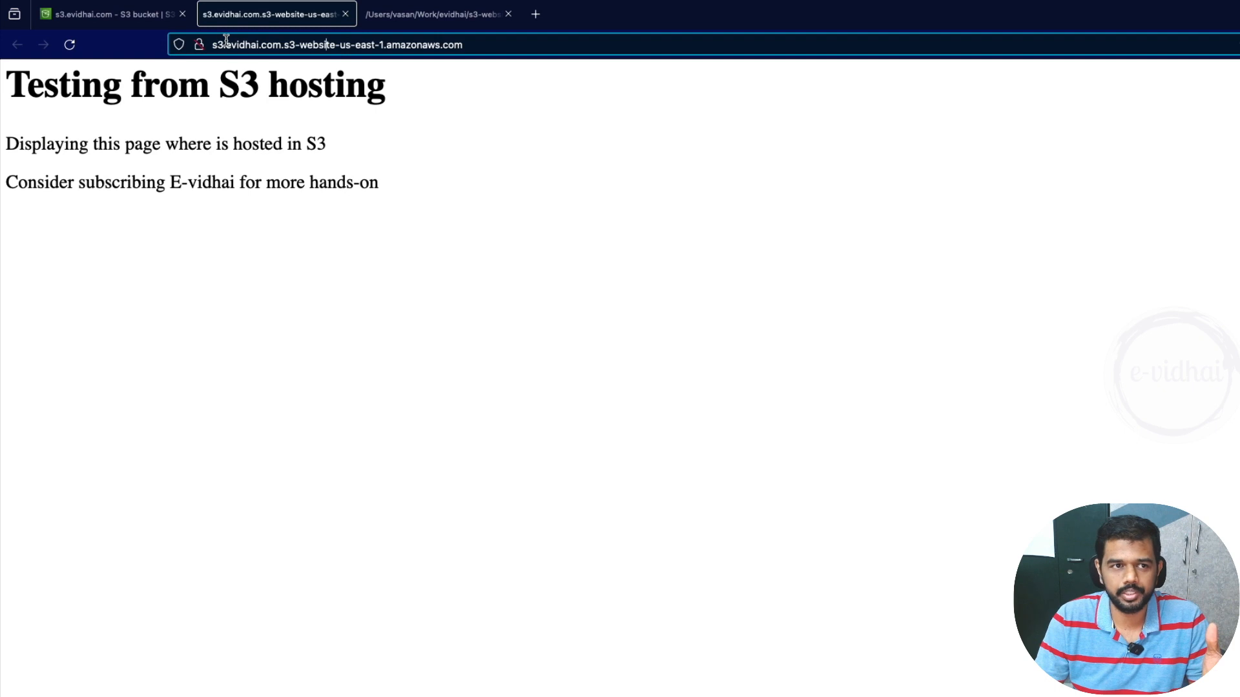
{"action": "left_click_drag", "start_coordinate": [281, 43], "coordinate": [475, 45]}
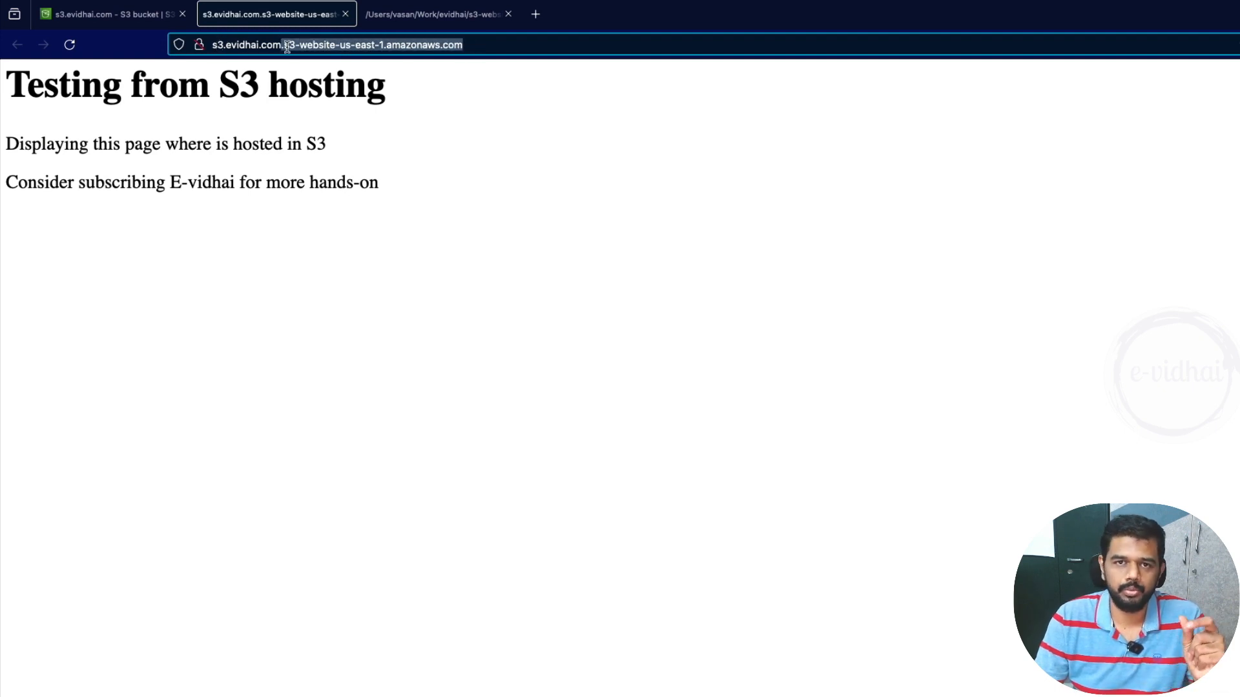
{"action": "left_click_drag", "start_coordinate": [213, 46], "coordinate": [283, 43]}
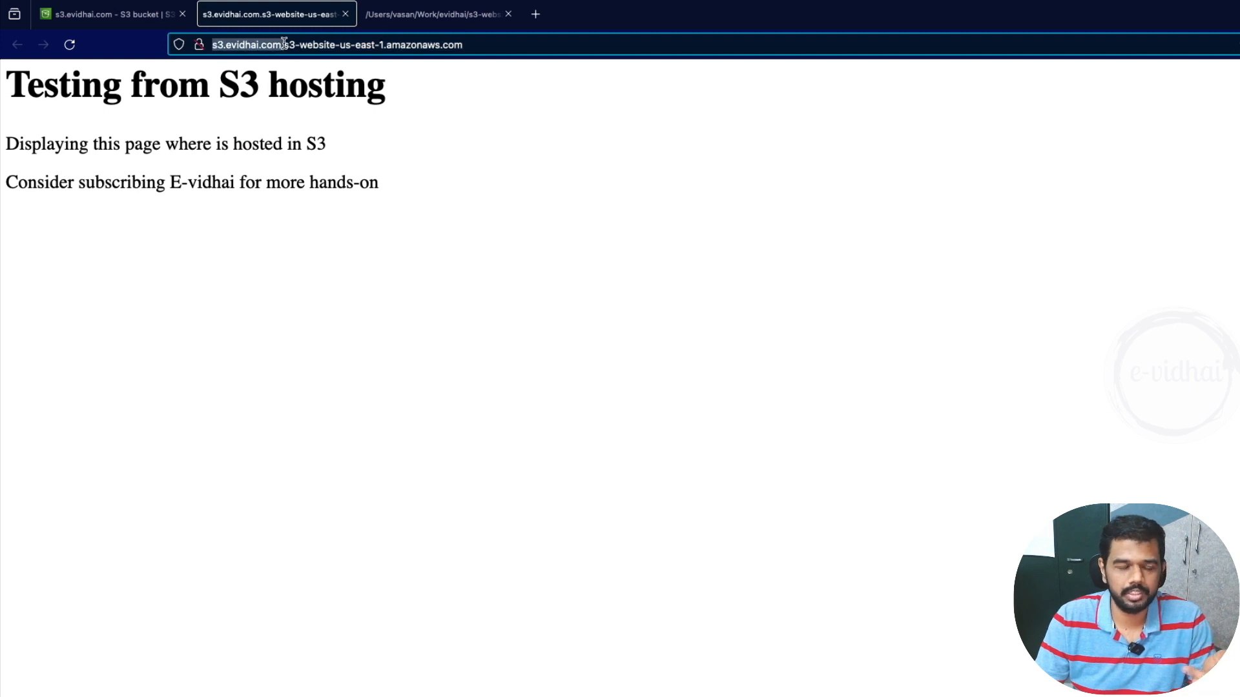
{"action": "left_click", "coordinate": [113, 14]}
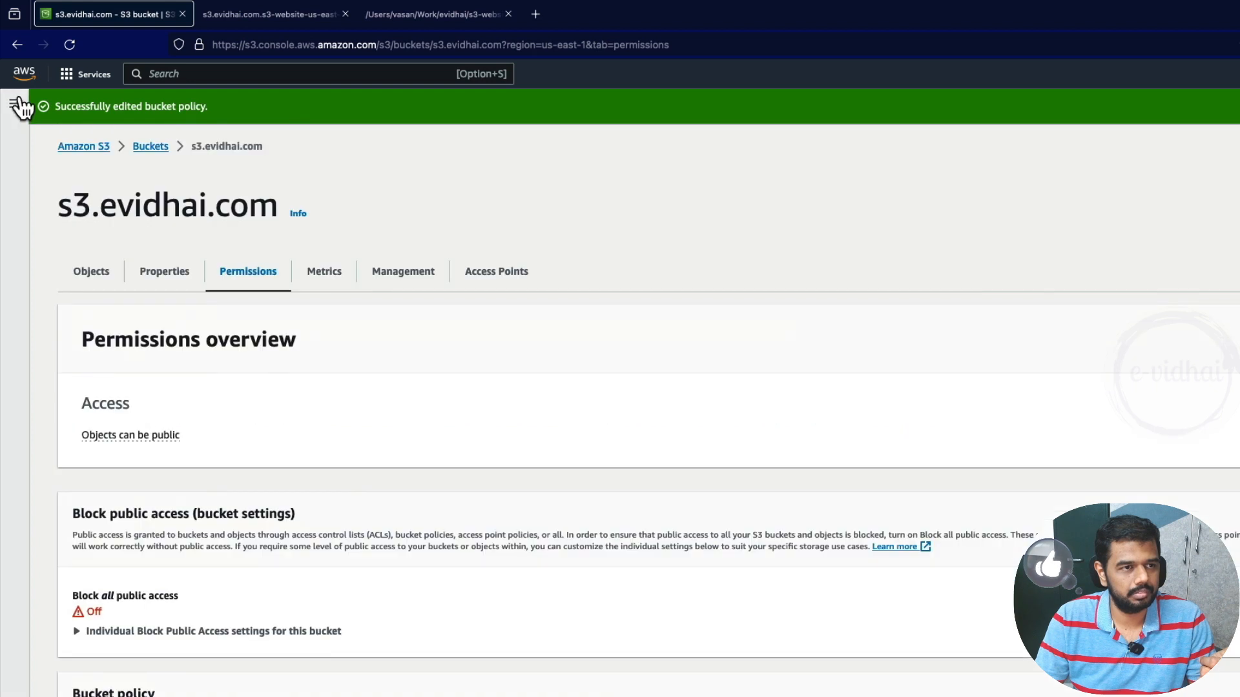
{"action": "left_click", "coordinate": [18, 104]}
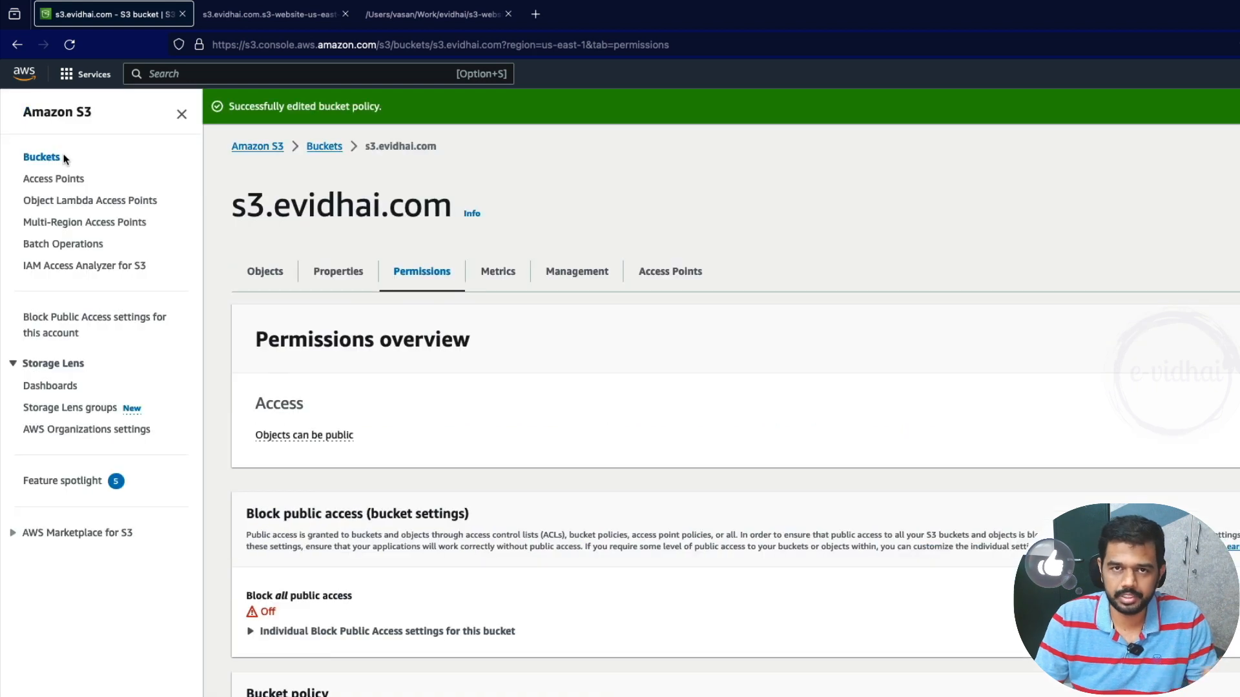
{"action": "left_click", "coordinate": [226, 18]}
{"action": "right_click", "coordinate": [227, 17]}
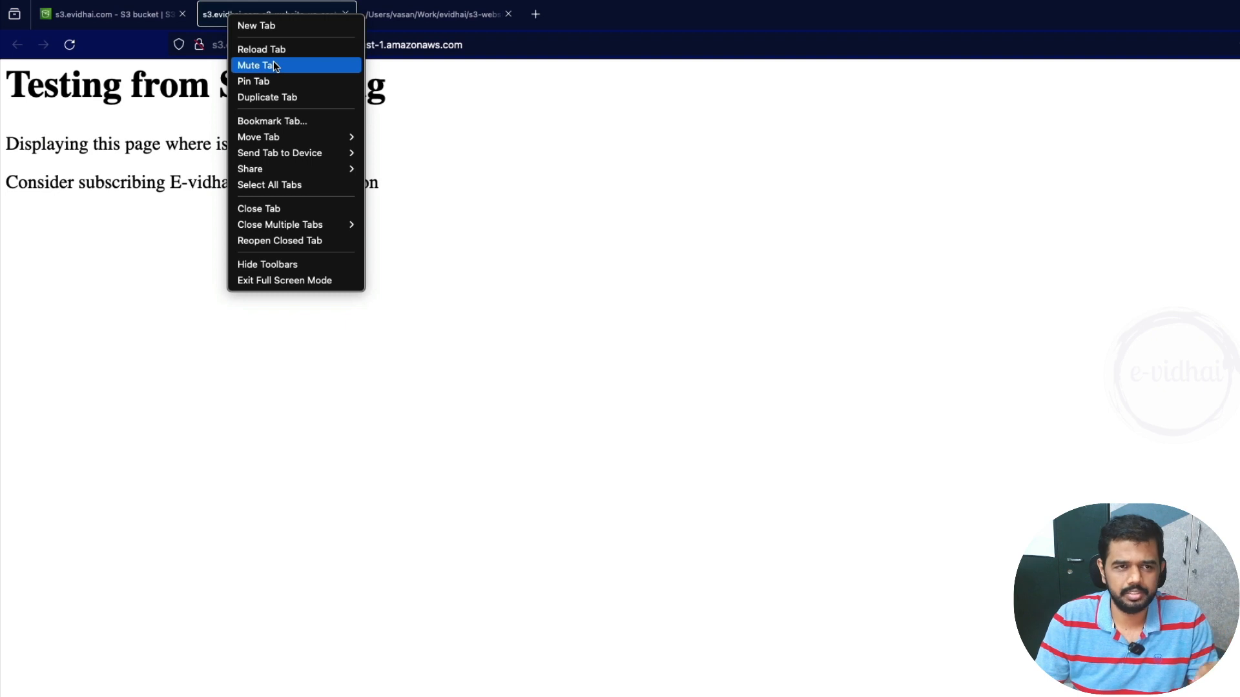
{"action": "left_click", "coordinate": [273, 98]}
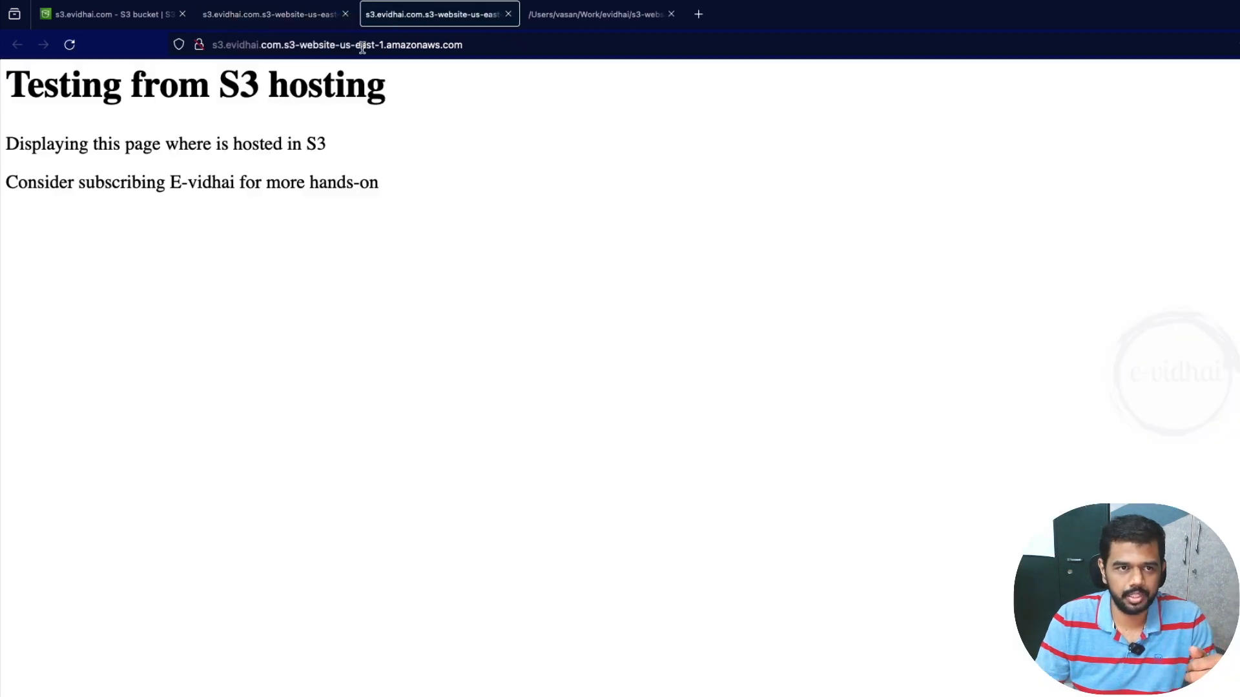
{"action": "left_click", "coordinate": [507, 14]}
Step: Duplicate the S3 console's browser tab and open the Route 53 service in the copy
{"action": "left_click", "coordinate": [135, 22]}
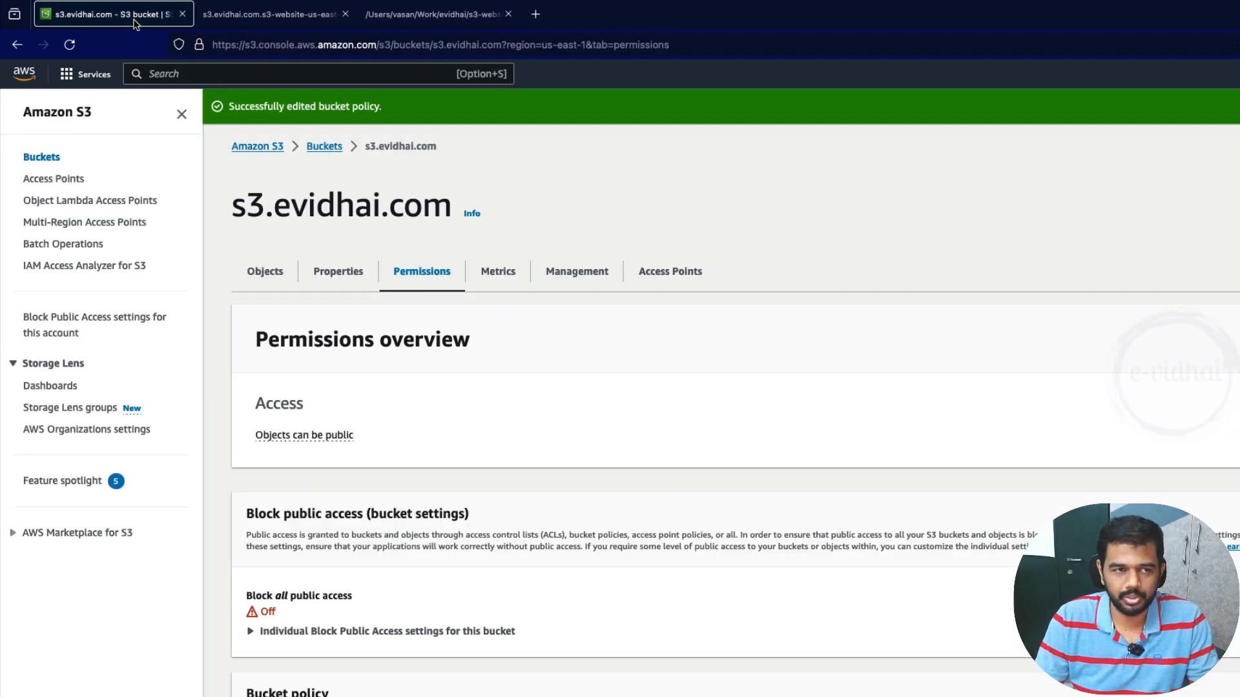
{"action": "right_click", "coordinate": [135, 22]}
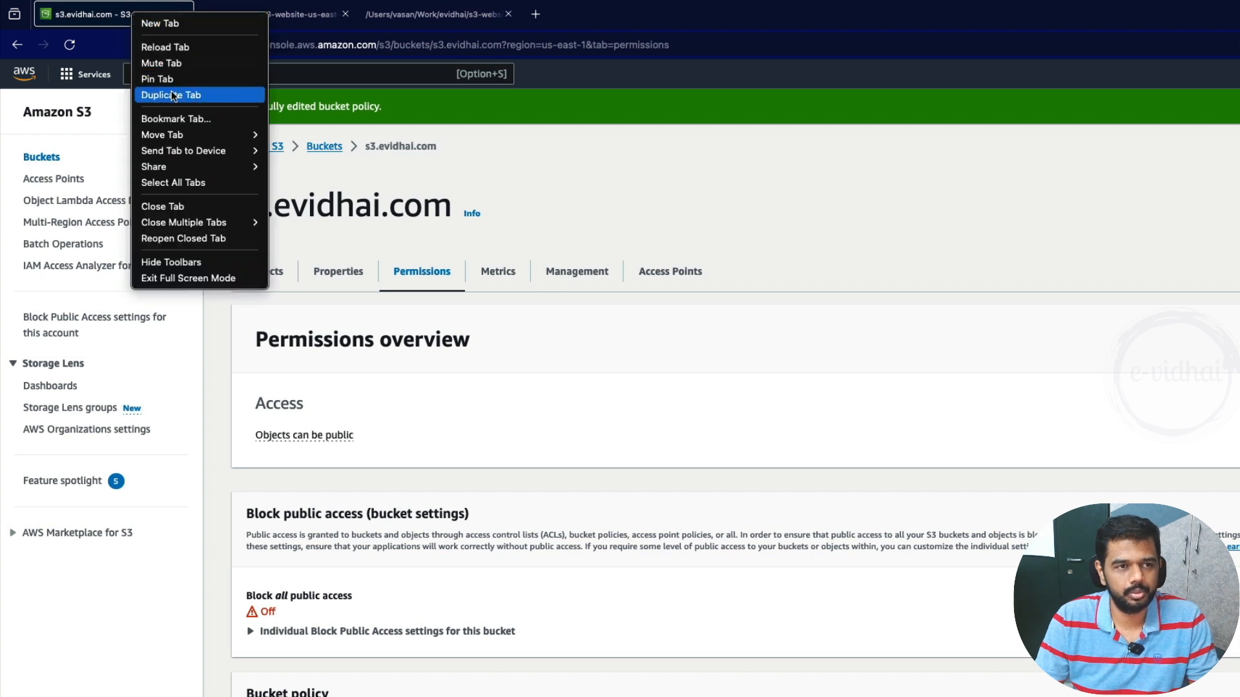
{"action": "left_click", "coordinate": [174, 96]}
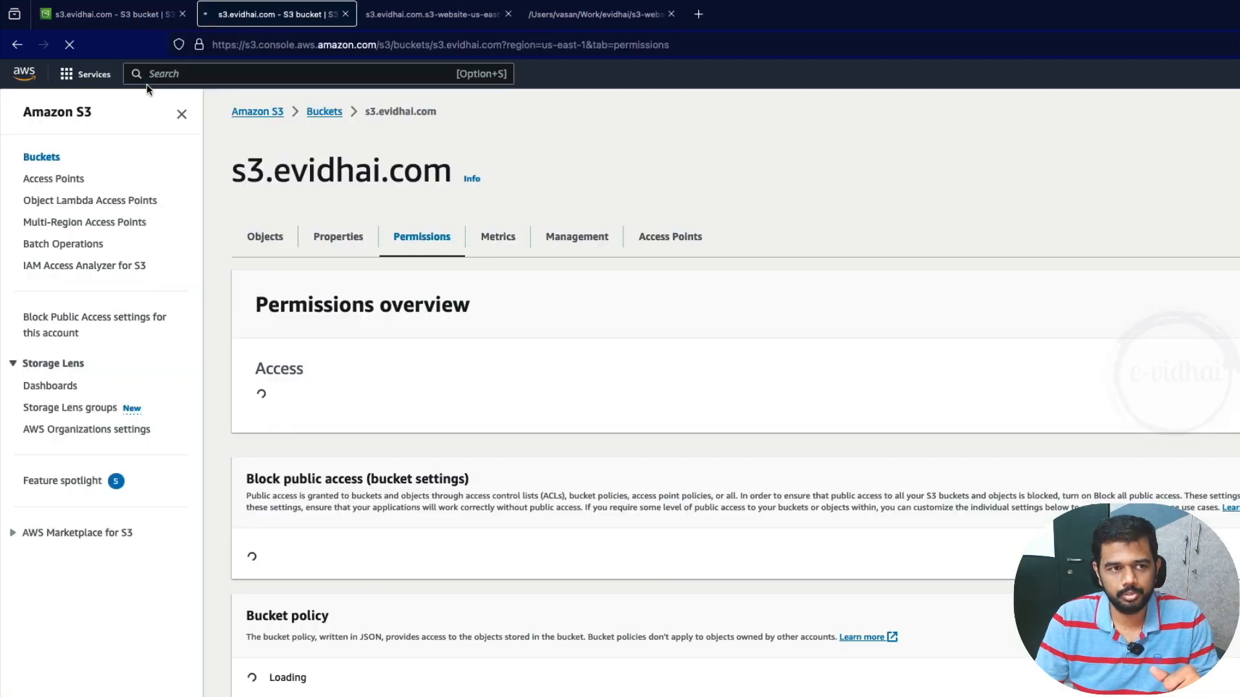
{"action": "left_click", "coordinate": [212, 80]}
{"action": "type", "text": "route5"}
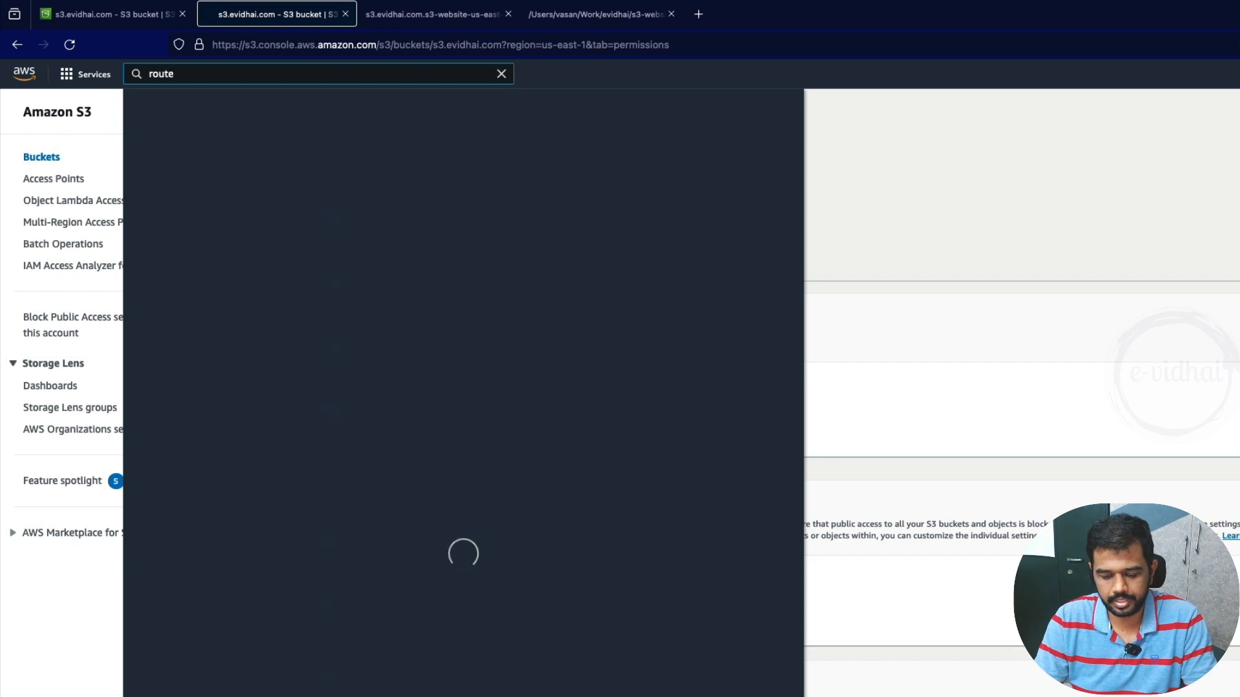
{"action": "type", "text": "3"}
{"action": "left_click", "coordinate": [347, 233]}
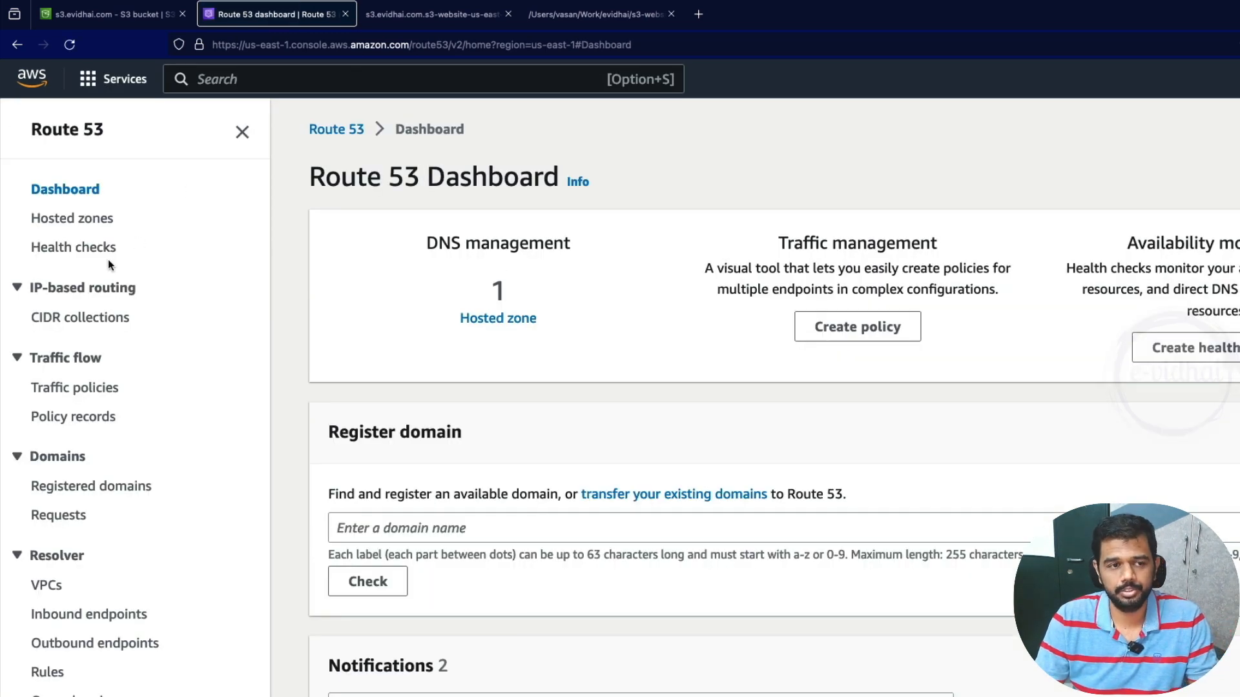
Step: Open the evidhai.com hosted zone and start creating a new record in it
{"action": "left_click", "coordinate": [98, 226]}
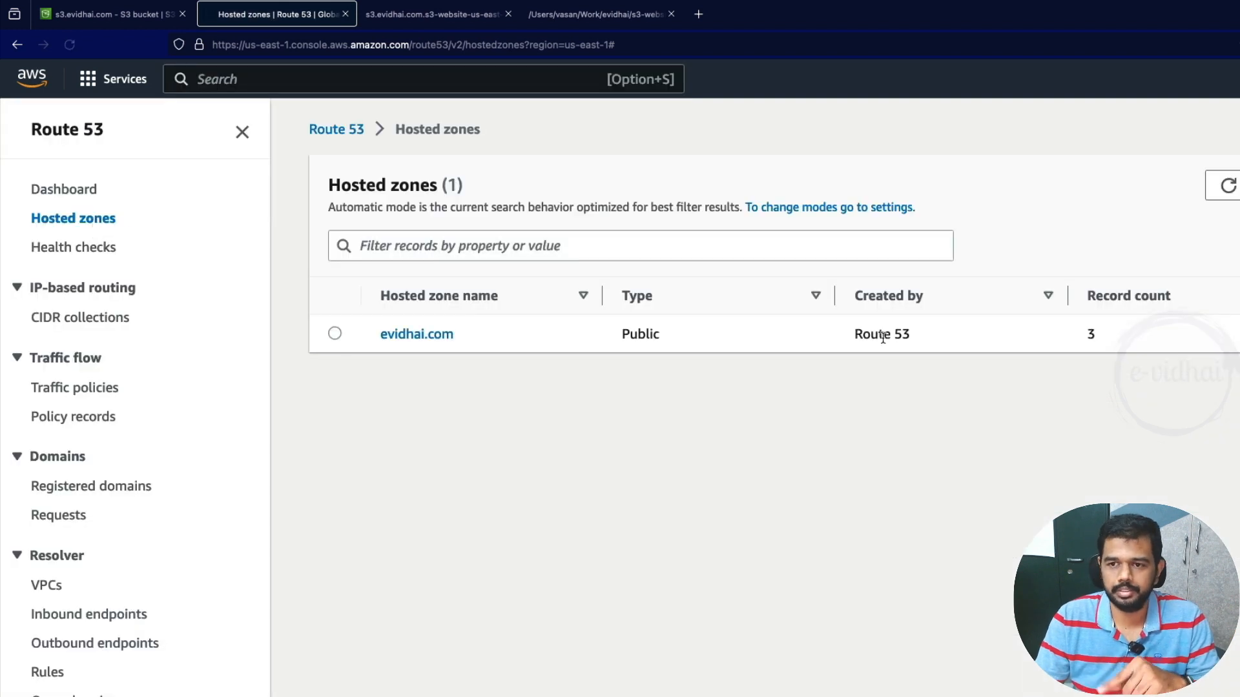
{"action": "left_click", "coordinate": [421, 337]}
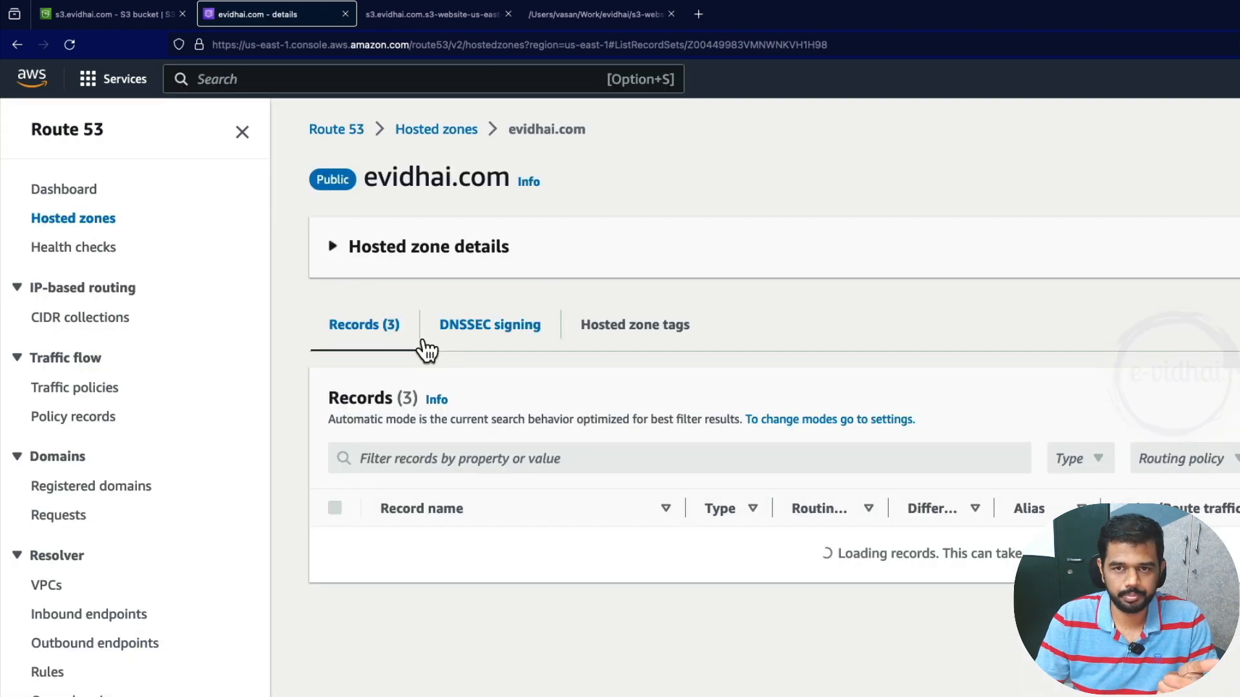
{"action": "left_click", "coordinate": [1029, 406]}
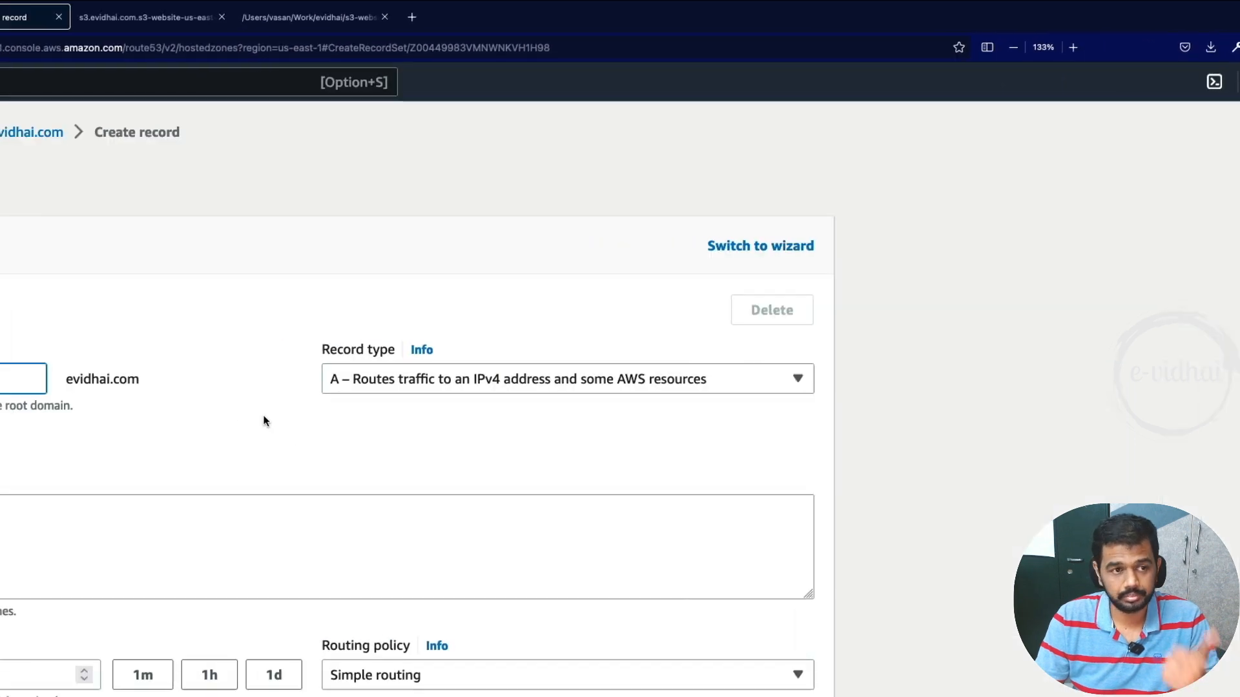
Step: Name the new A record s3 and turn on Alias for it
{"action": "left_click", "coordinate": [672, 380]}
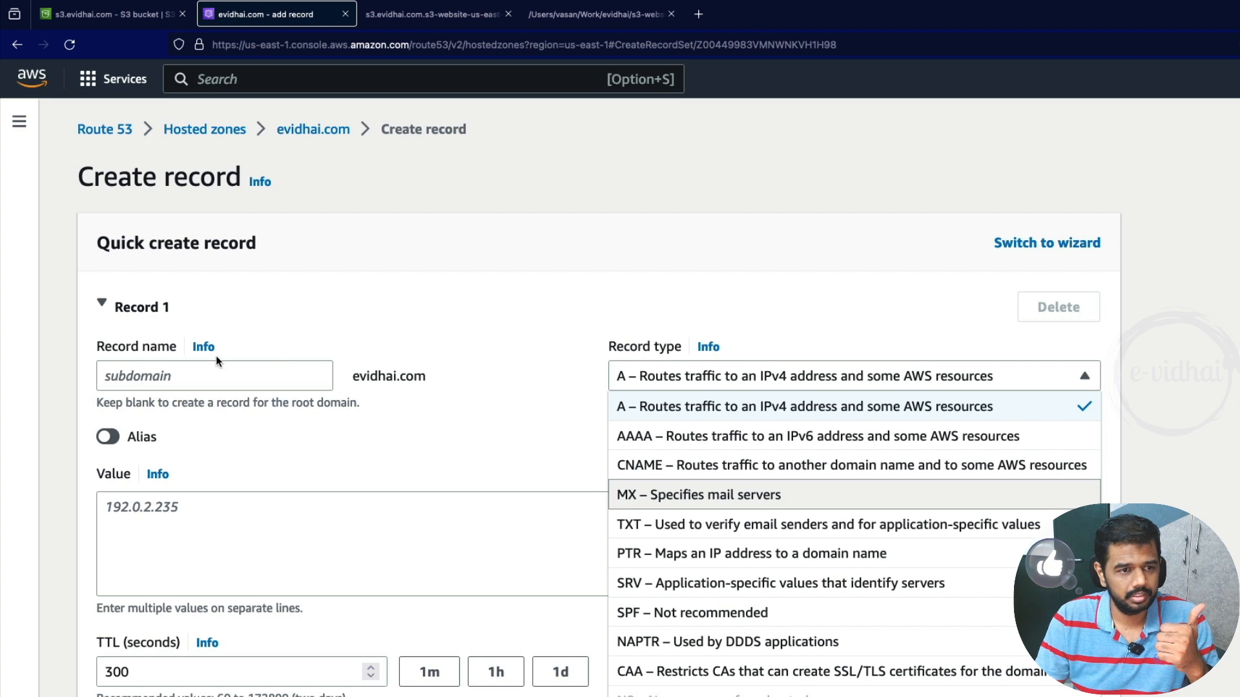
{"action": "left_click", "coordinate": [203, 379]}
{"action": "type", "text": "s3"}
{"action": "left_click", "coordinate": [346, 431]}
{"action": "left_click", "coordinate": [103, 435]}
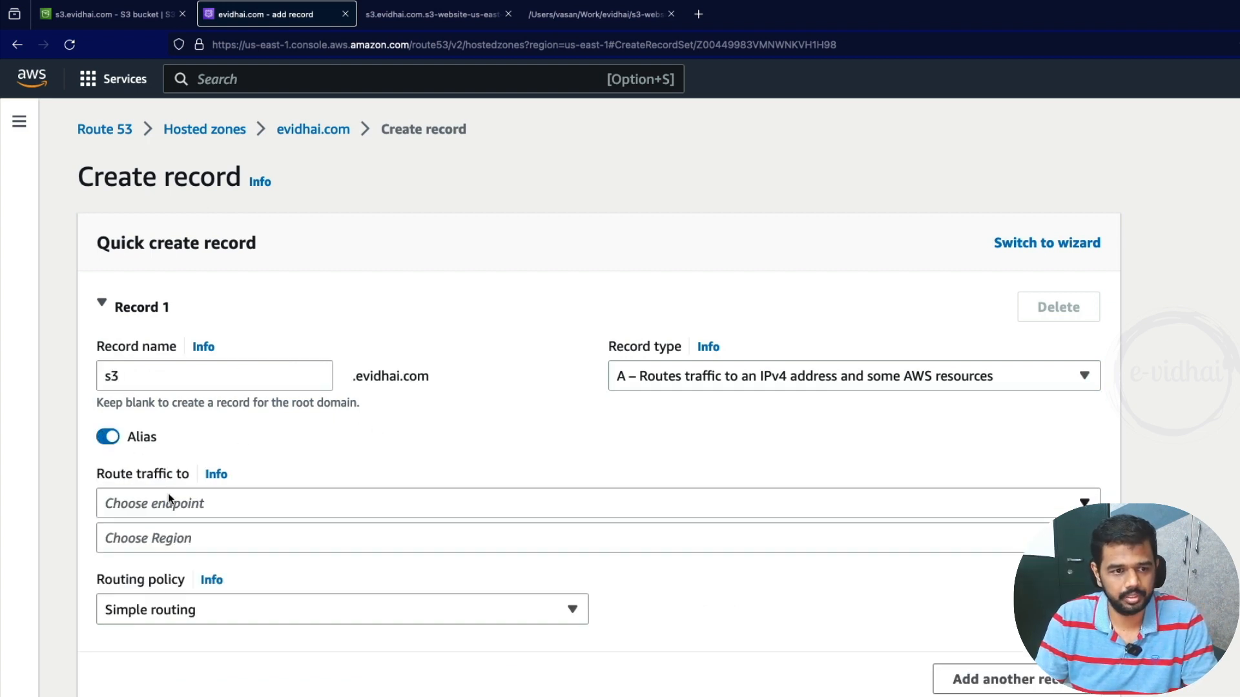
Step: Route the alias to the S3 website endpoint s3-website-us-east-1.amazonaws.com in the US East (N. Virginia) region
{"action": "left_click", "coordinate": [183, 502]}
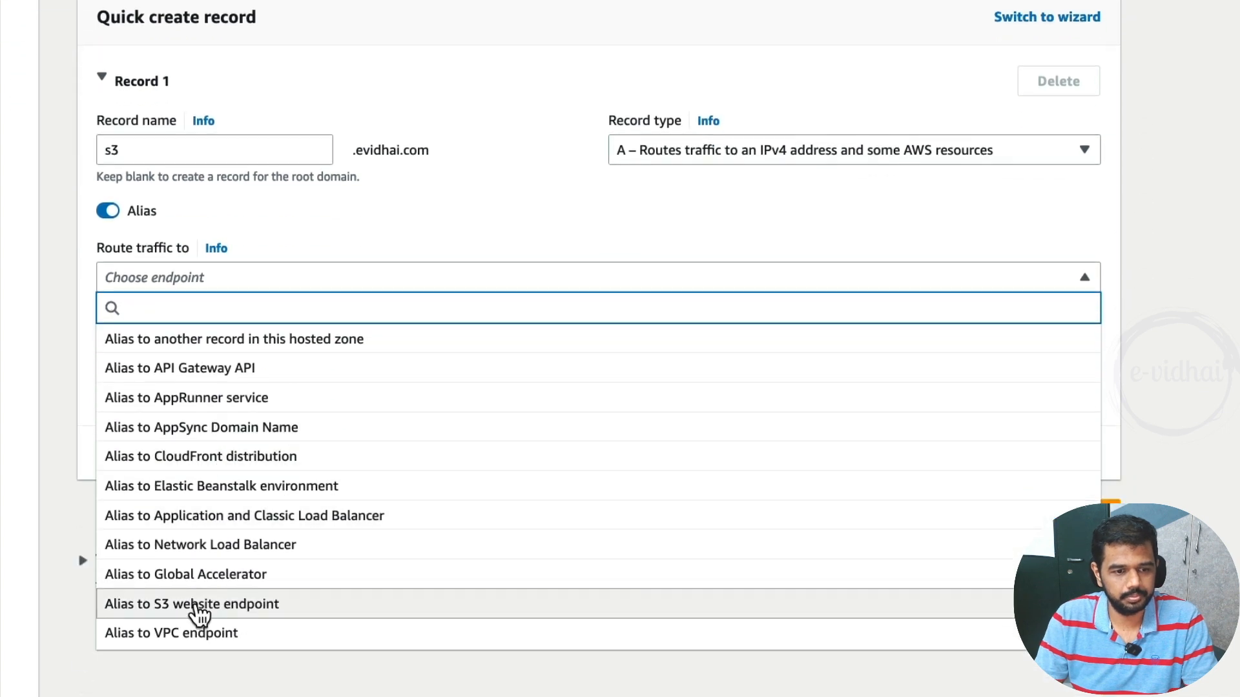
{"action": "left_click", "coordinate": [197, 606]}
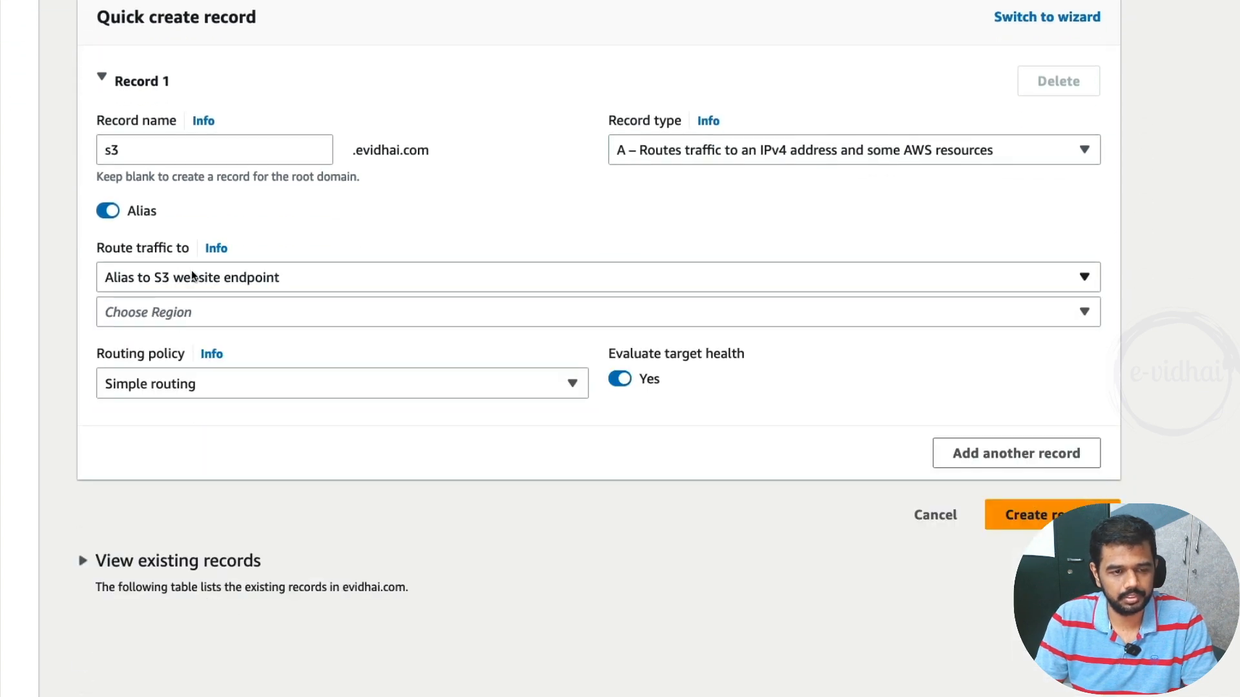
{"action": "left_click", "coordinate": [173, 313]}
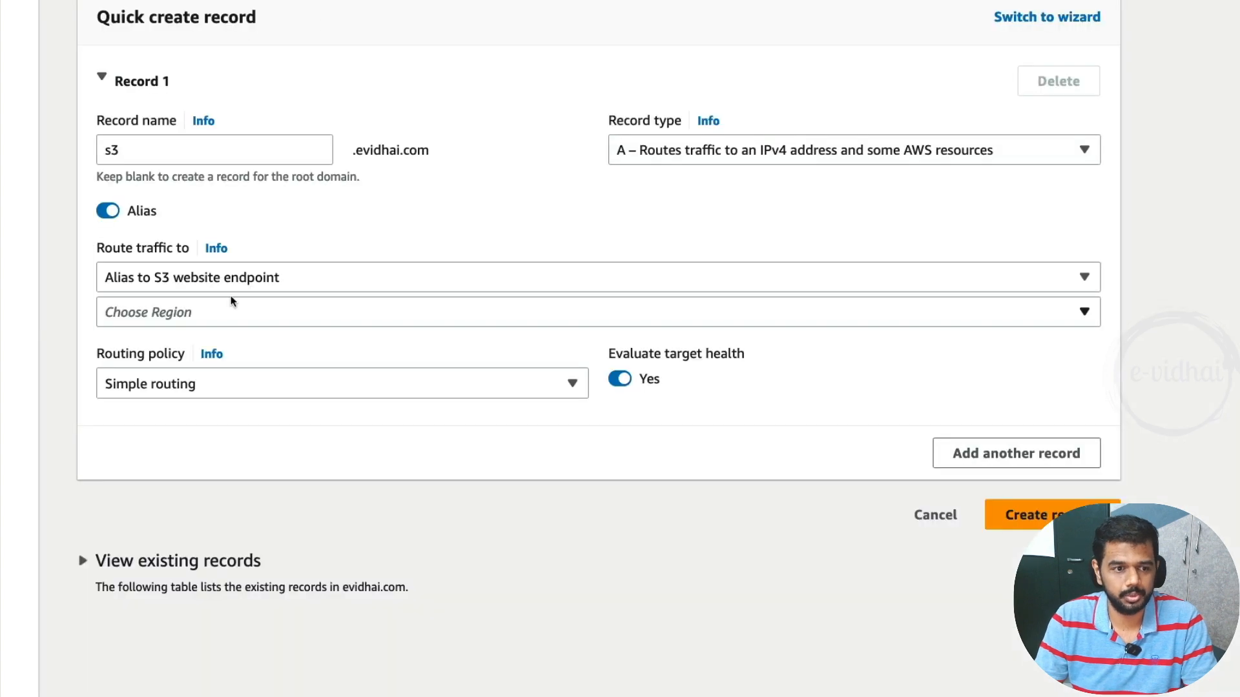
{"action": "left_click", "coordinate": [203, 306]}
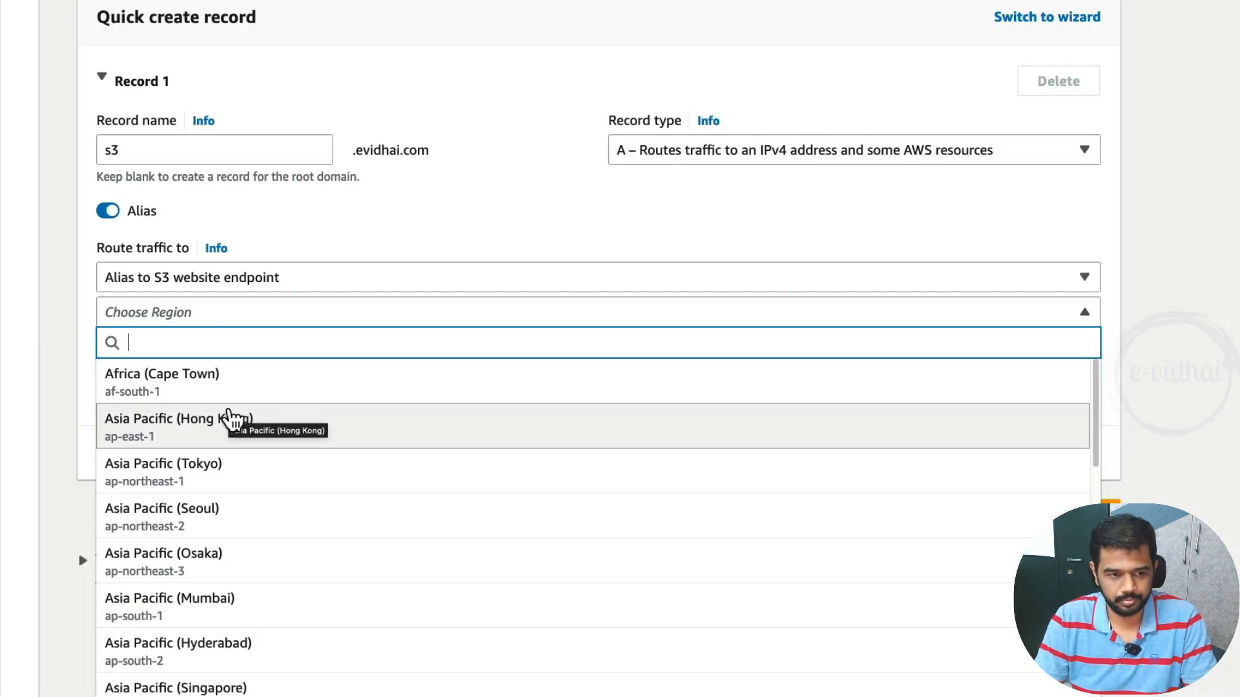
{"action": "type", "text": "us"}
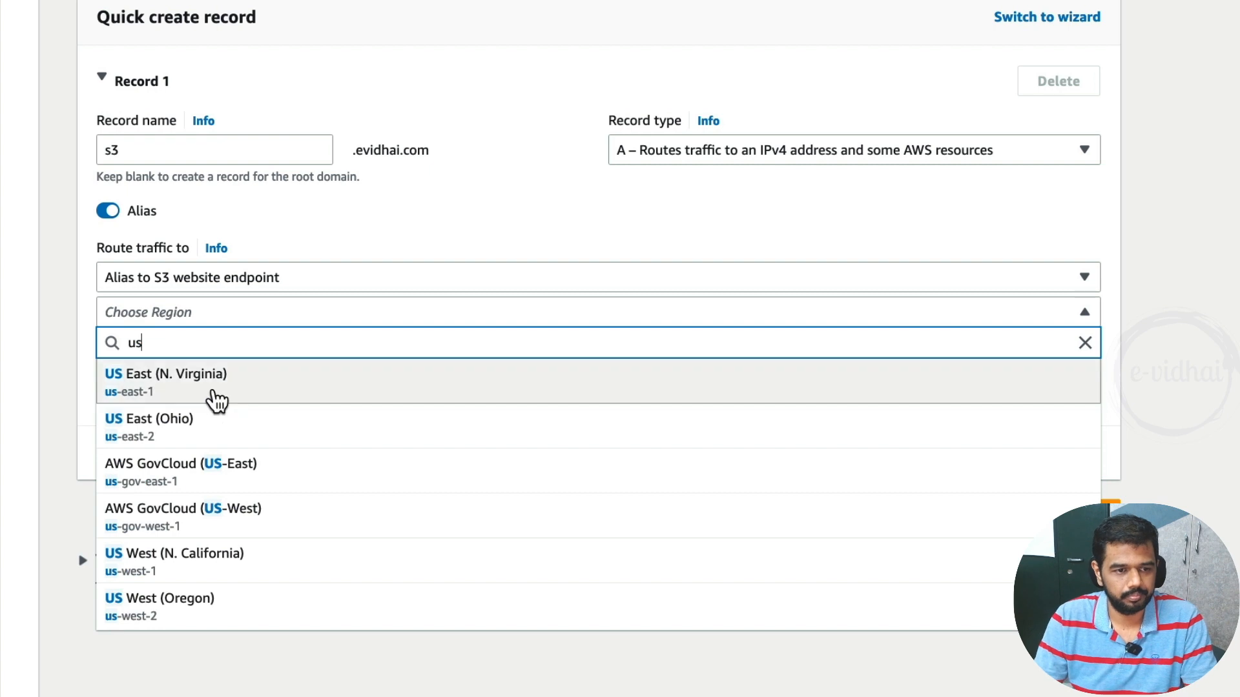
{"action": "left_click", "coordinate": [207, 389]}
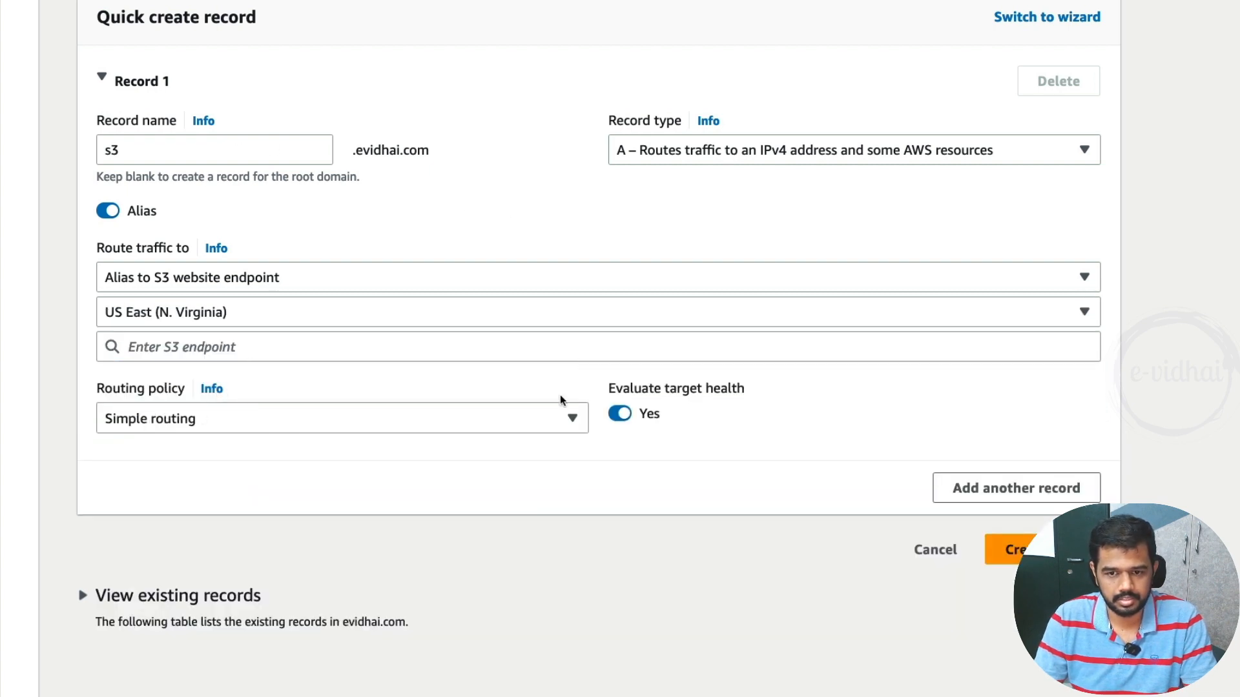
{"action": "left_click", "coordinate": [229, 346]}
{"action": "left_click", "coordinate": [207, 378]}
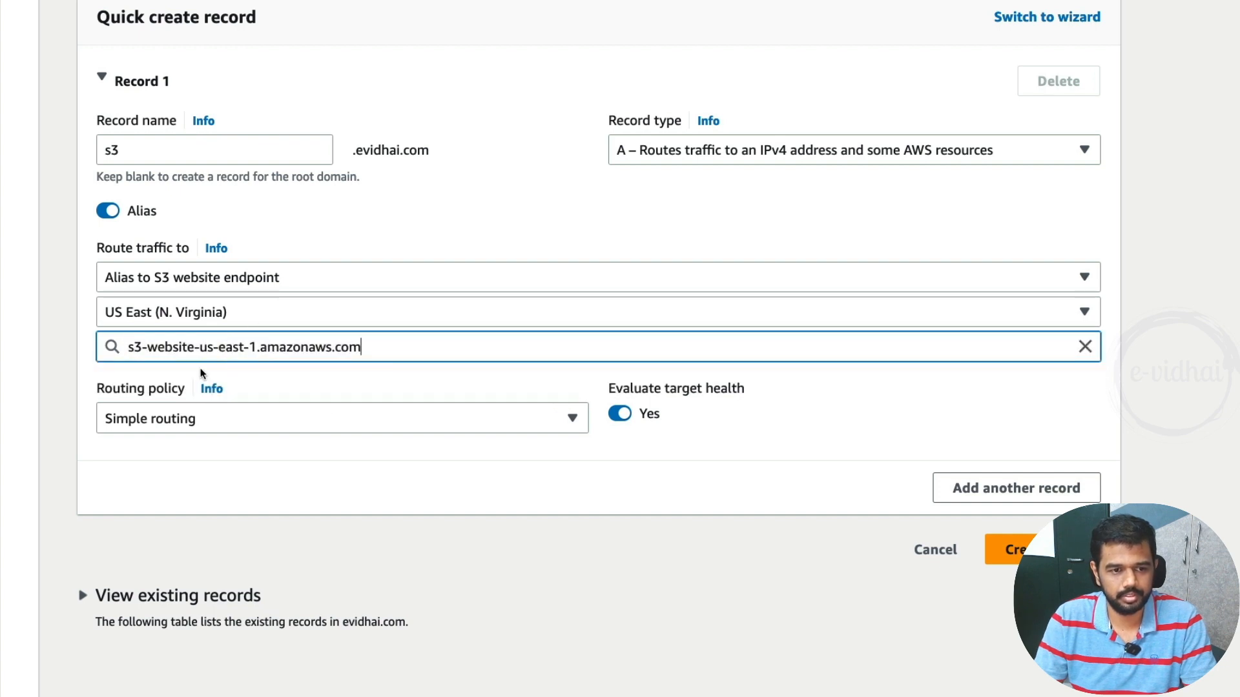
Step: Review the chosen S3 endpoint and the record name, and create the record
{"action": "left_click", "coordinate": [285, 349]}
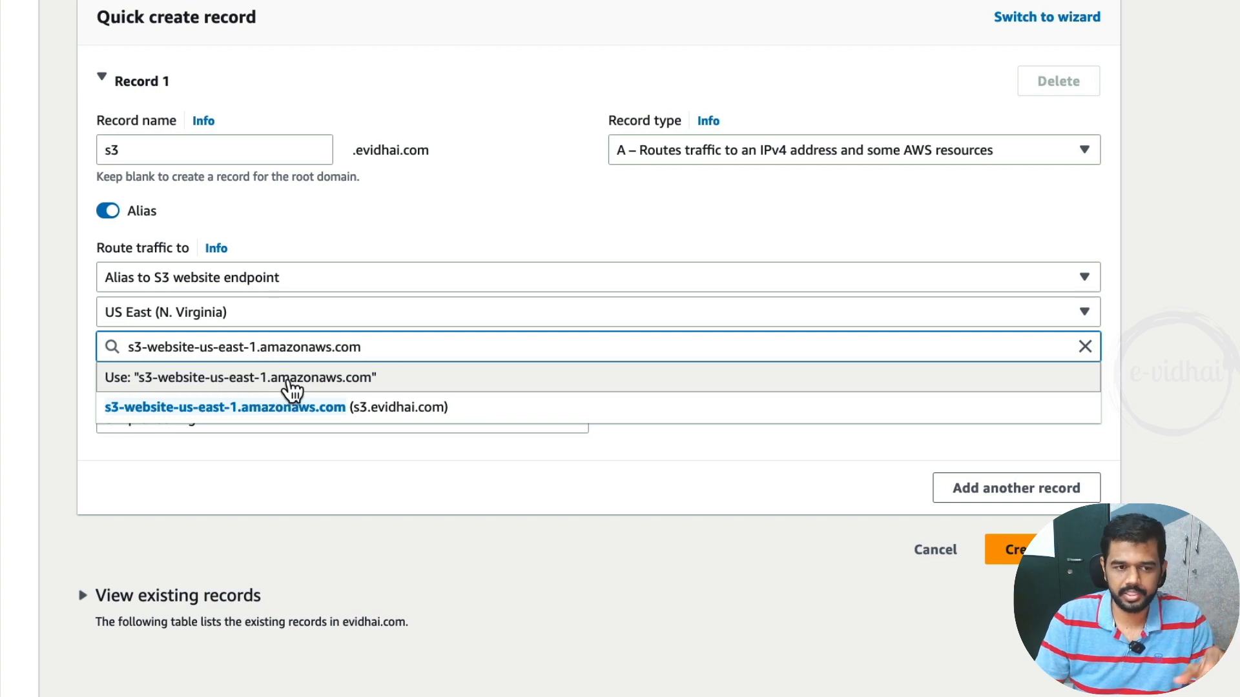
{"action": "left_click", "coordinate": [435, 549]}
{"action": "double_click", "coordinate": [107, 147]}
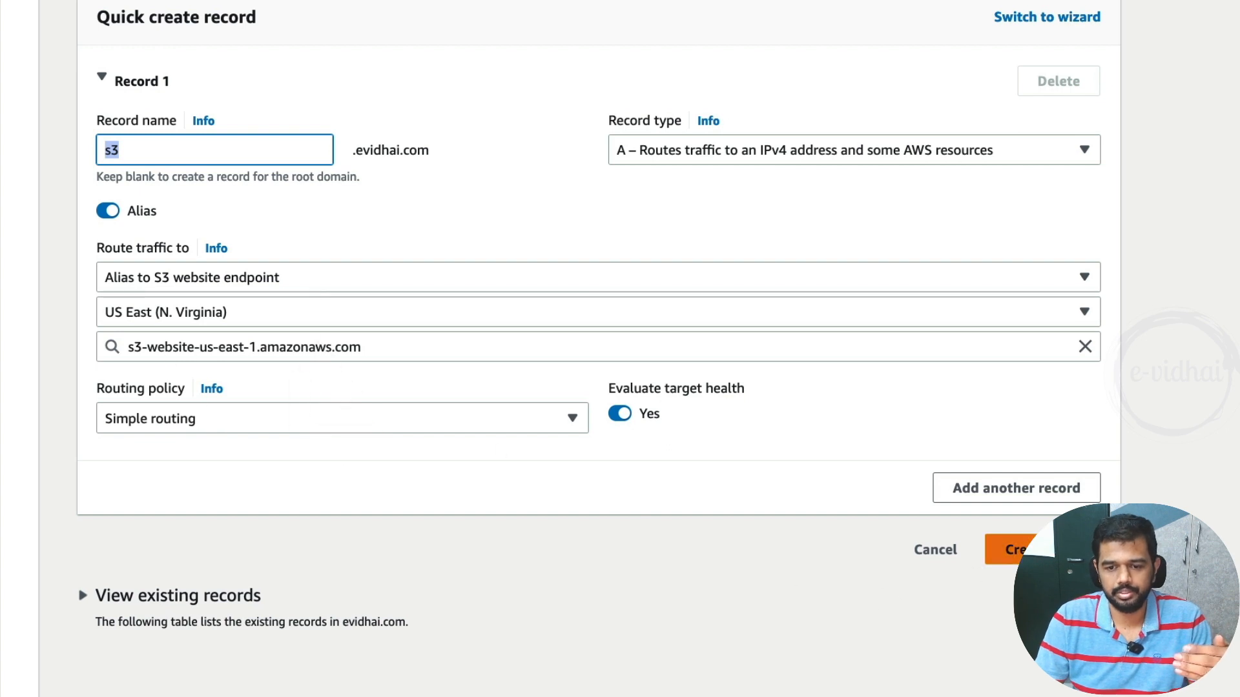
{"action": "left_click", "coordinate": [1003, 555]}
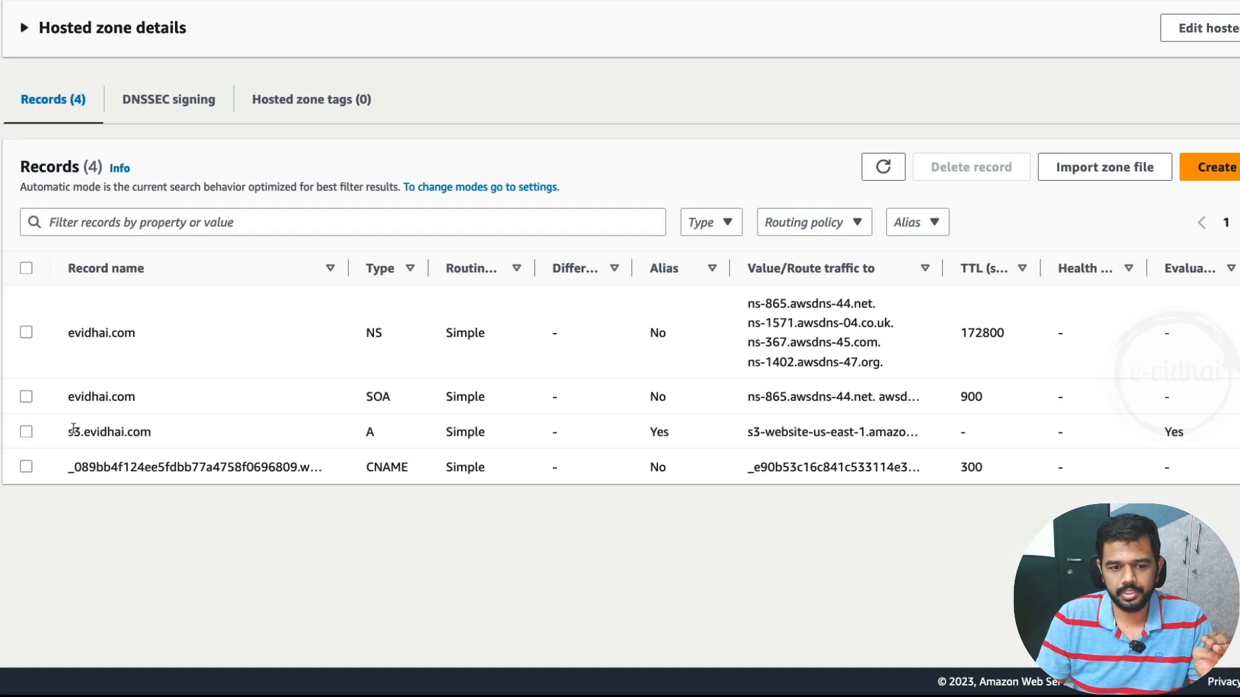
Step: Copy the s3.evidhai.com record name and load it in a new browser tab to test the custom domain
{"action": "left_click_drag", "start_coordinate": [383, 524], "coordinate": [531, 535]}
{"action": "right_click", "coordinate": [116, 433]}
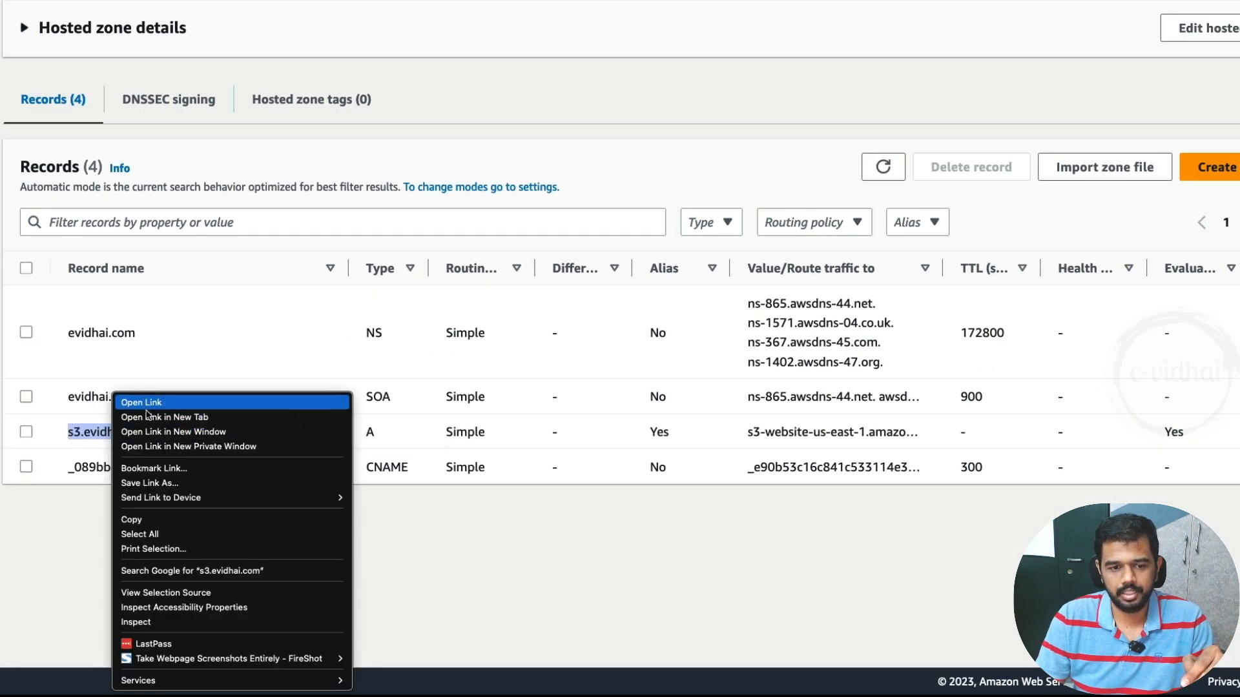
{"action": "left_click", "coordinate": [149, 516]}
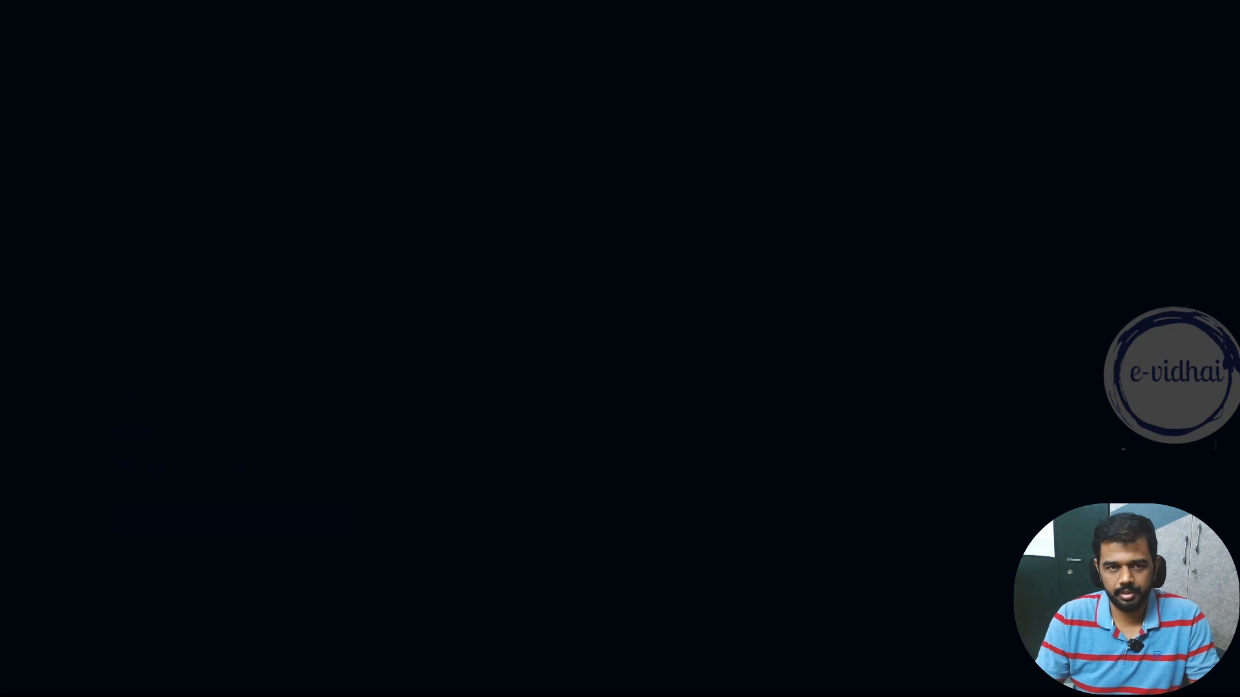
{"action": "key", "text": "ctrl+t"}
{"action": "key", "text": "ctrl+v"}
{"action": "key", "text": "Return"}
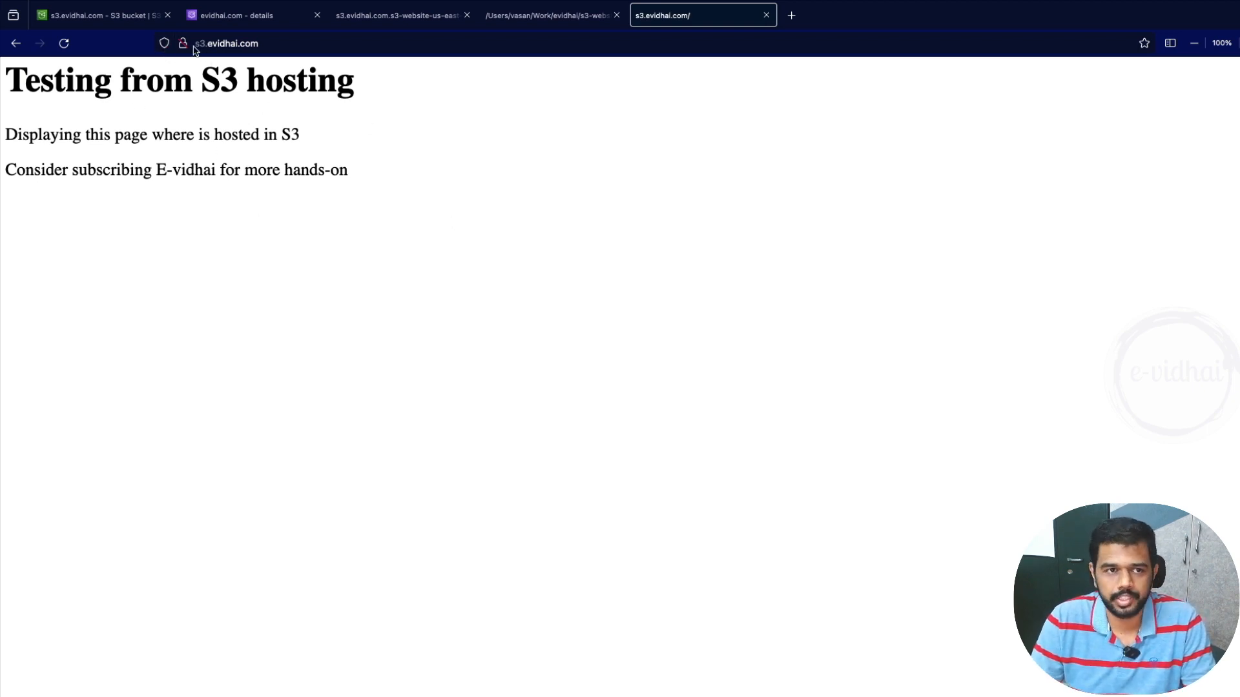
{"action": "left_click_drag", "start_coordinate": [201, 49], "coordinate": [279, 49]}
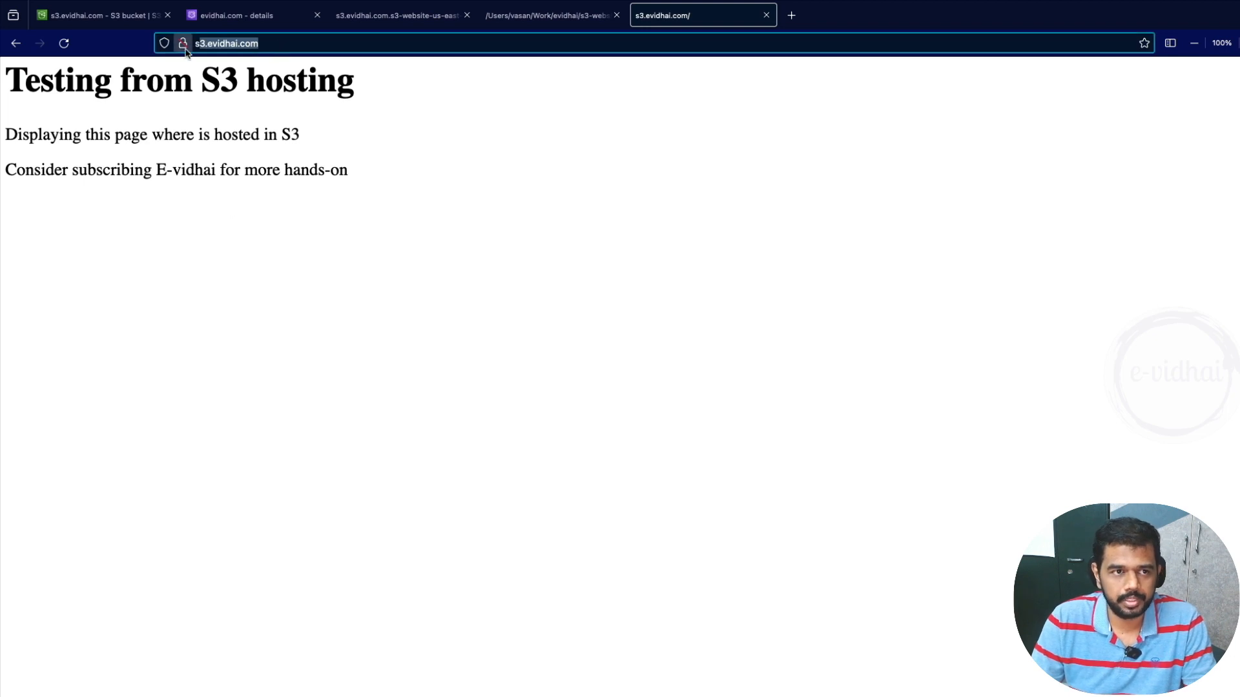